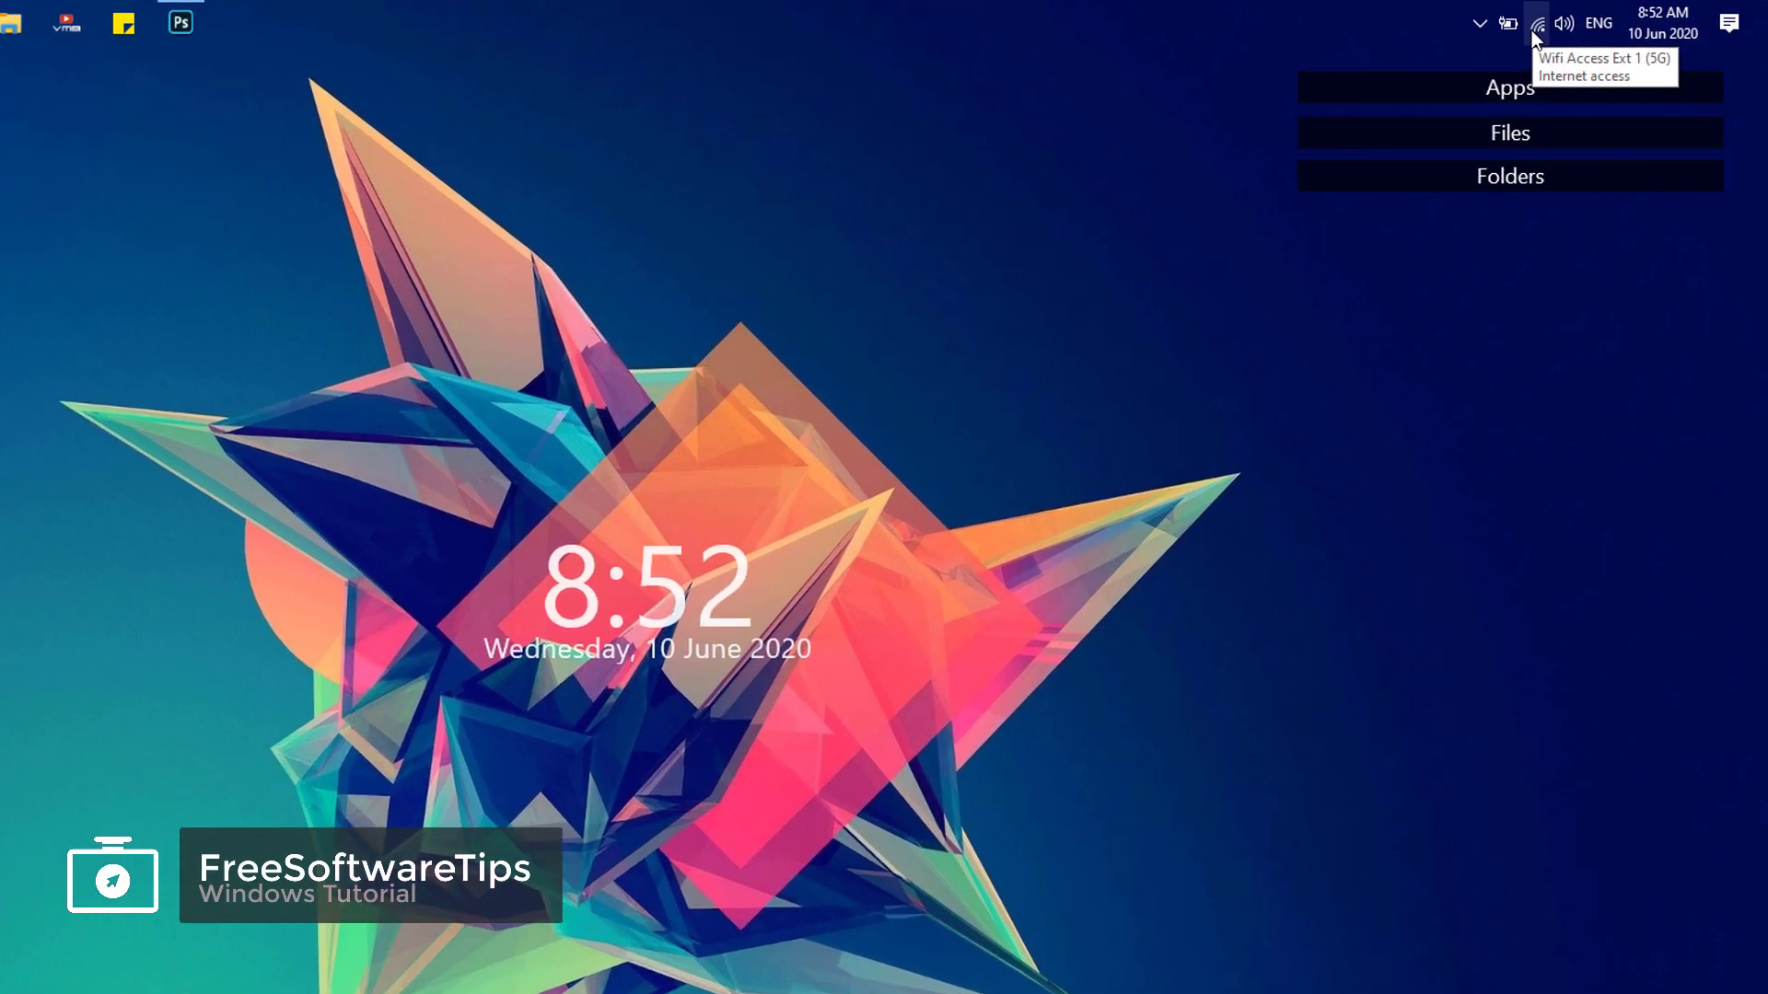
Open the Network Connections adapter list via Network & Internet settings' Change adapter options
right_click(1580, 29)
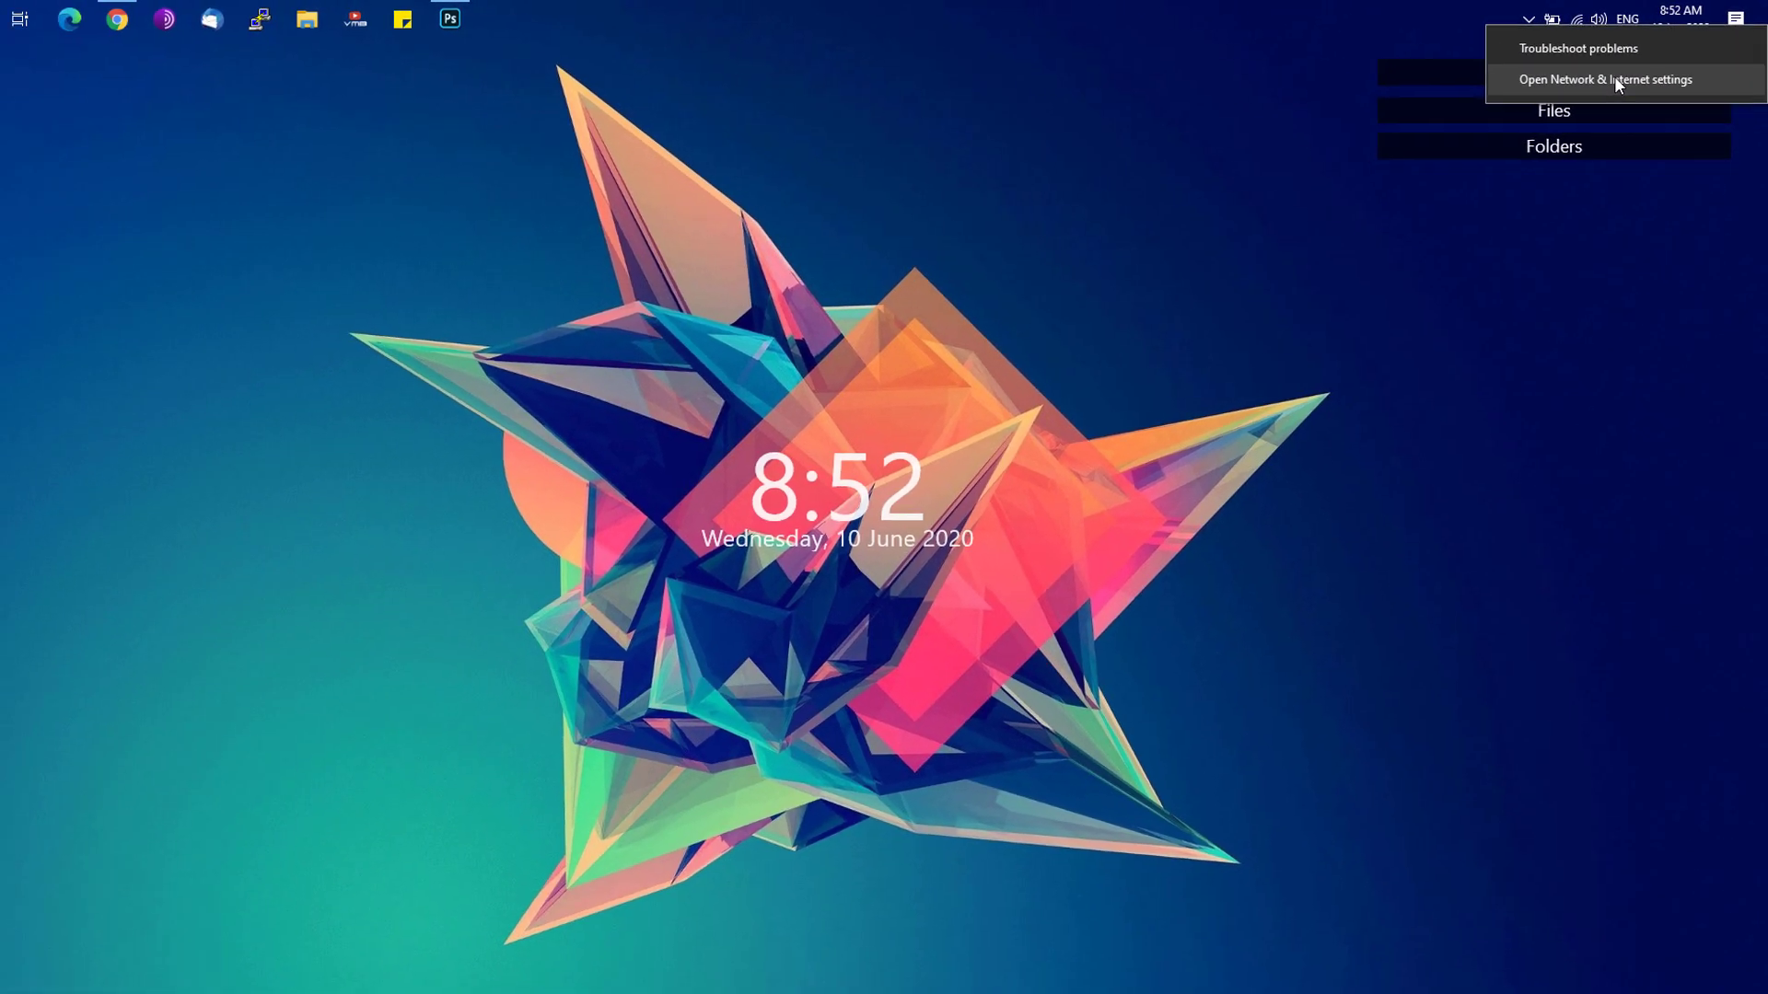
click(1586, 92)
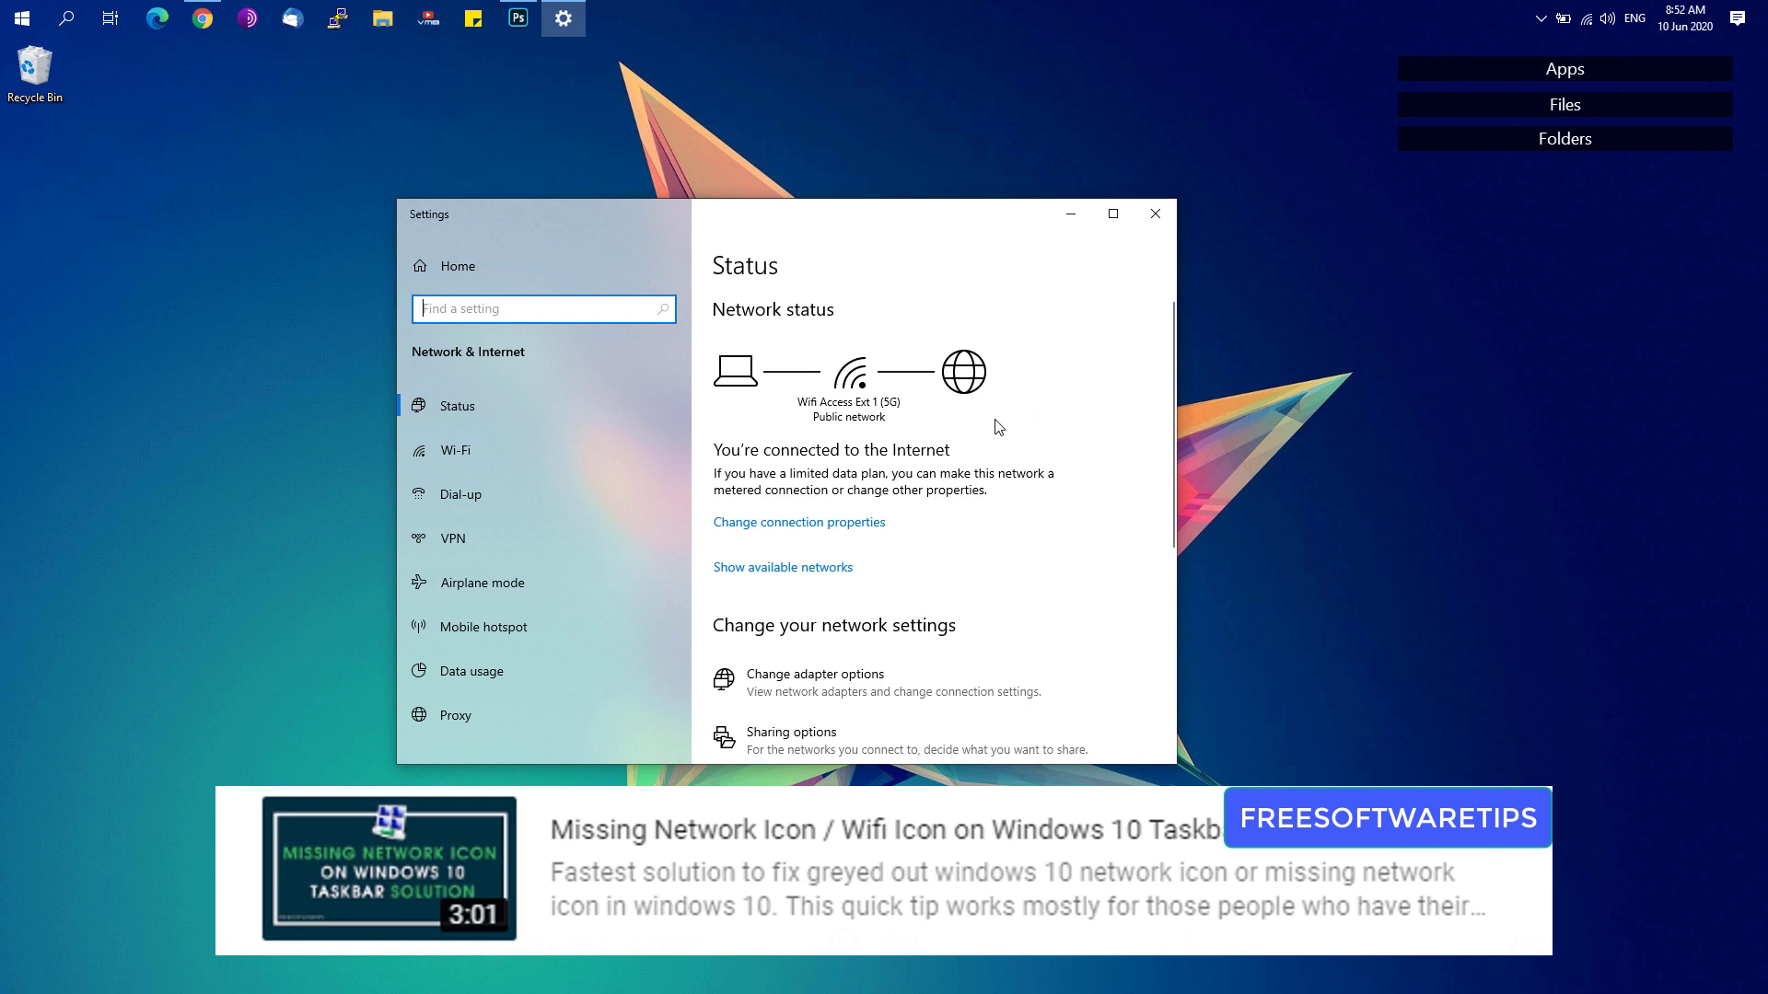
scroll(1141, 497, down, 3)
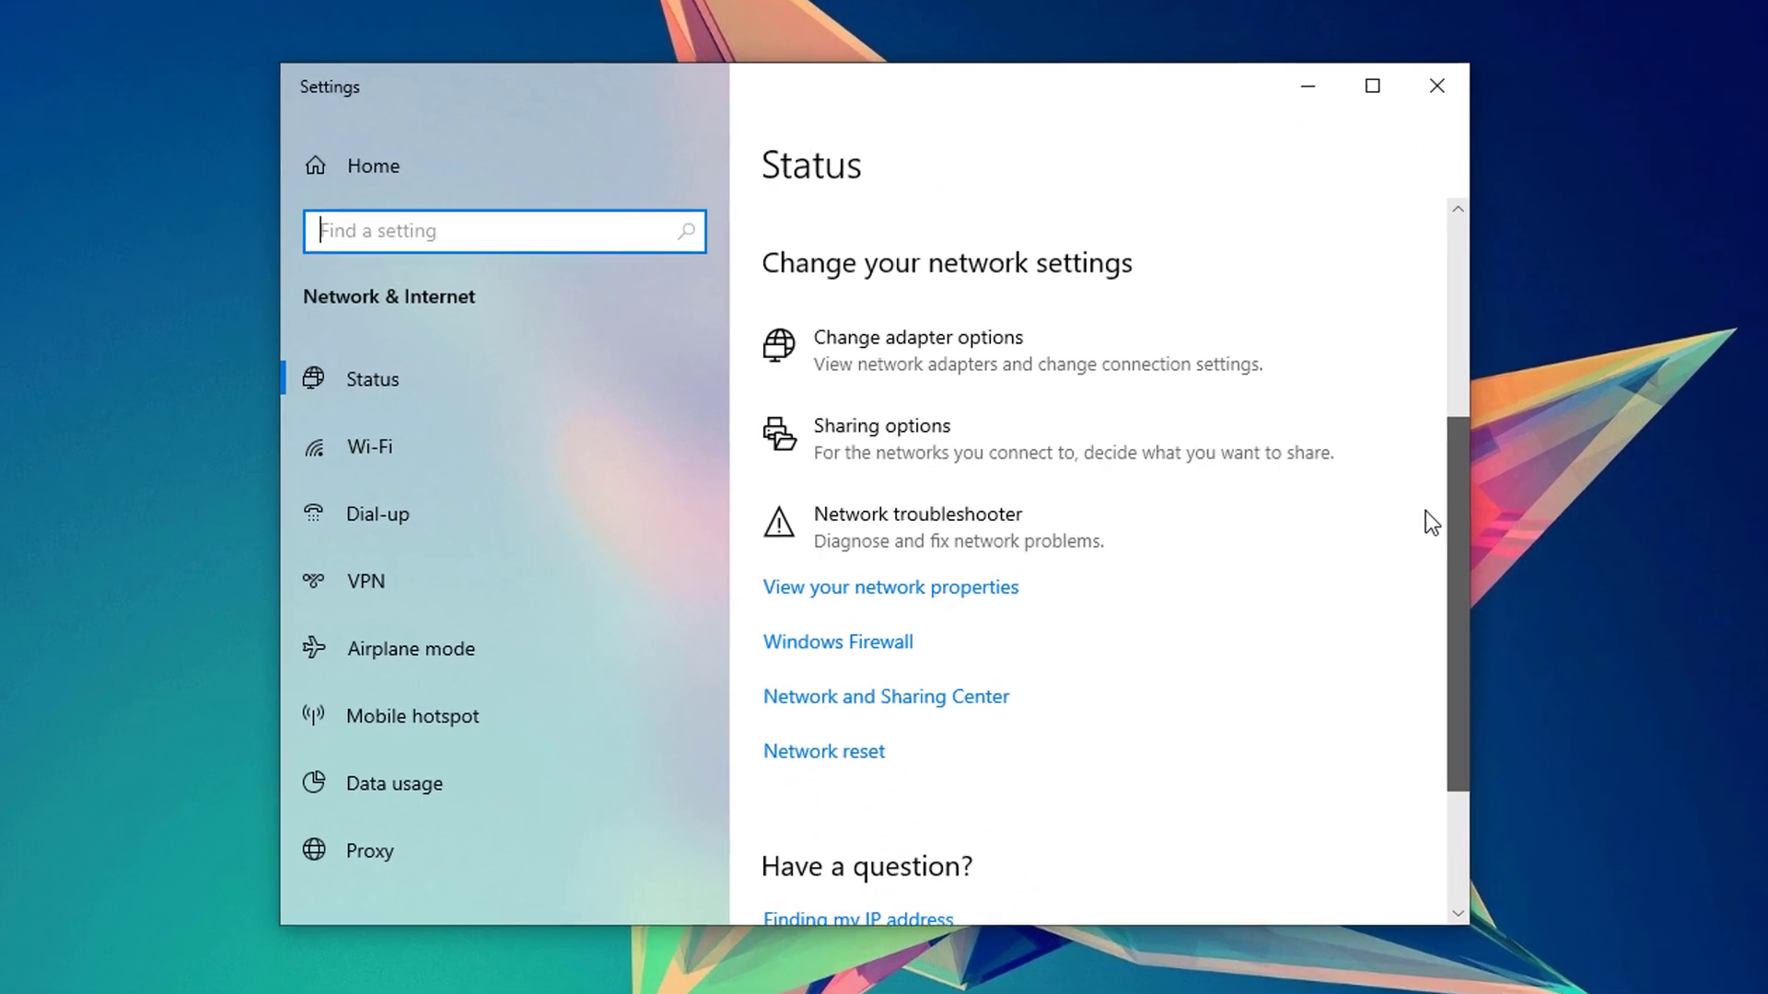
click(875, 357)
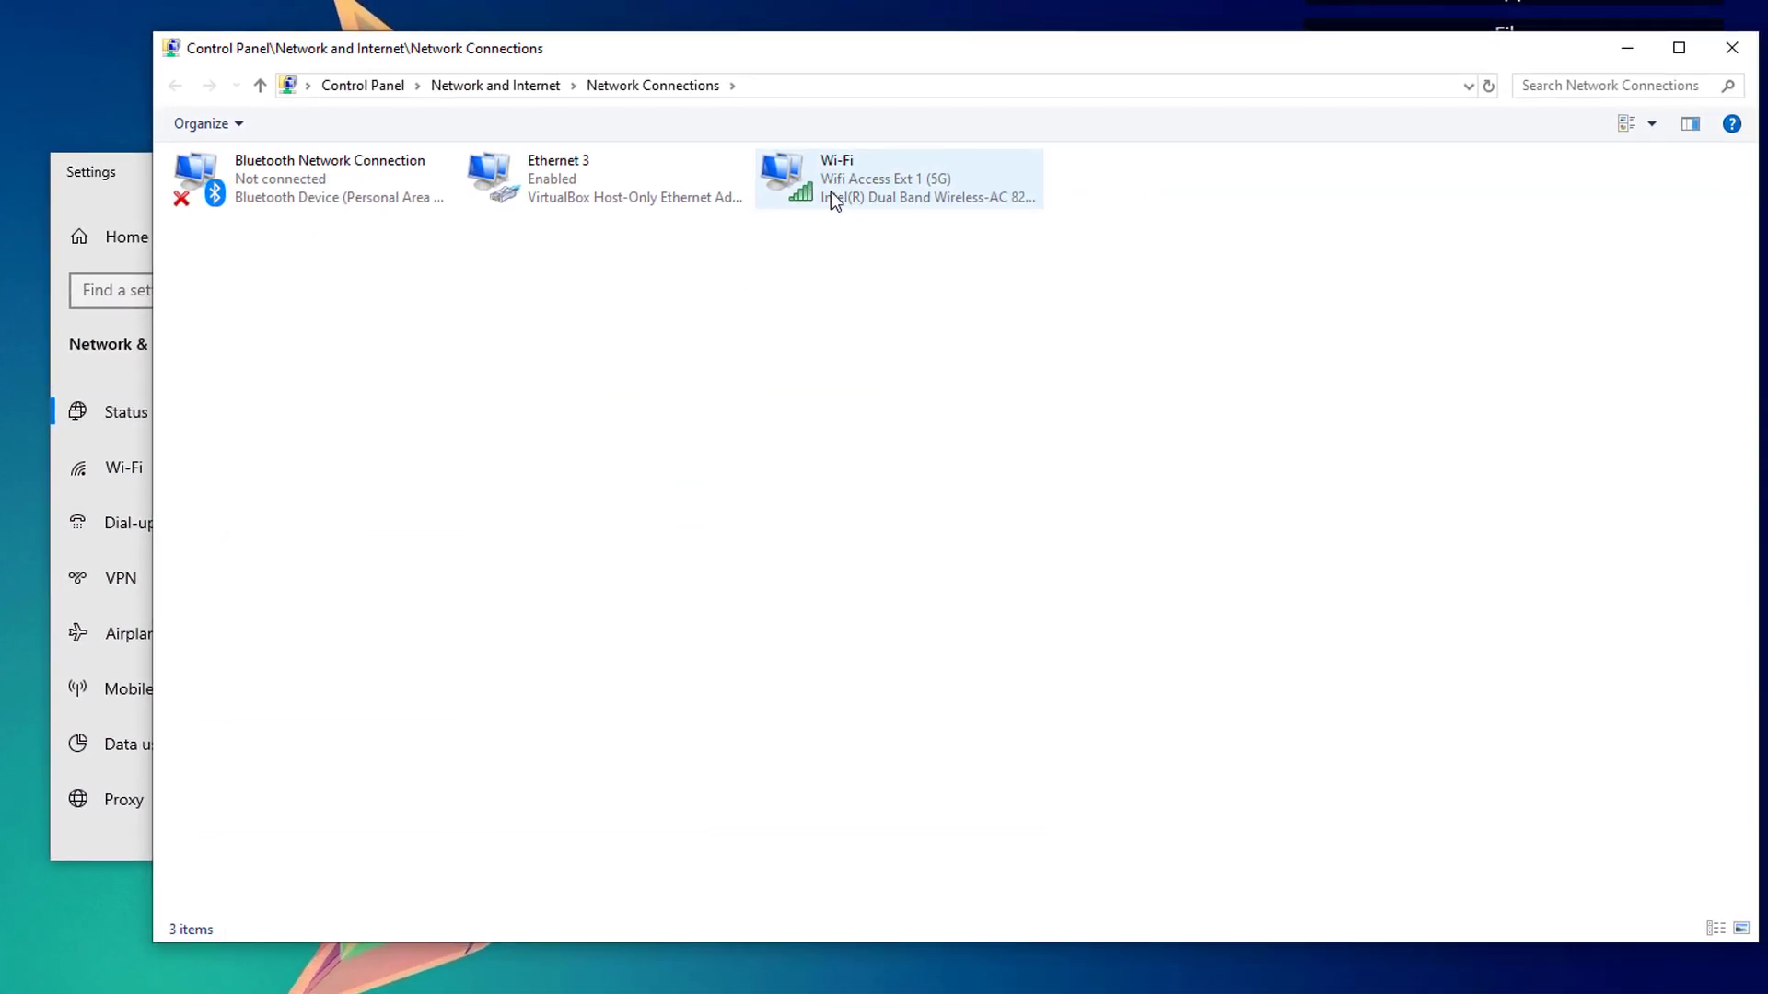
Set the Wi-Fi adapter's IPv4 DNS servers to 1.1.1.1 and 8.8.4.4 and close its properties
right_click(834, 190)
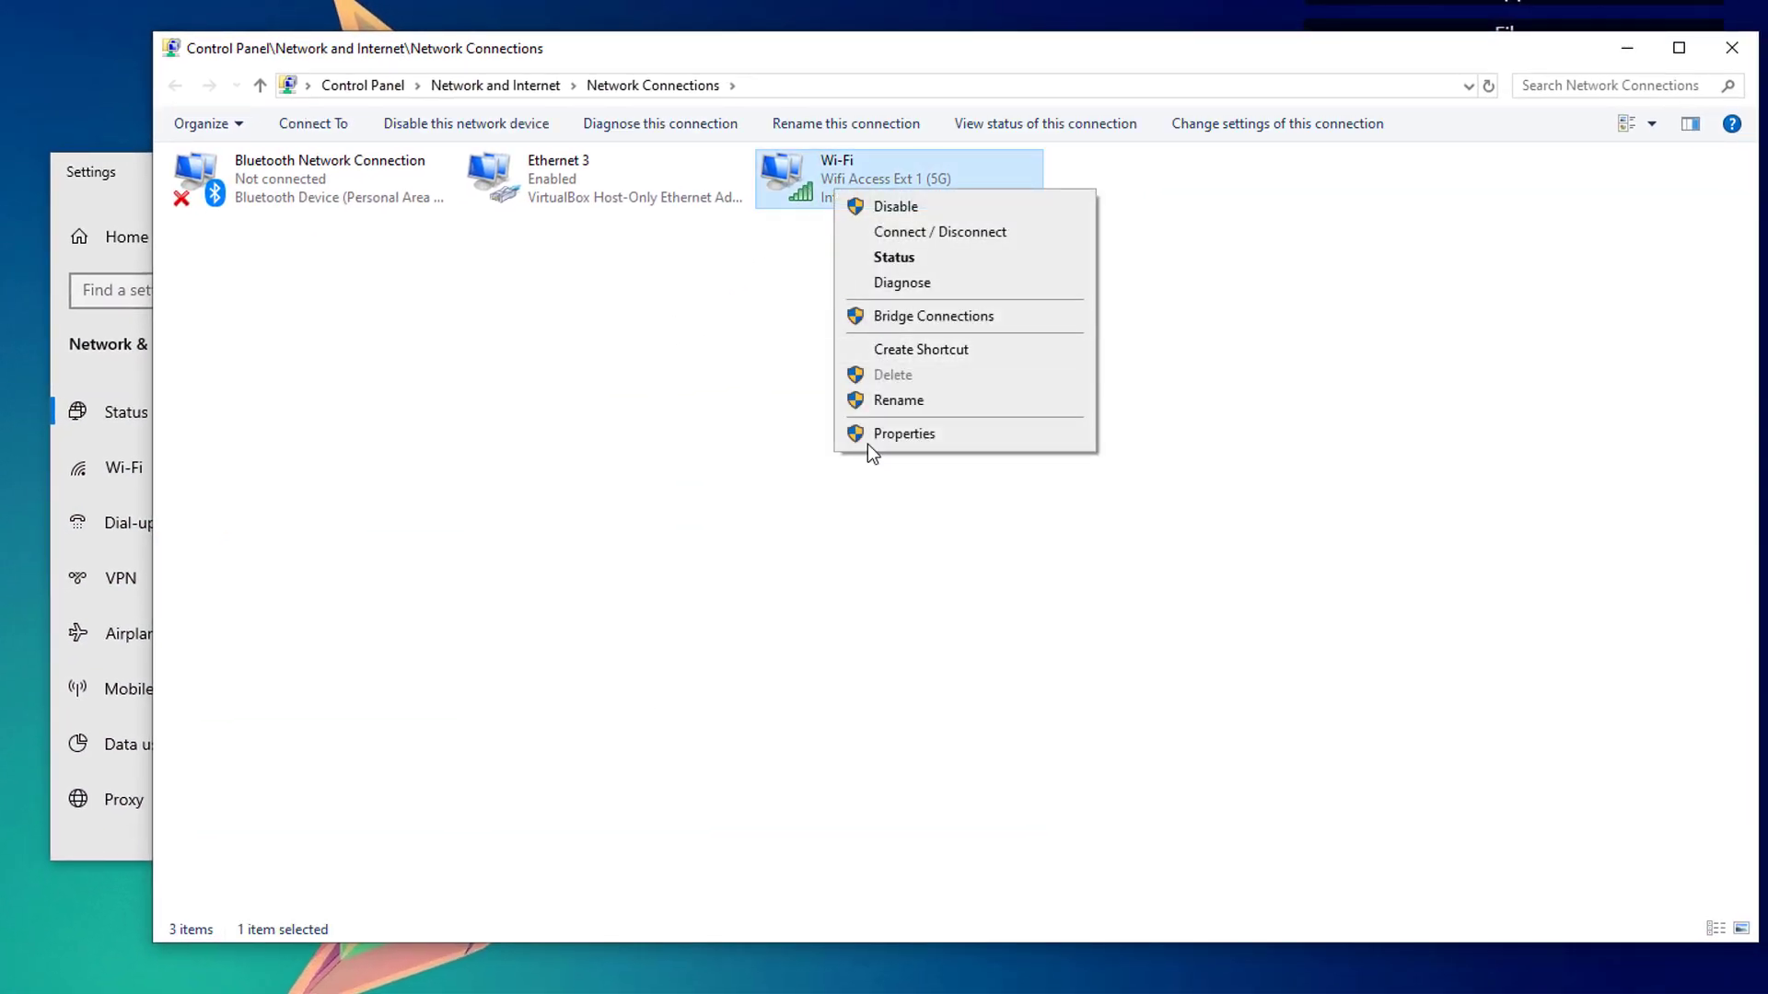
click(873, 435)
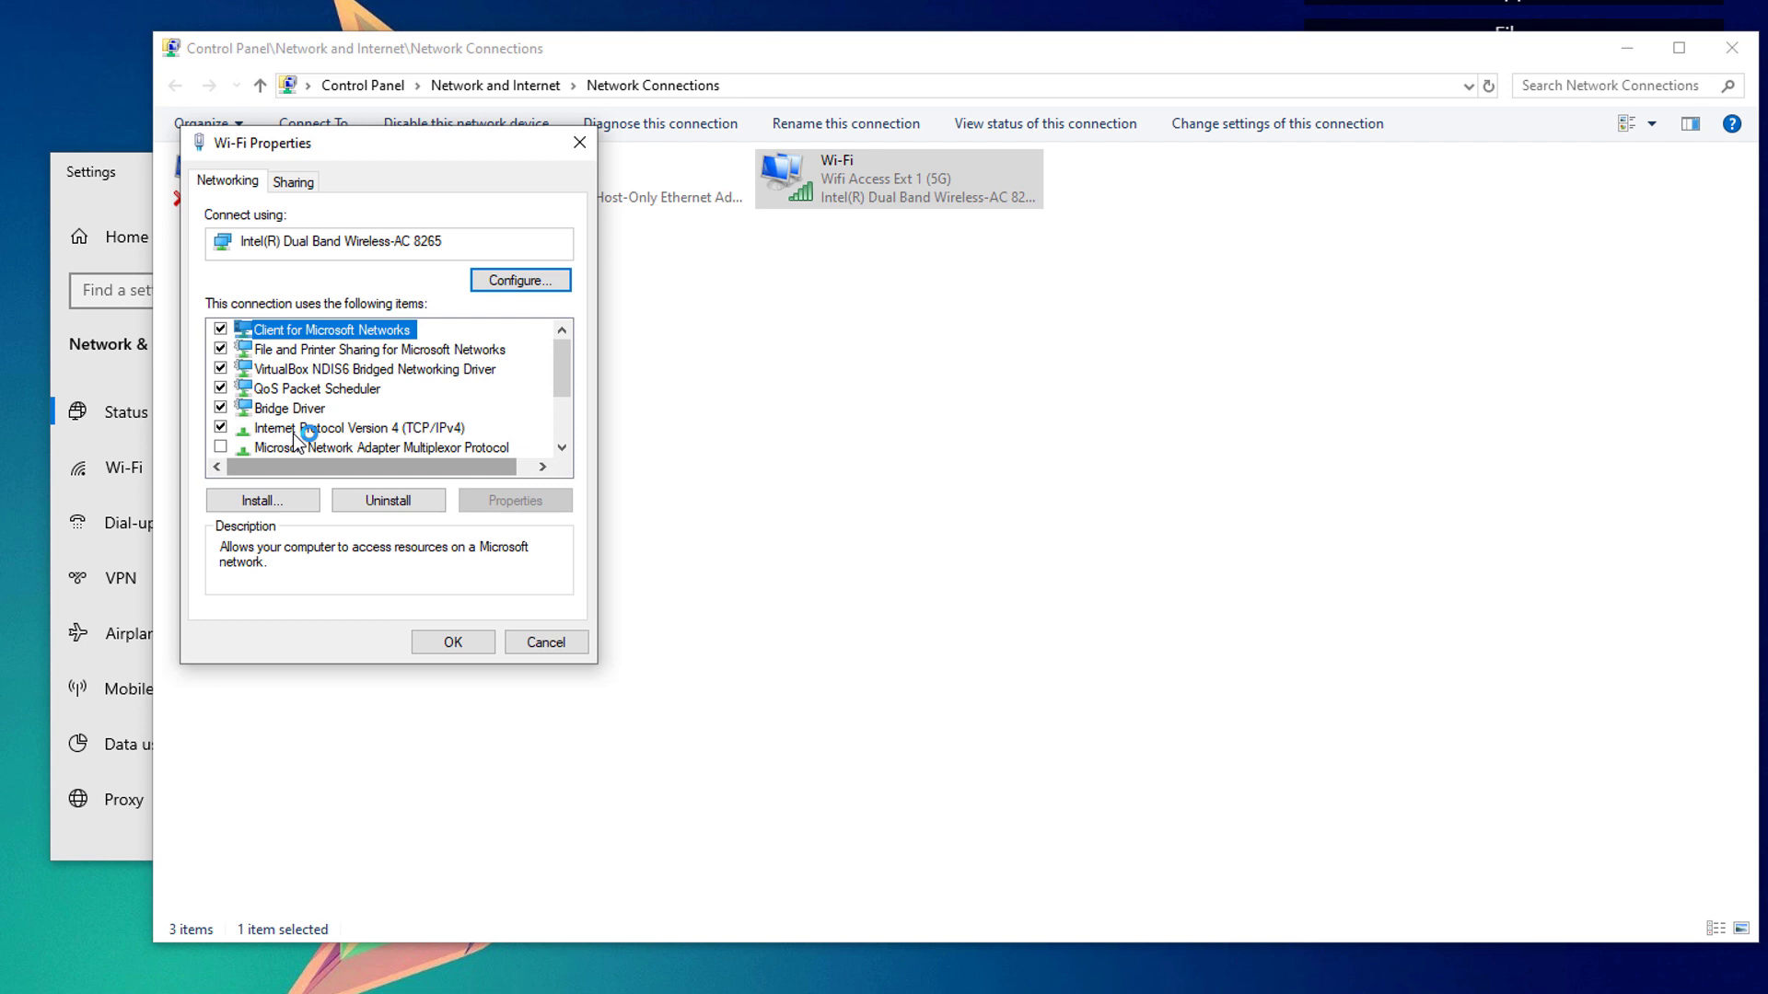
click(276, 428)
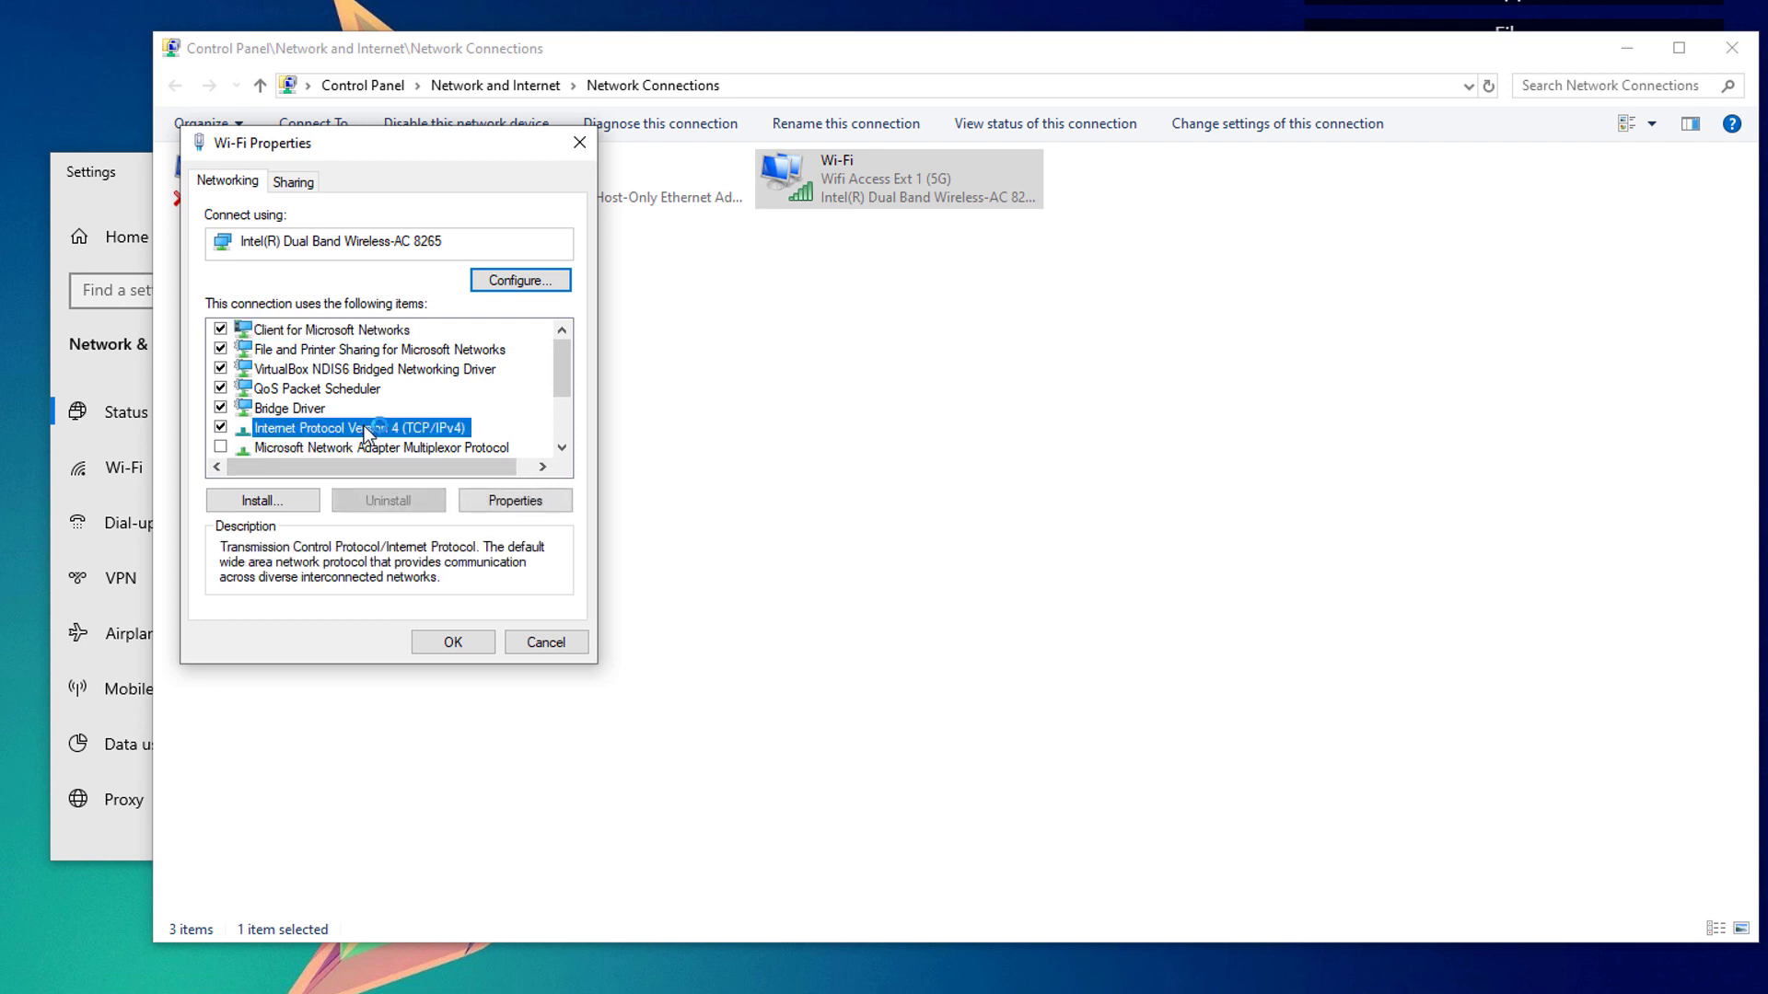
click(530, 504)
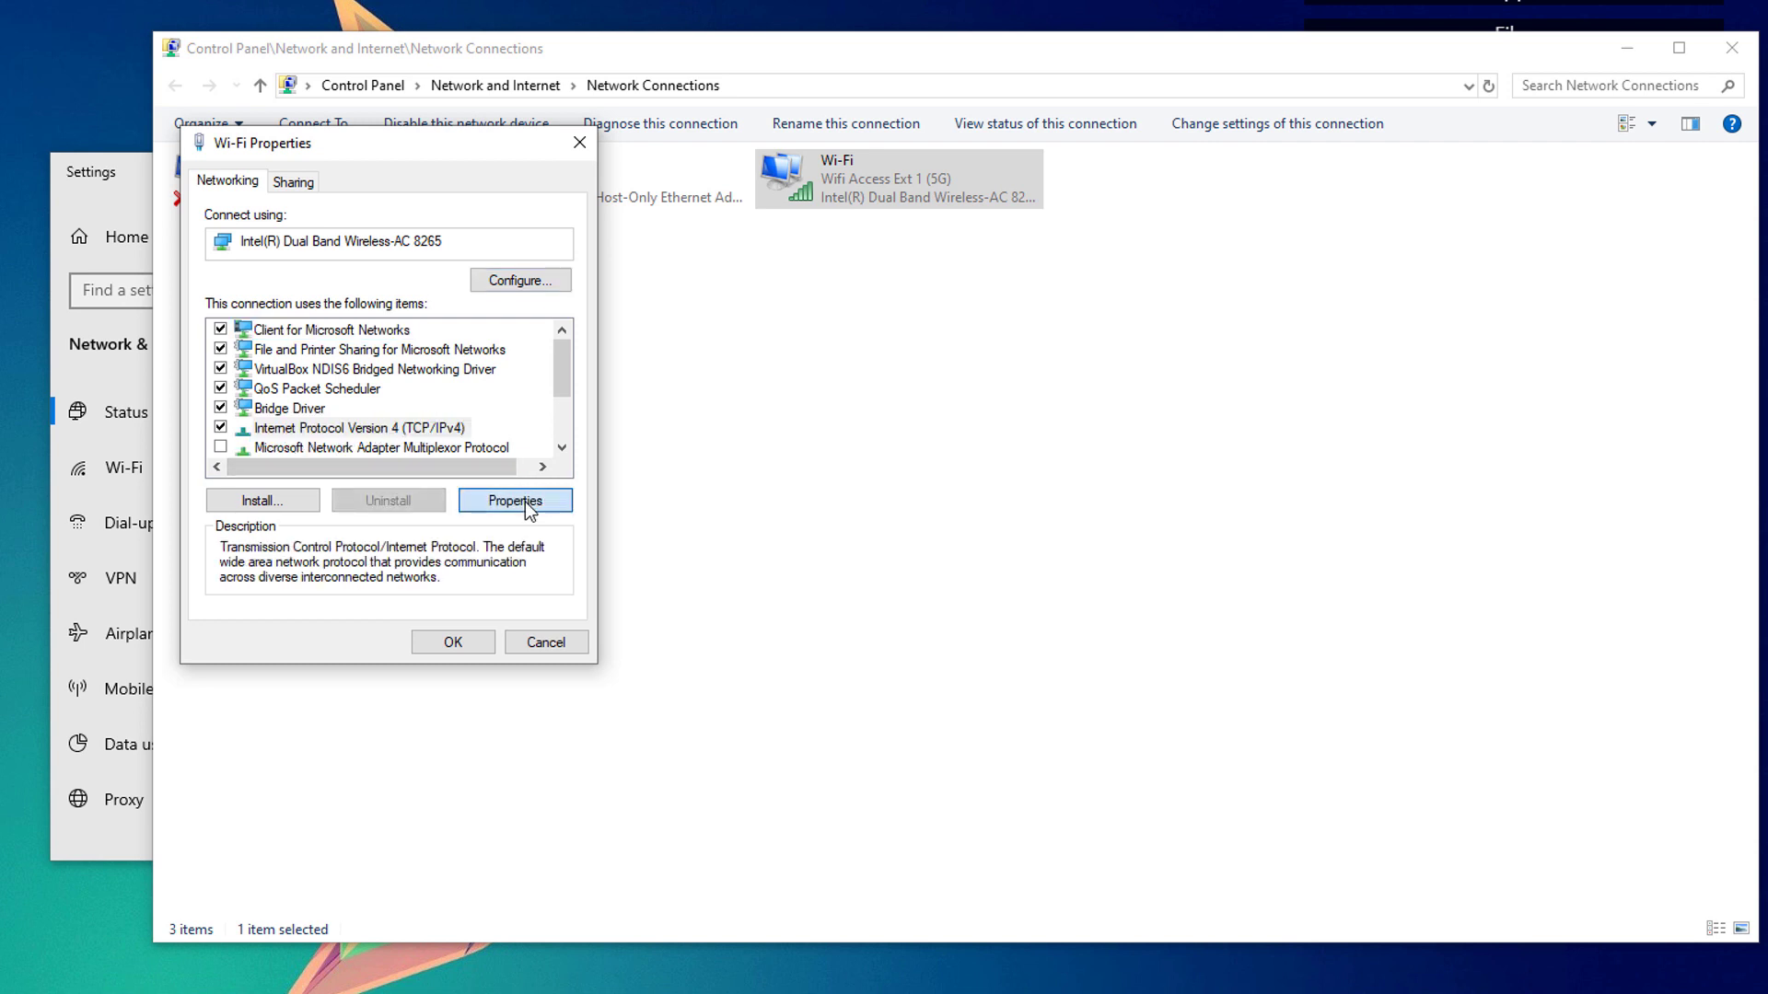
click(296, 531)
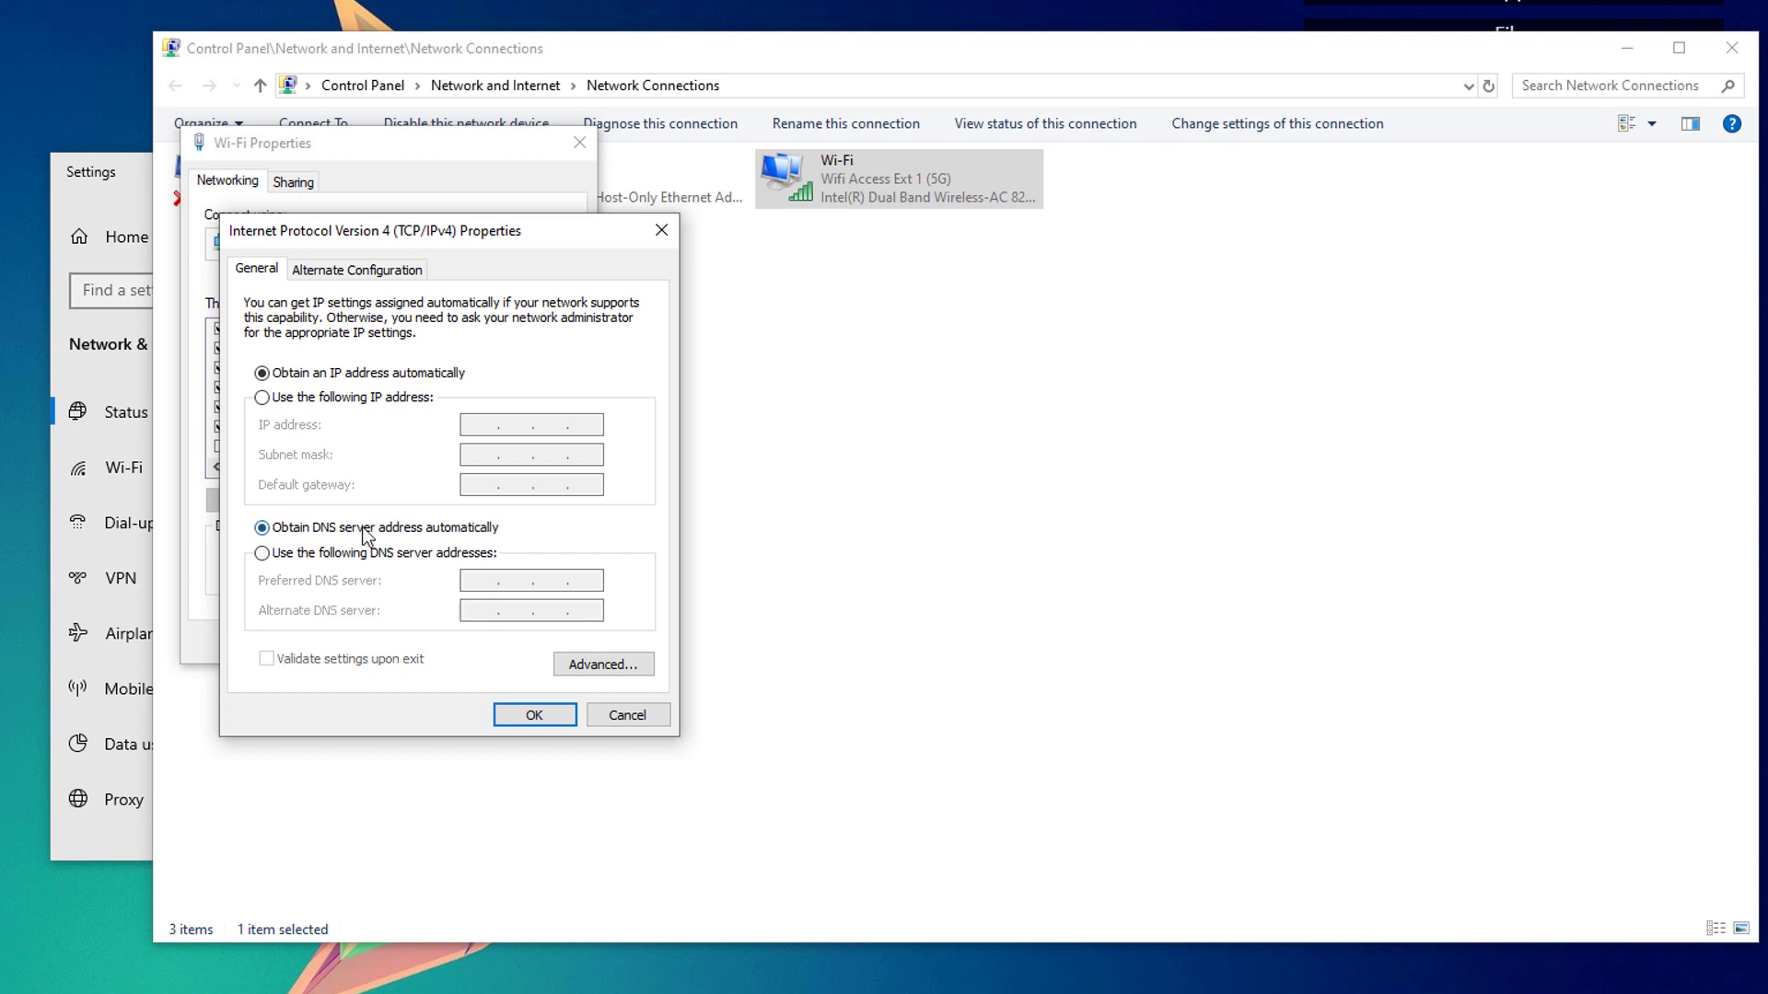
click(273, 557)
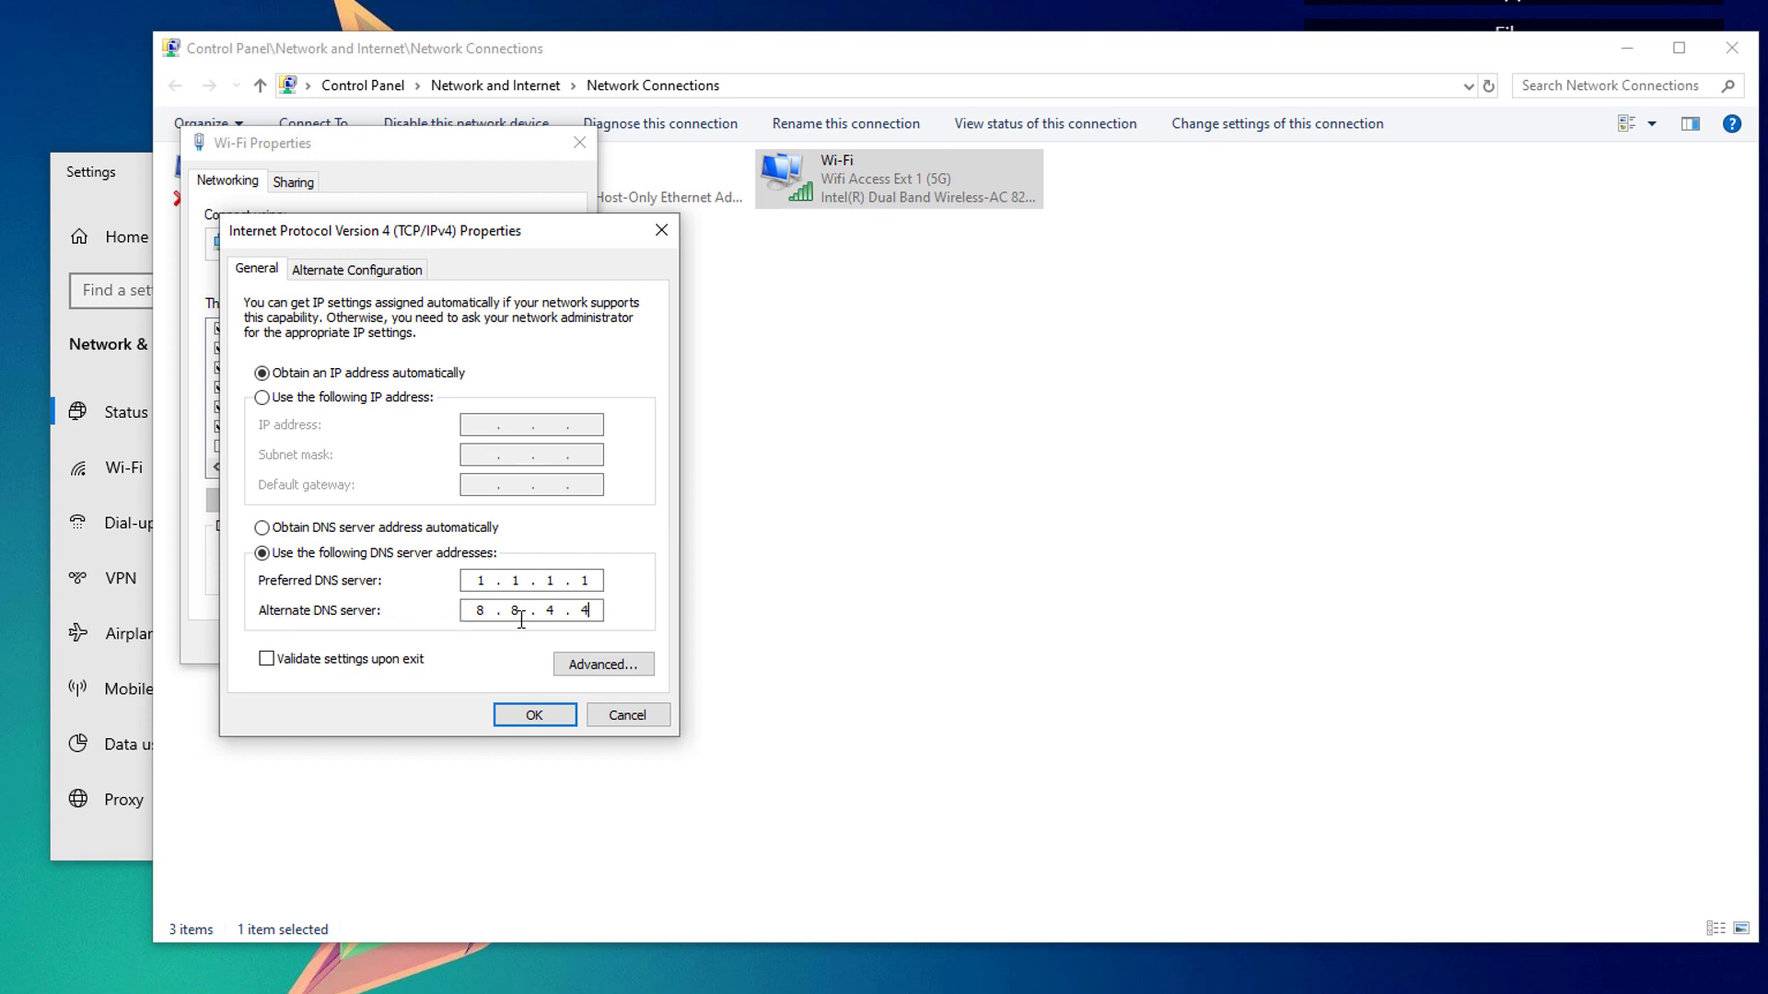
click(534, 716)
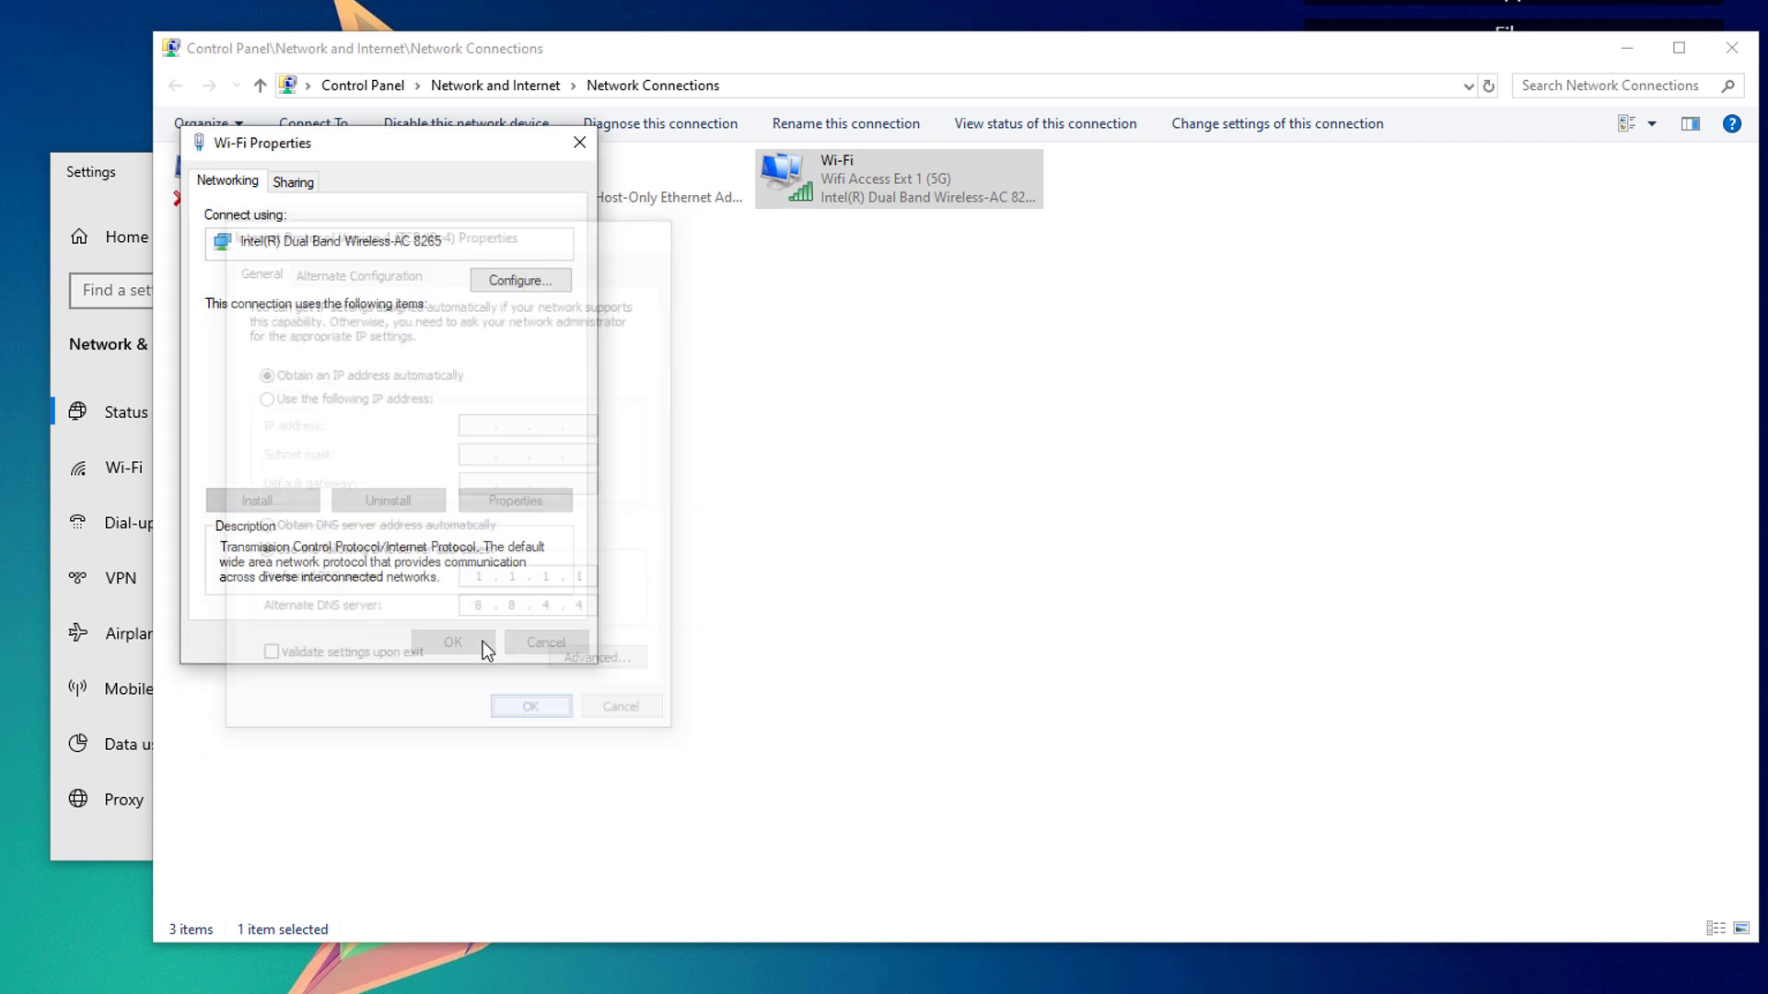
click(1732, 48)
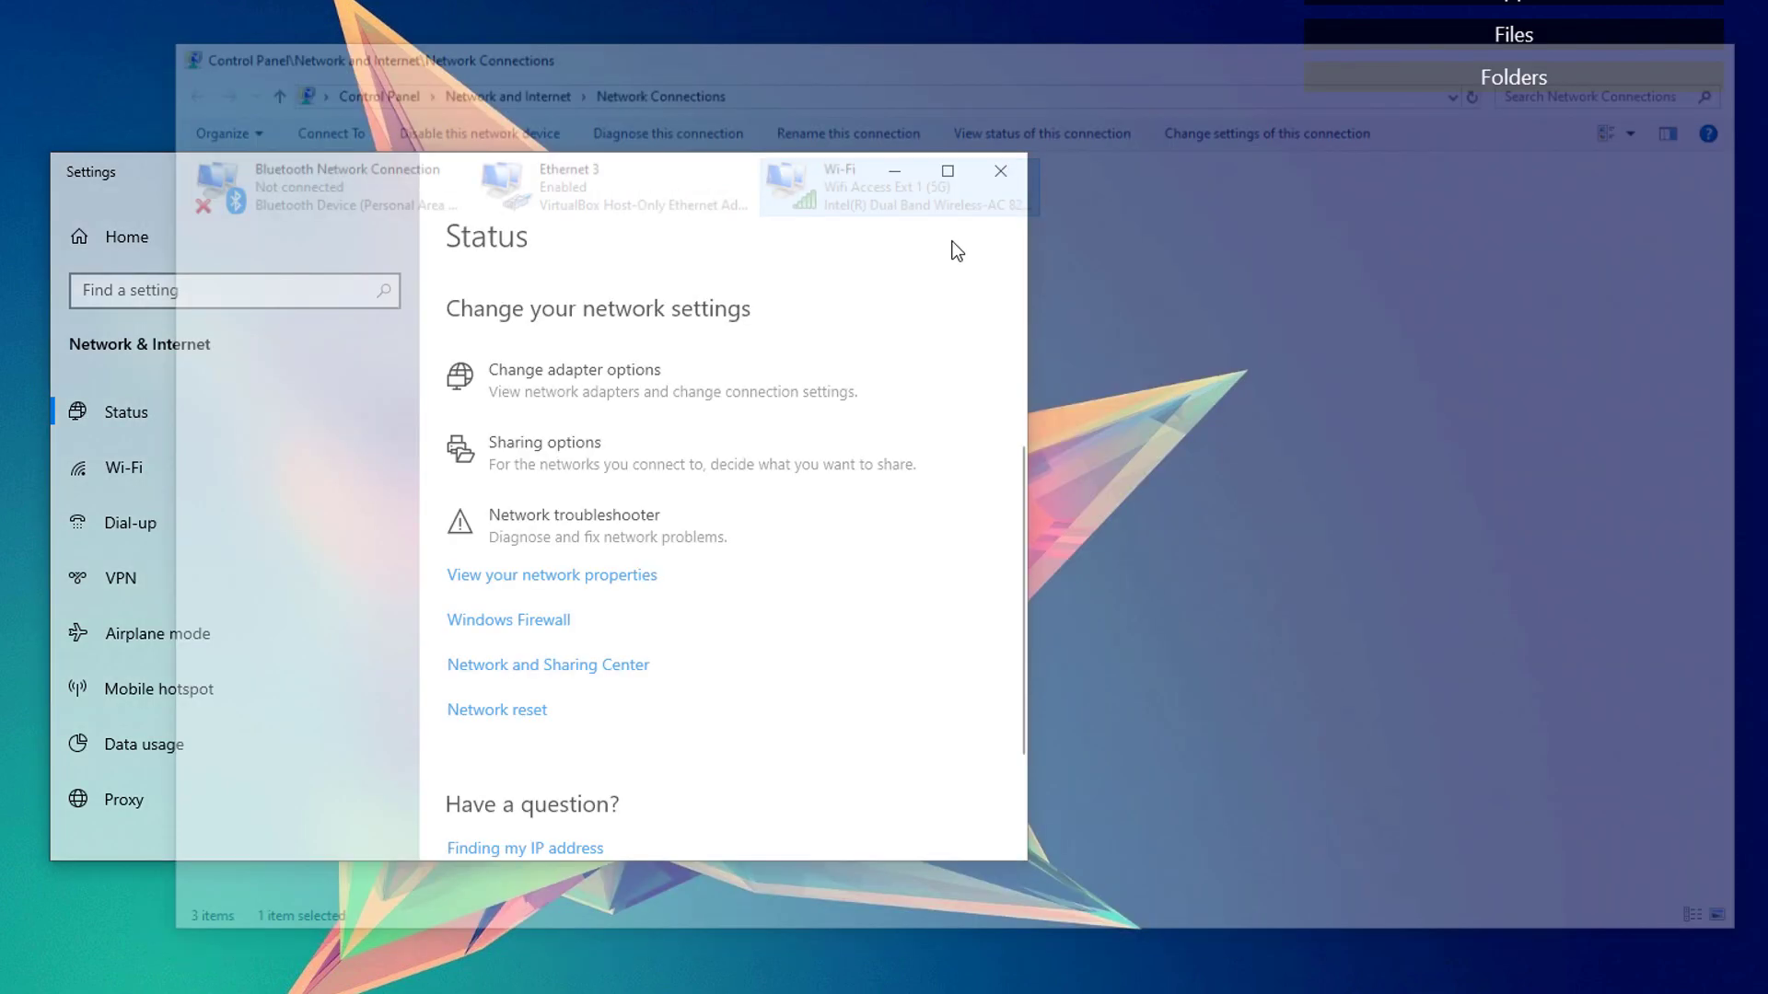
Close the network windows and flush the DNS cache with ipconfig /flushdns in an admin Command Prompt
click(1013, 171)
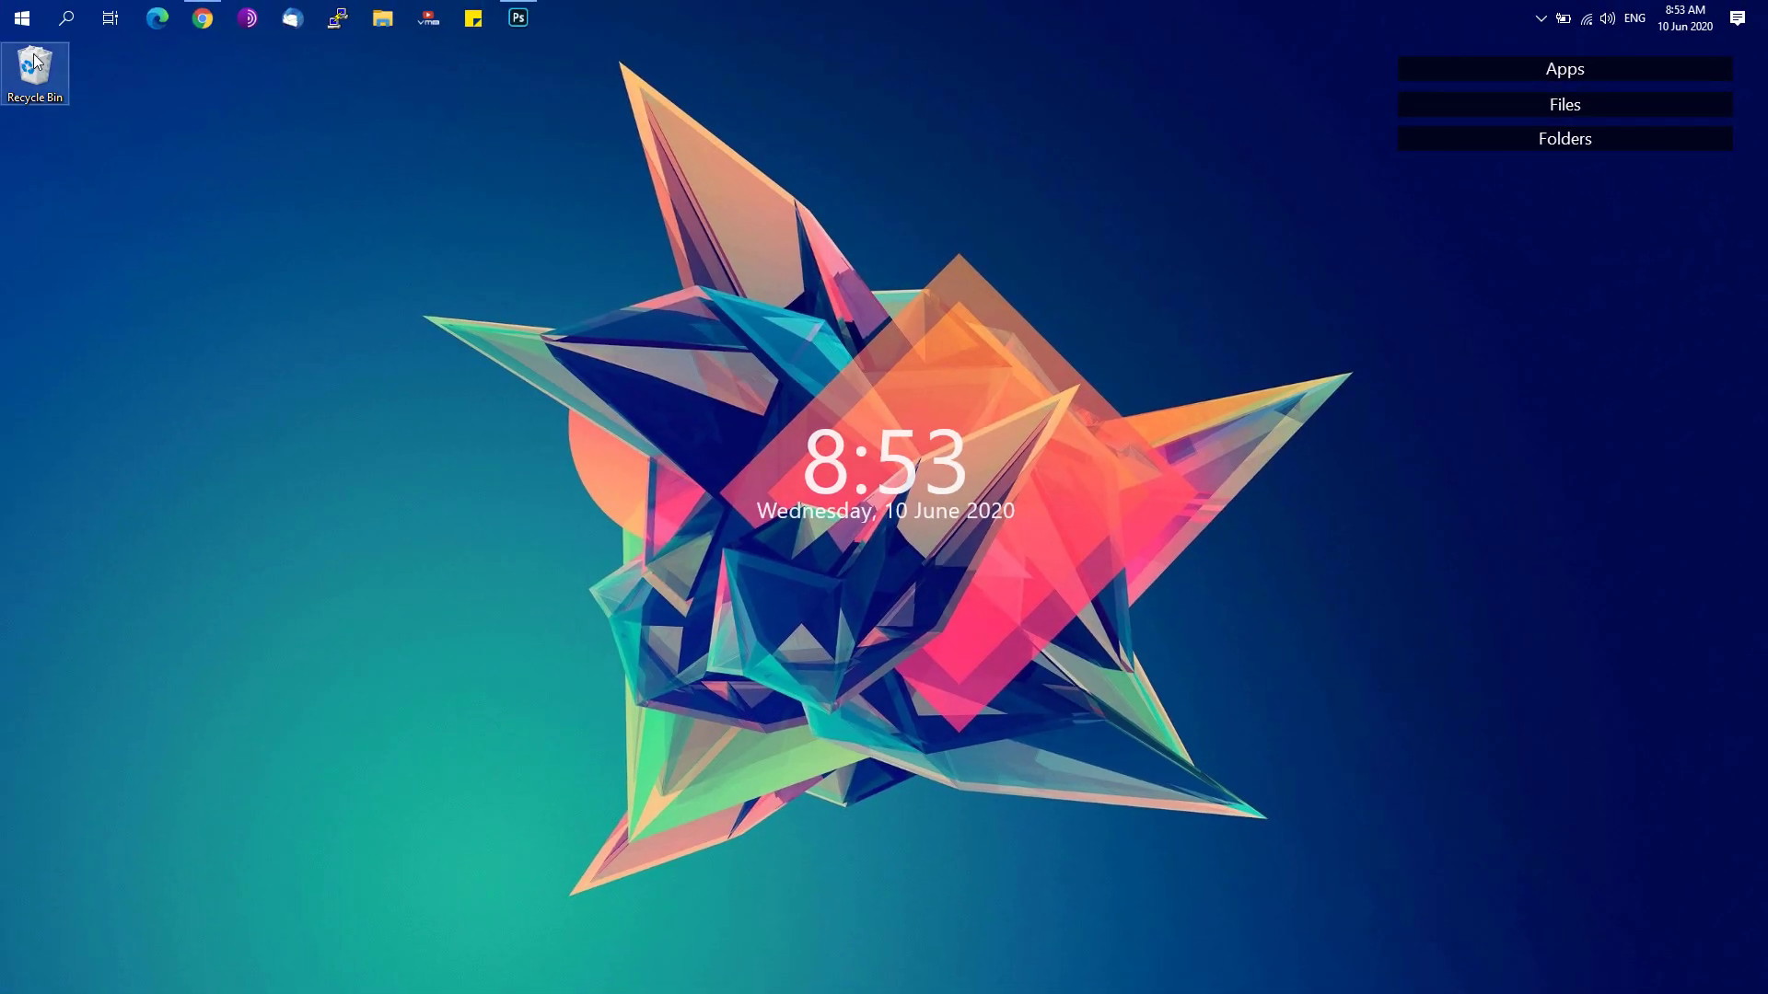
right_click(19, 19)
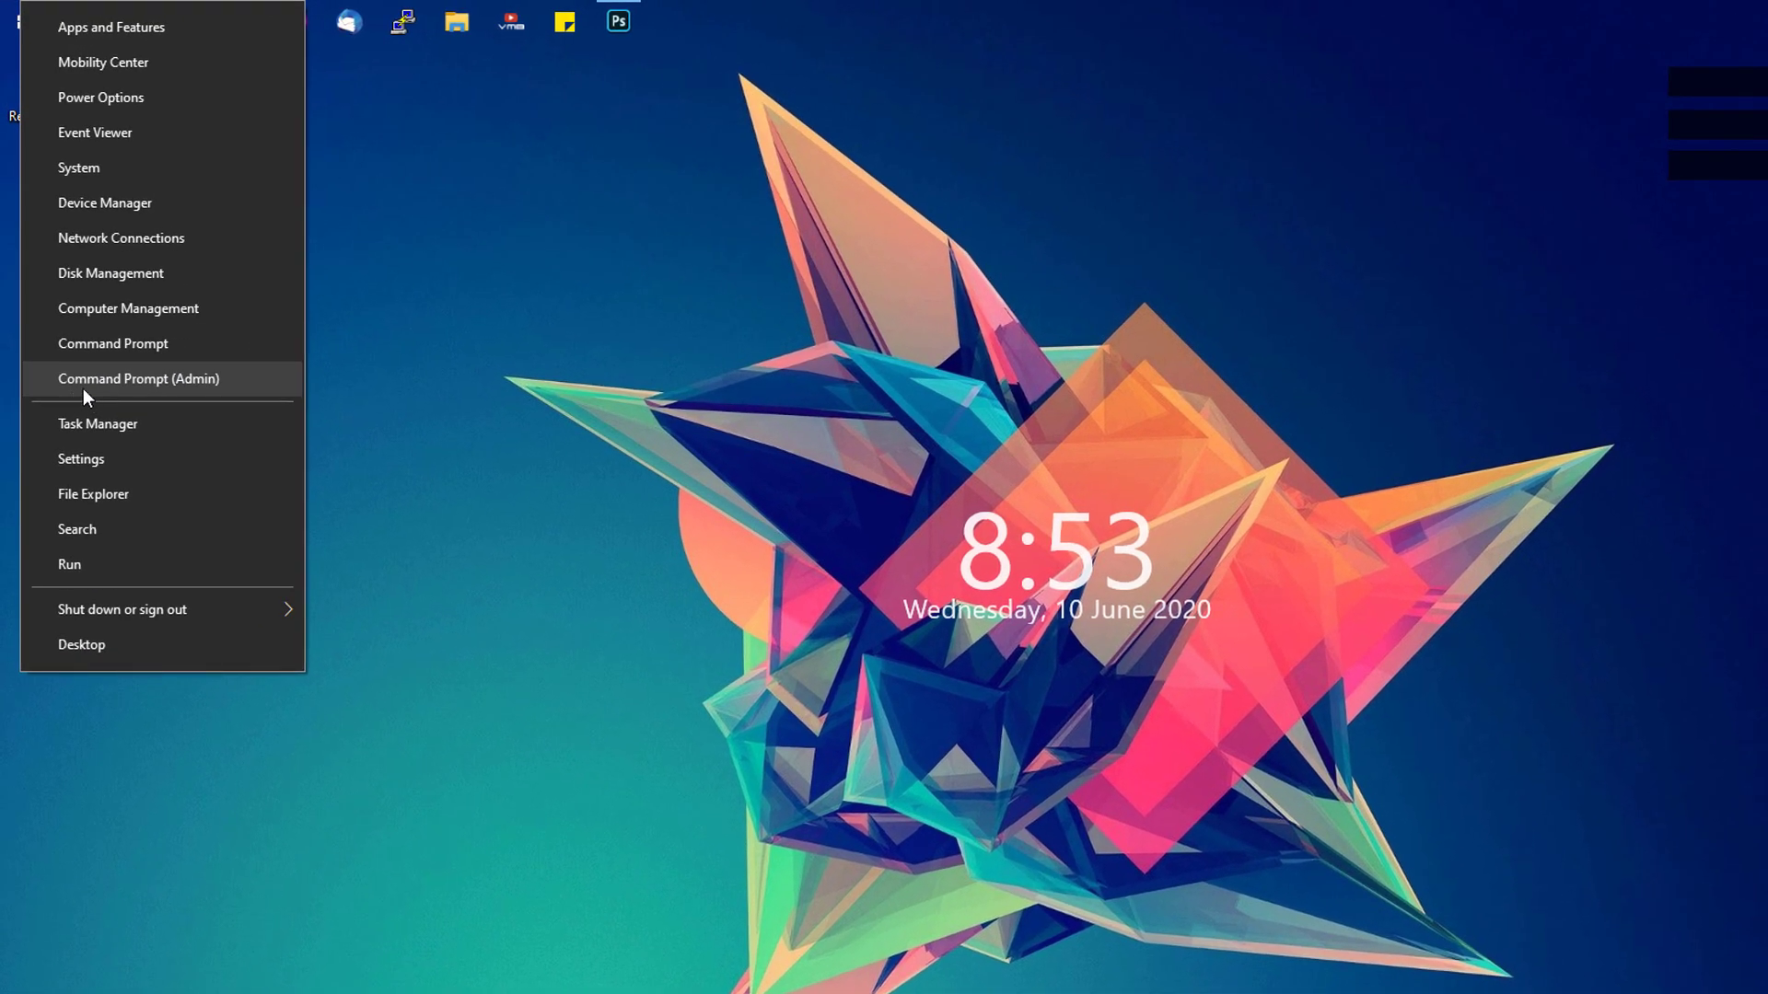
click(83, 388)
text(ipc)
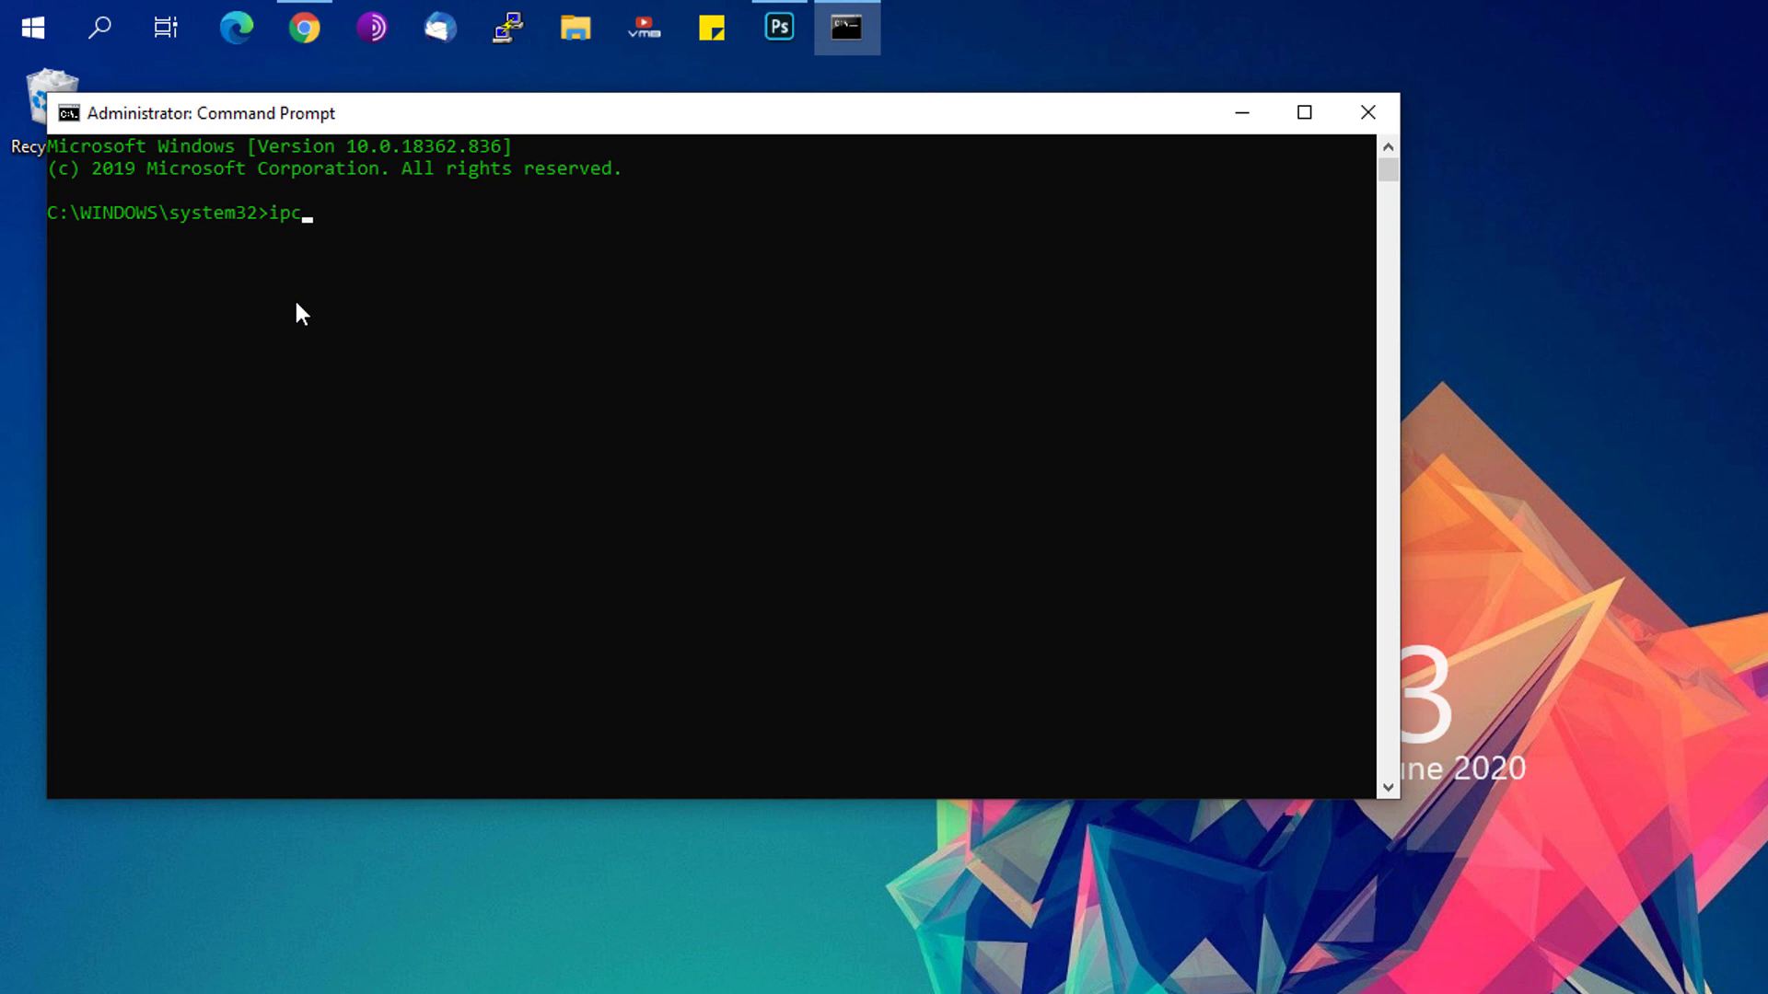
text(onfig /)
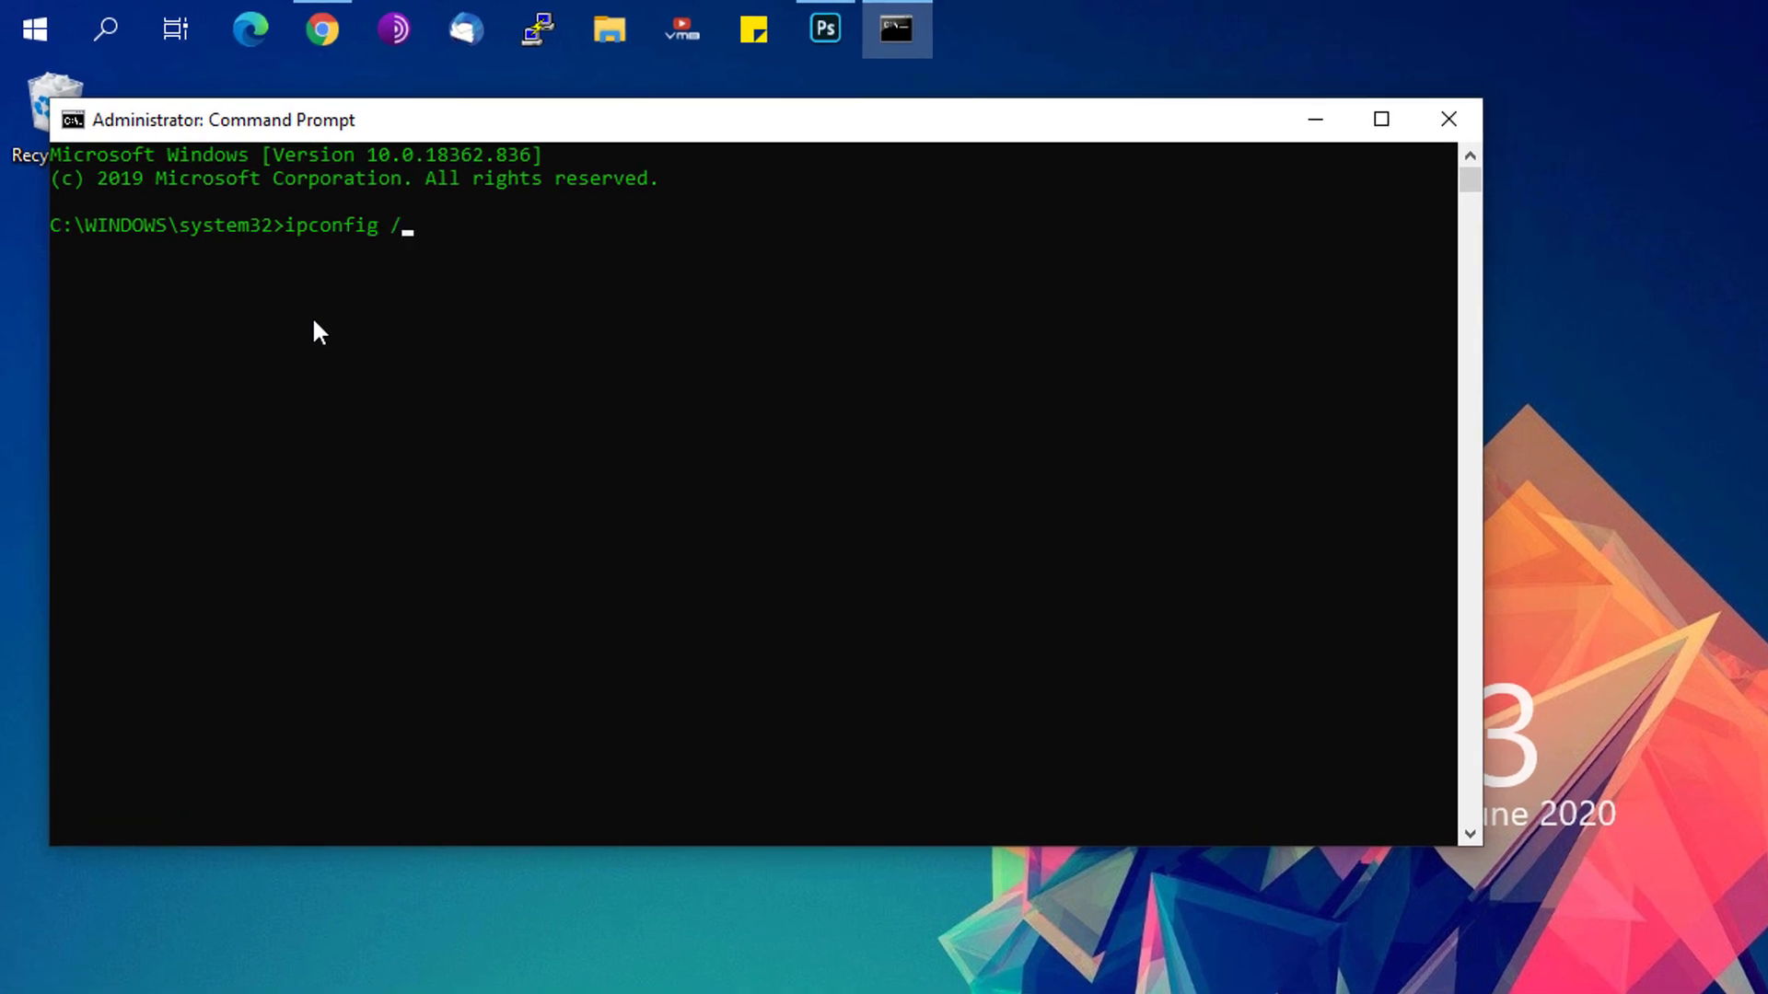
text(flushdns)
key(Return)
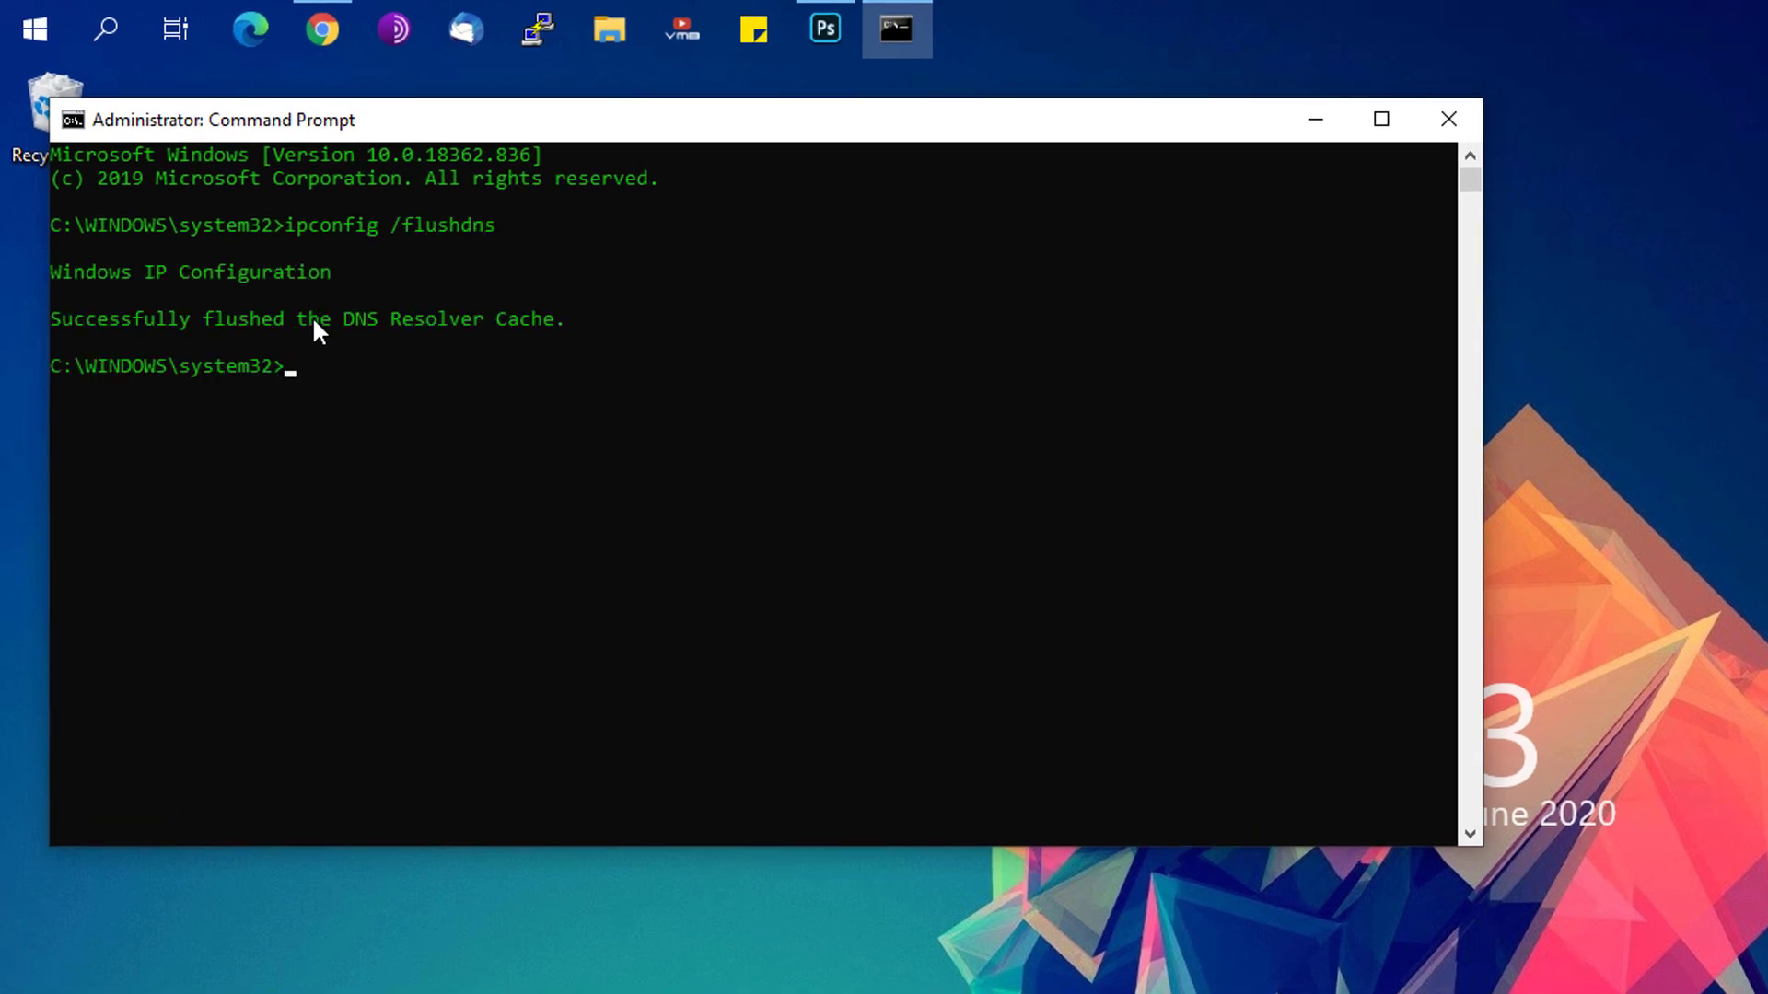
Reset the Winsock catalog with netsh winsock reset and close the Command Prompt
text(netsh winsock reset)
key(Return)
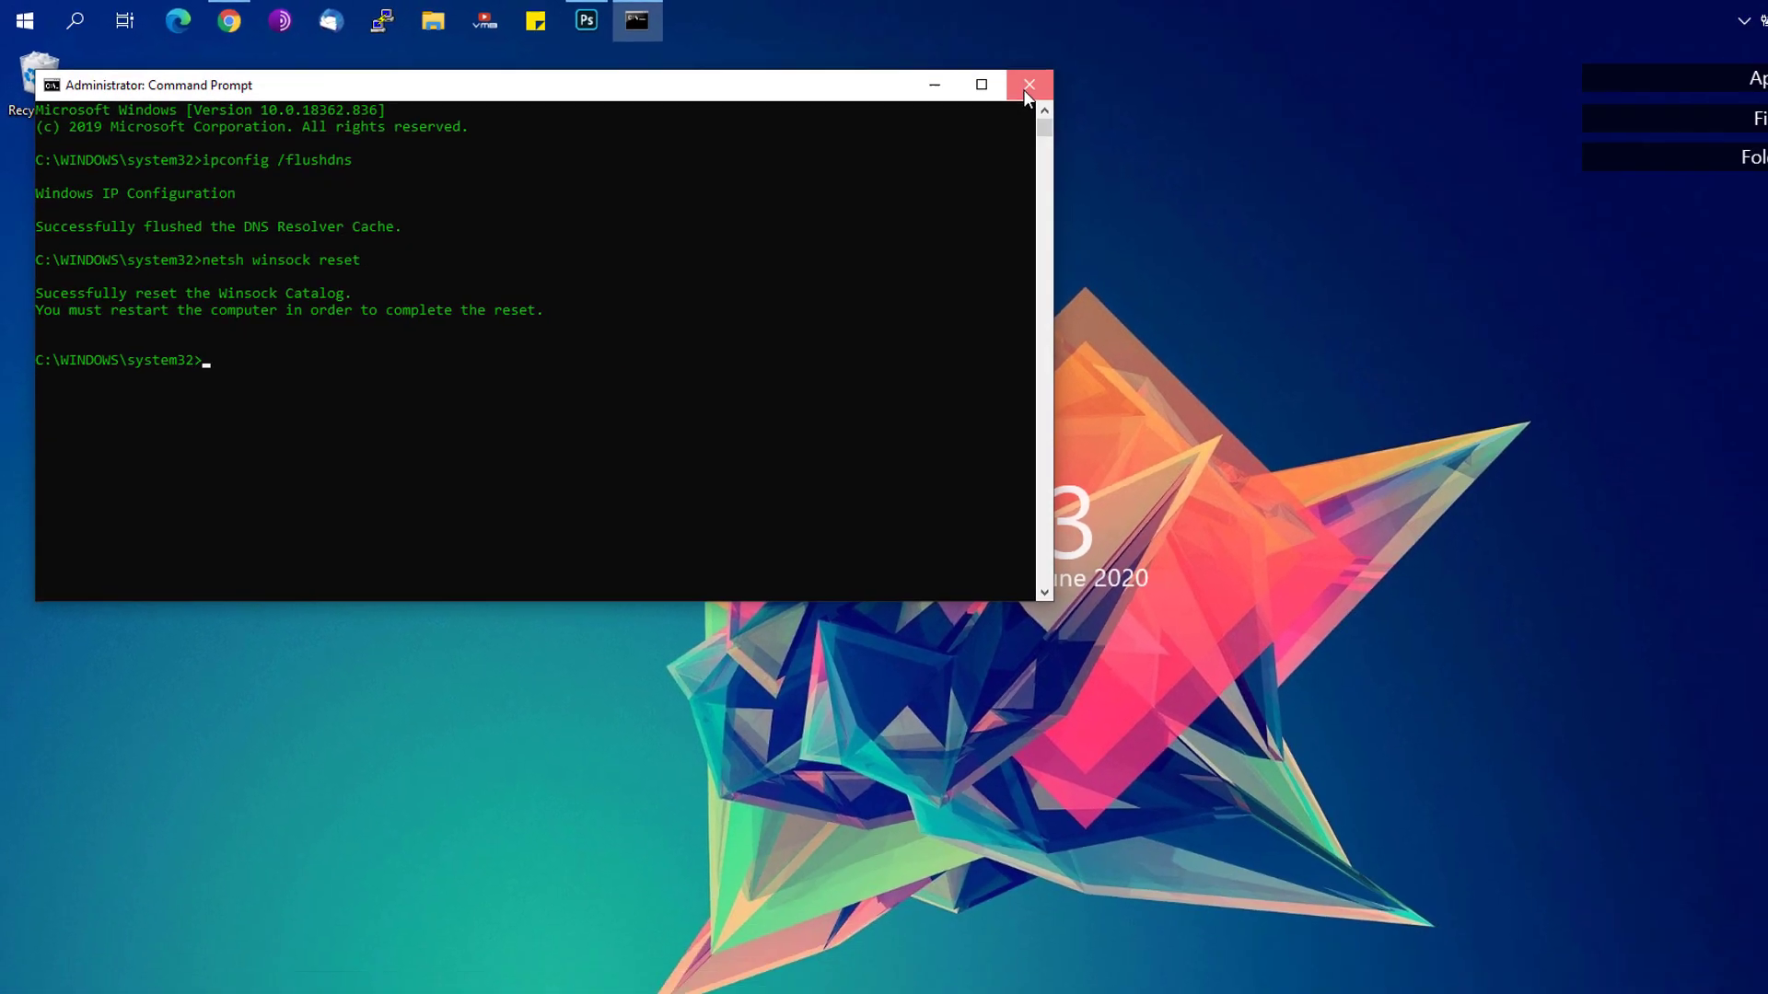
click(1026, 88)
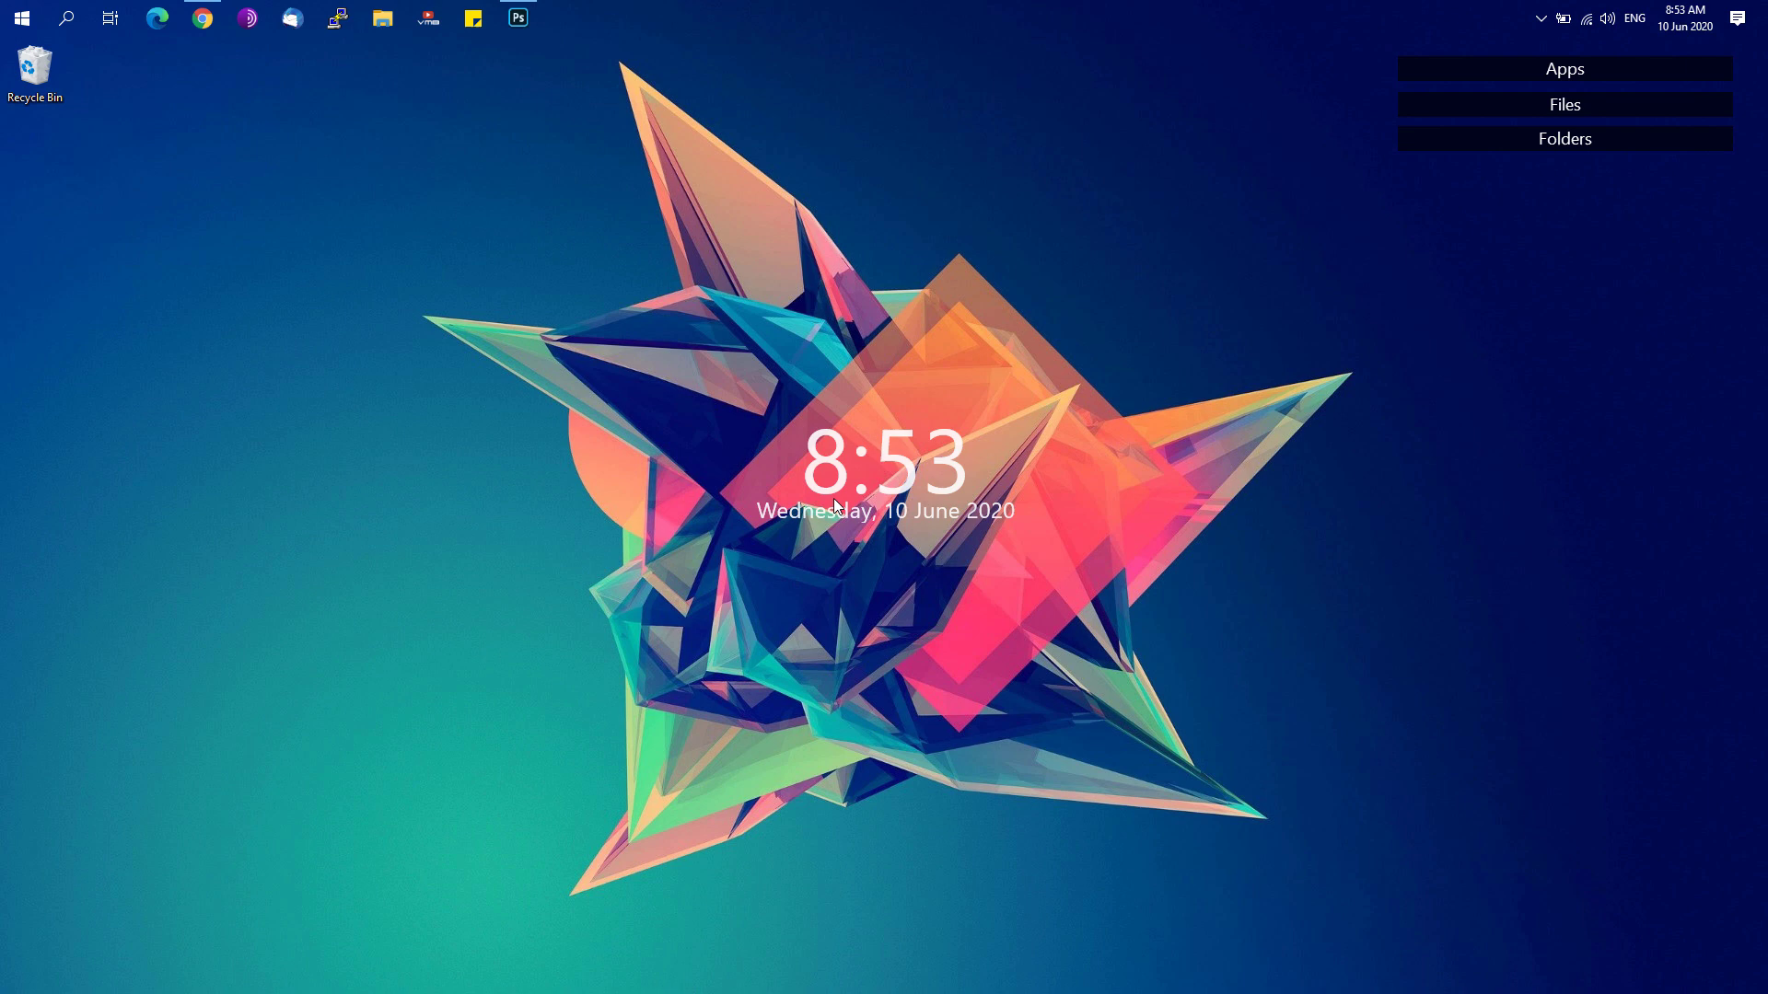
Launch Chrome and go to its Extensions page
click(203, 18)
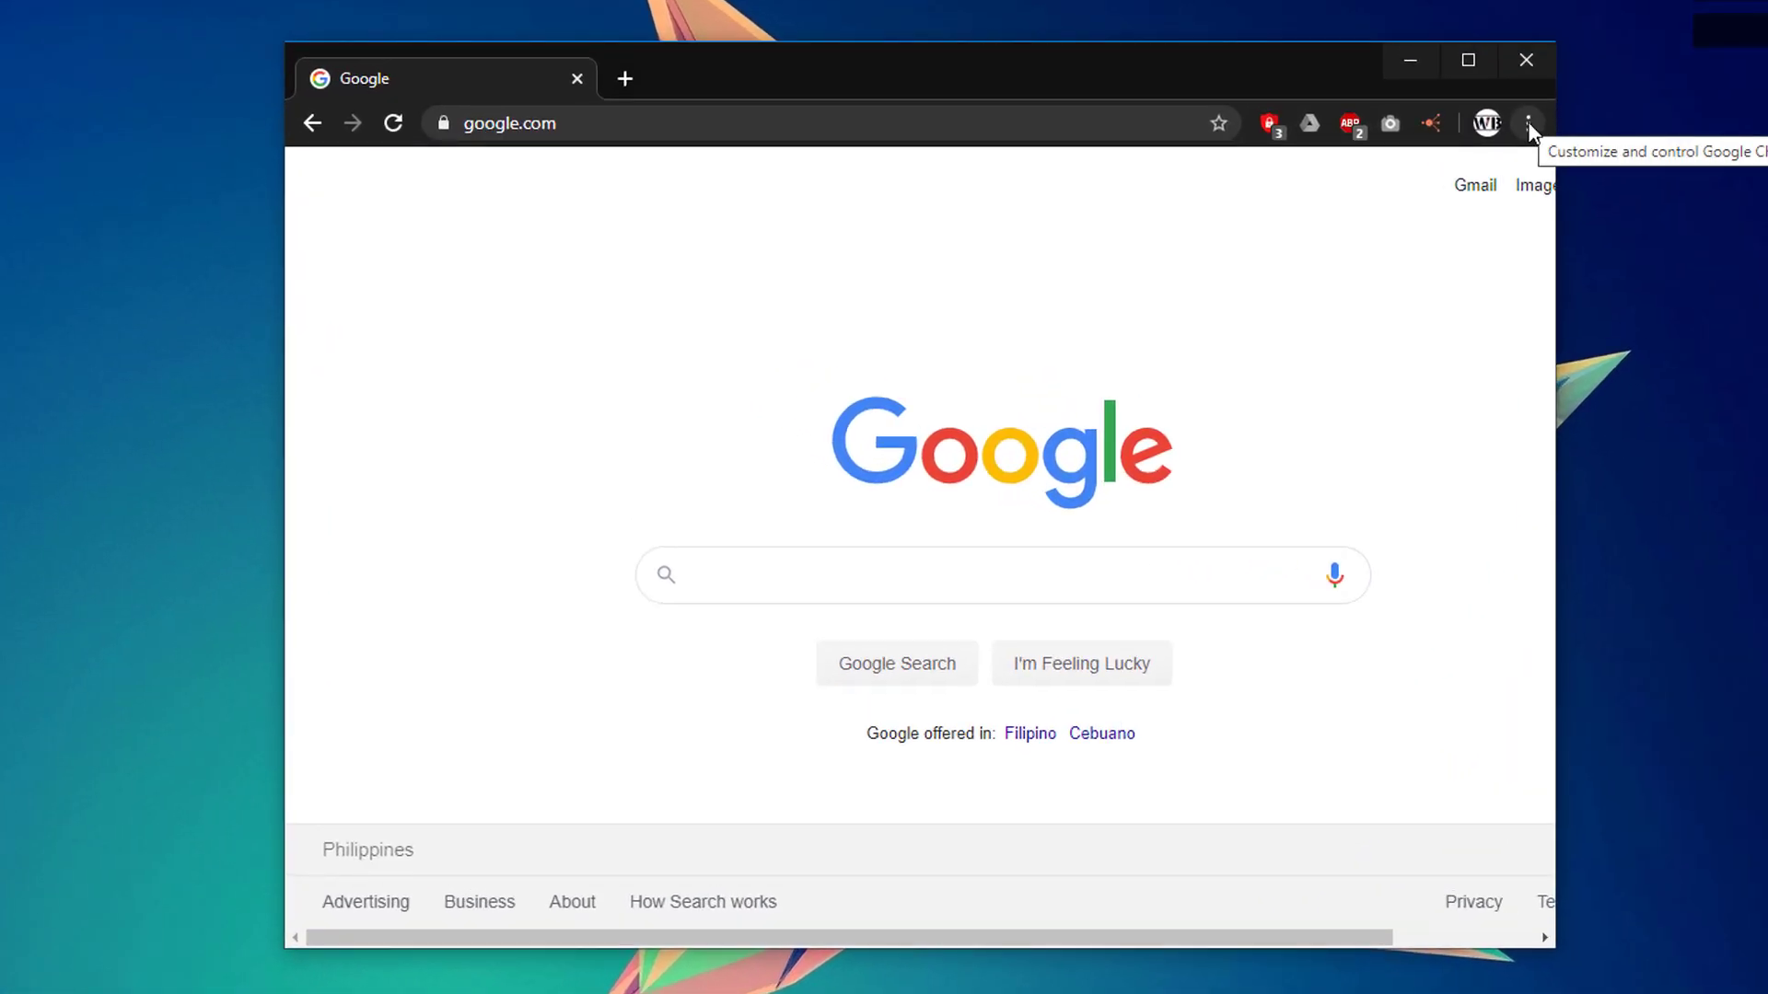
click(1527, 124)
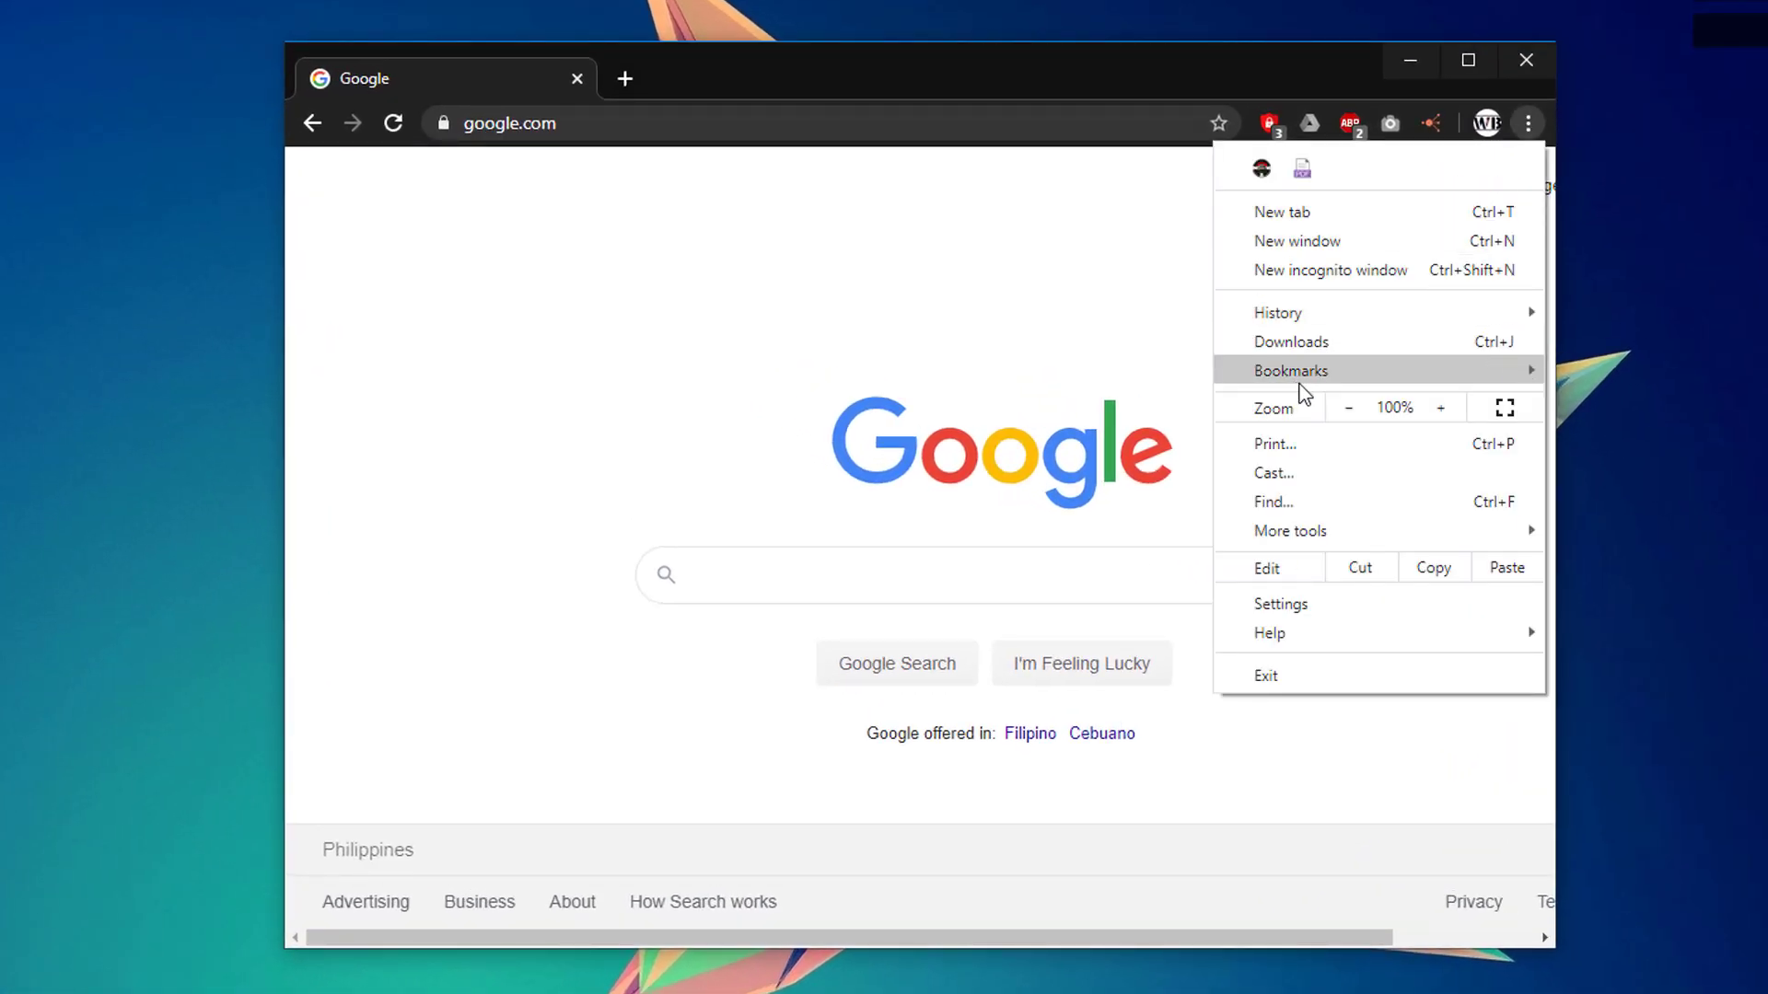
mouse_move(1276, 541)
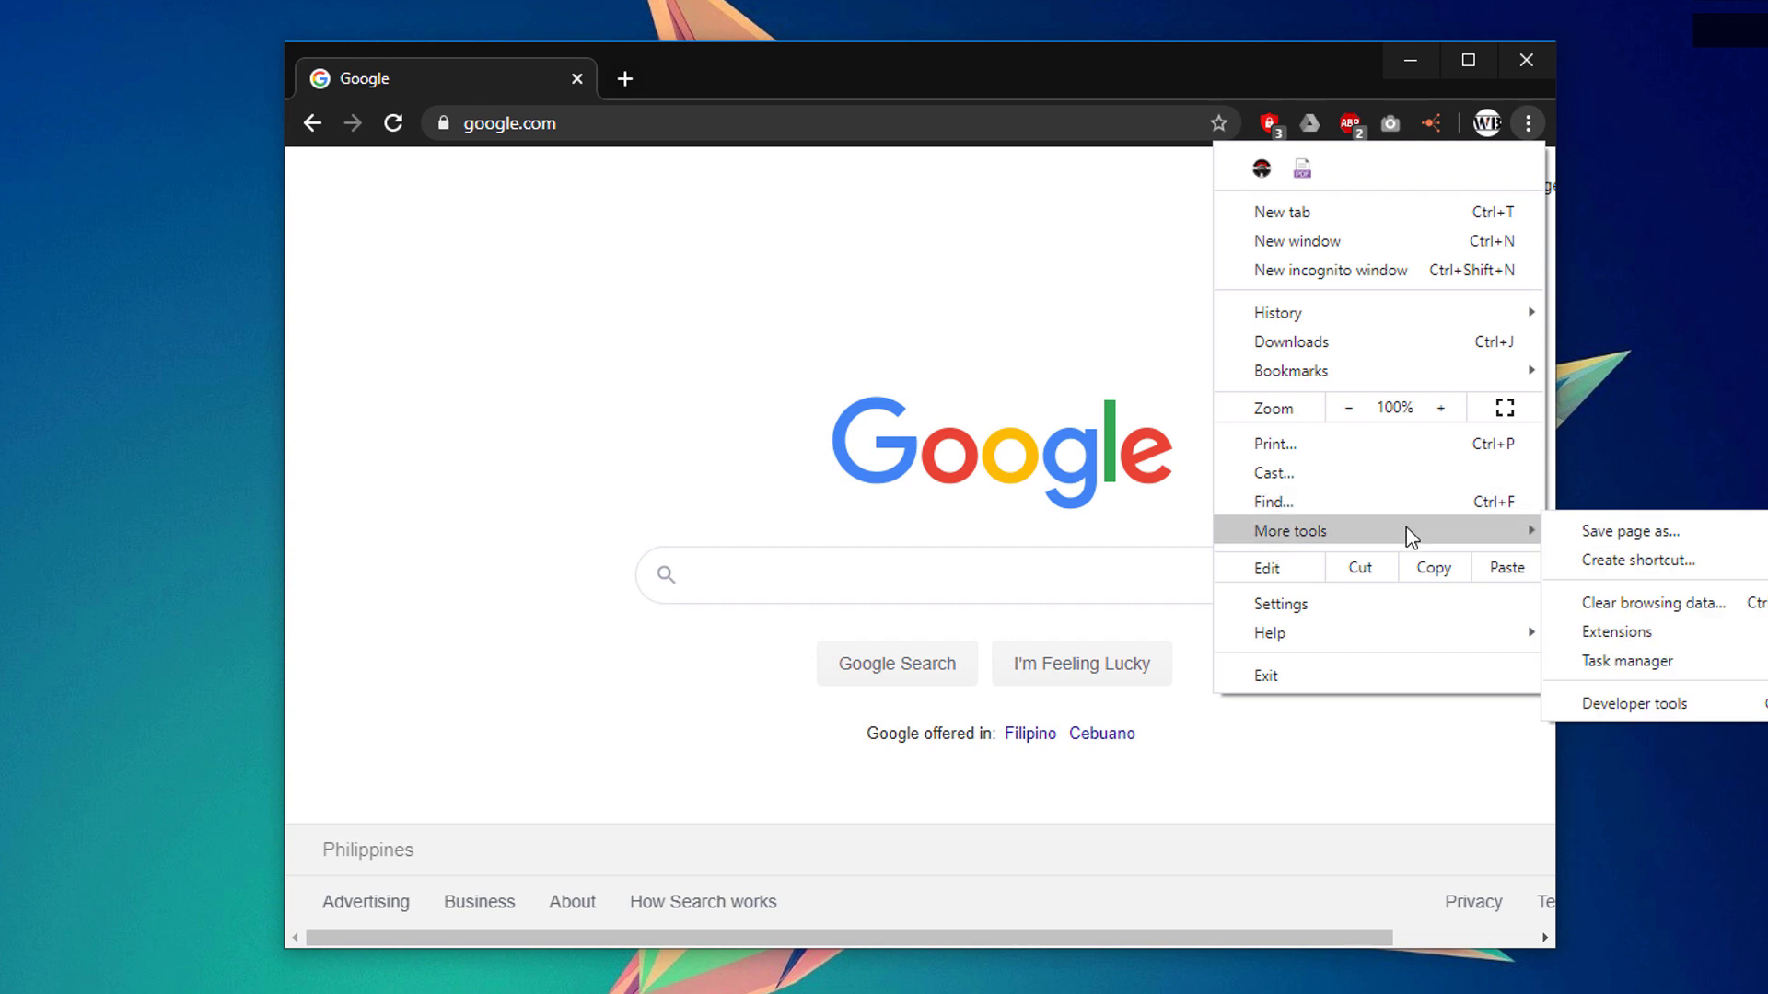
click(1648, 634)
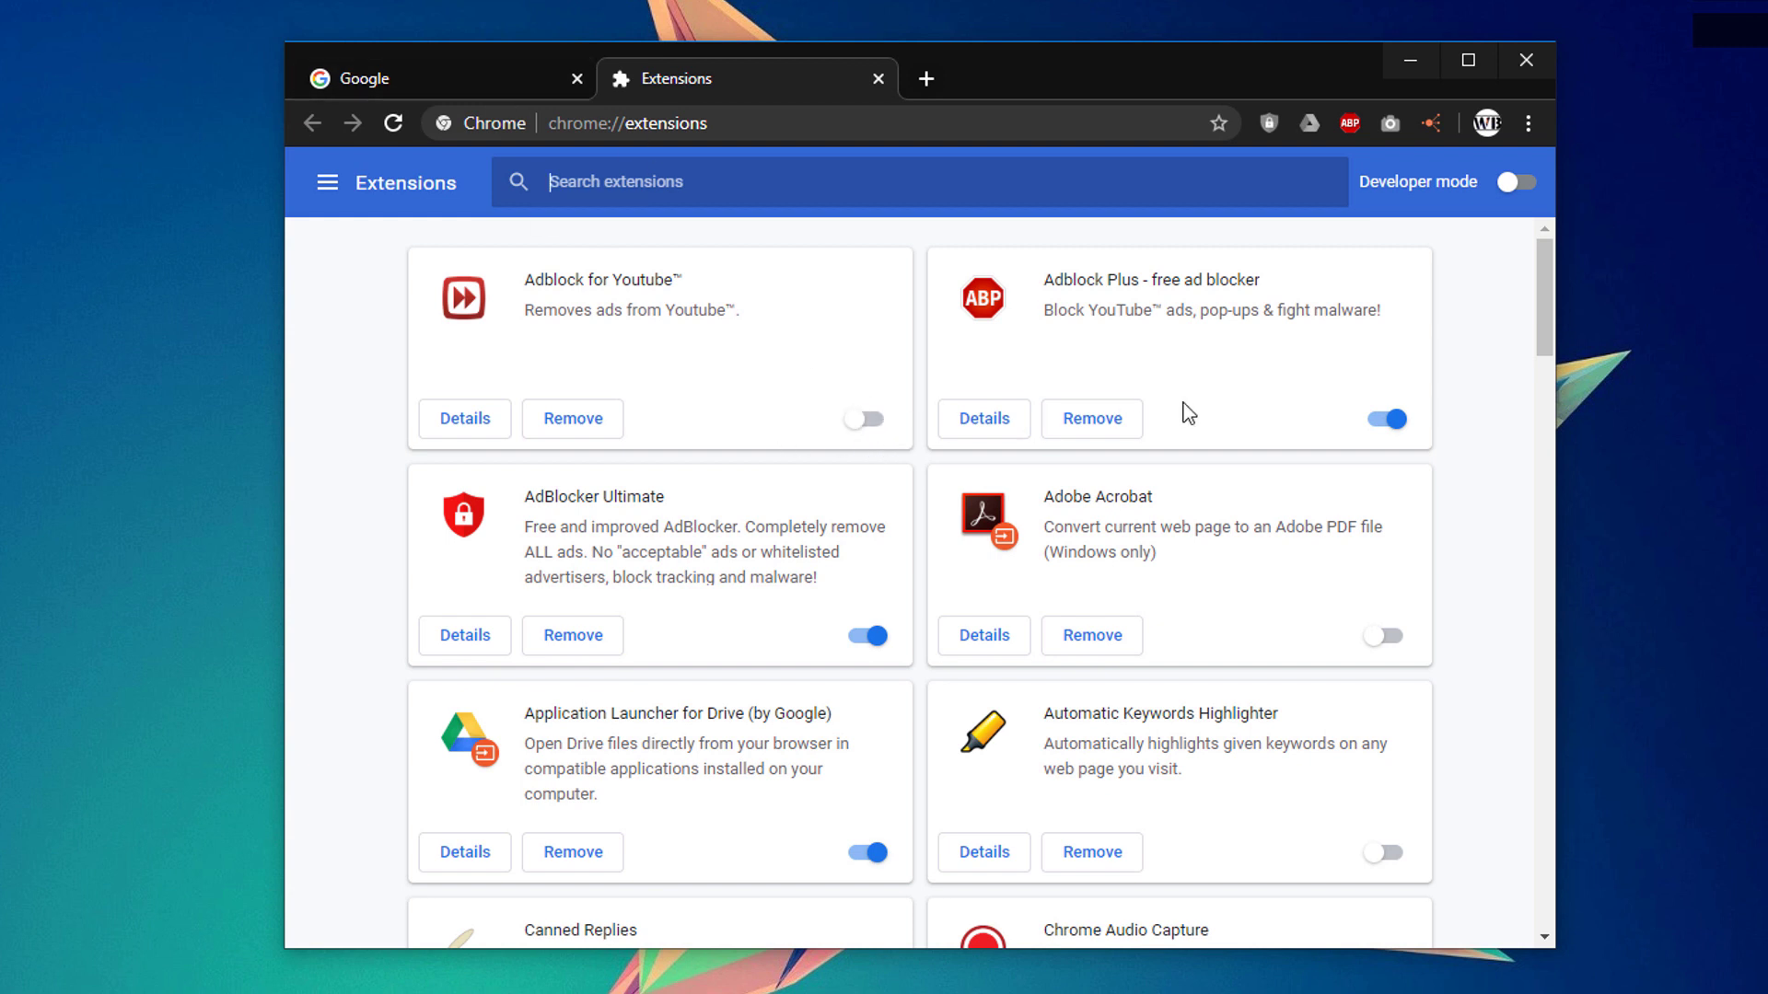
Turn off Adblock Plus, AdBlocker Ultimate, Application Launcher for Drive, Foxit PDF Creator and Full Page Screen Capture
click(1387, 419)
click(861, 636)
scroll(875, 700, down, 1)
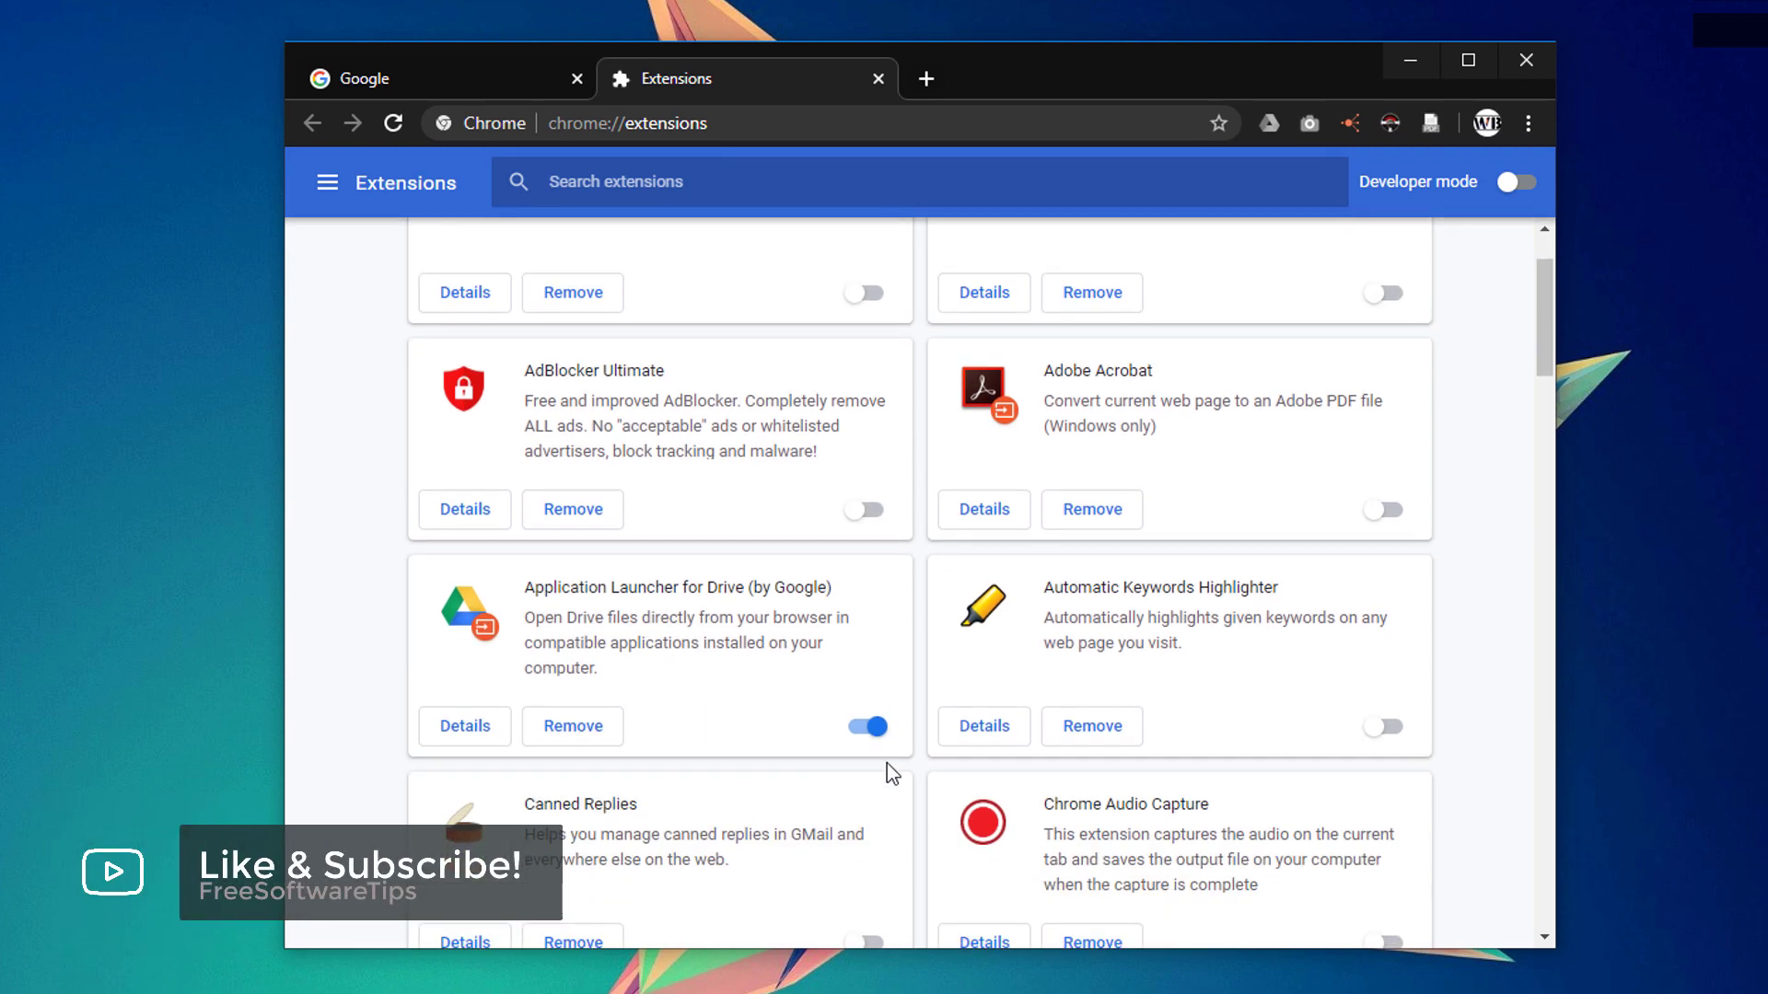
click(864, 727)
scroll(1105, 681, down, 1)
scroll(986, 584, down, 10)
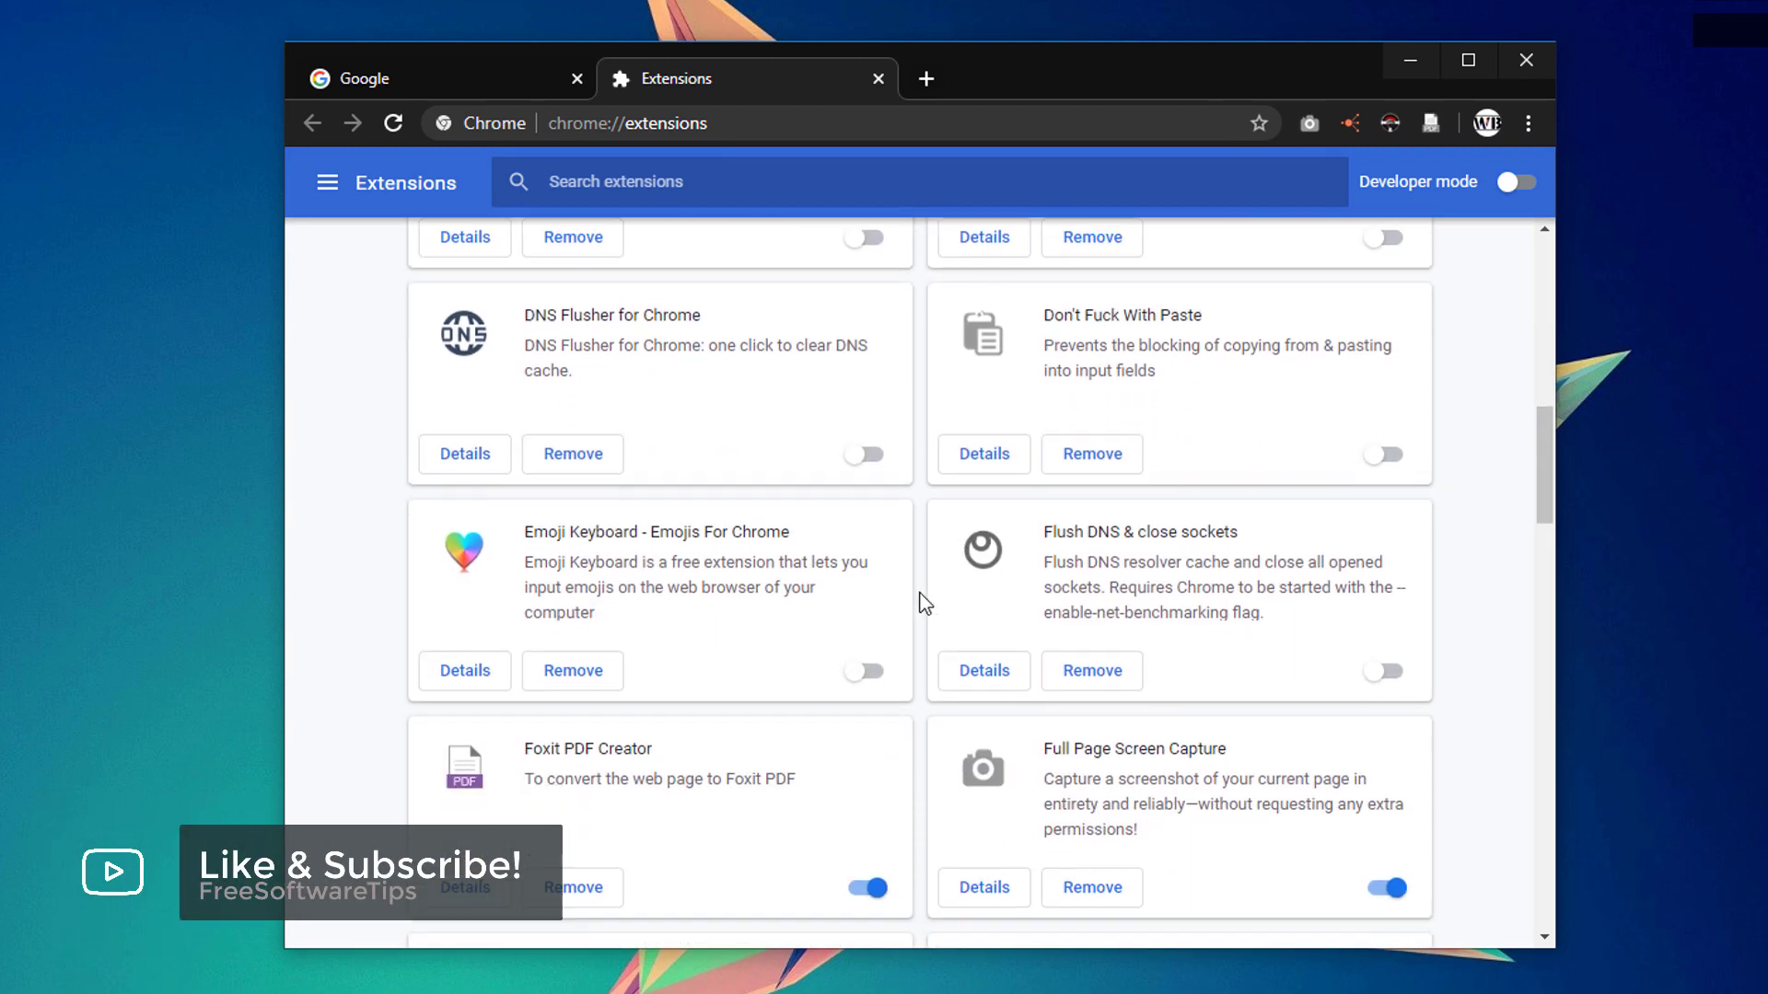
click(865, 675)
click(1378, 677)
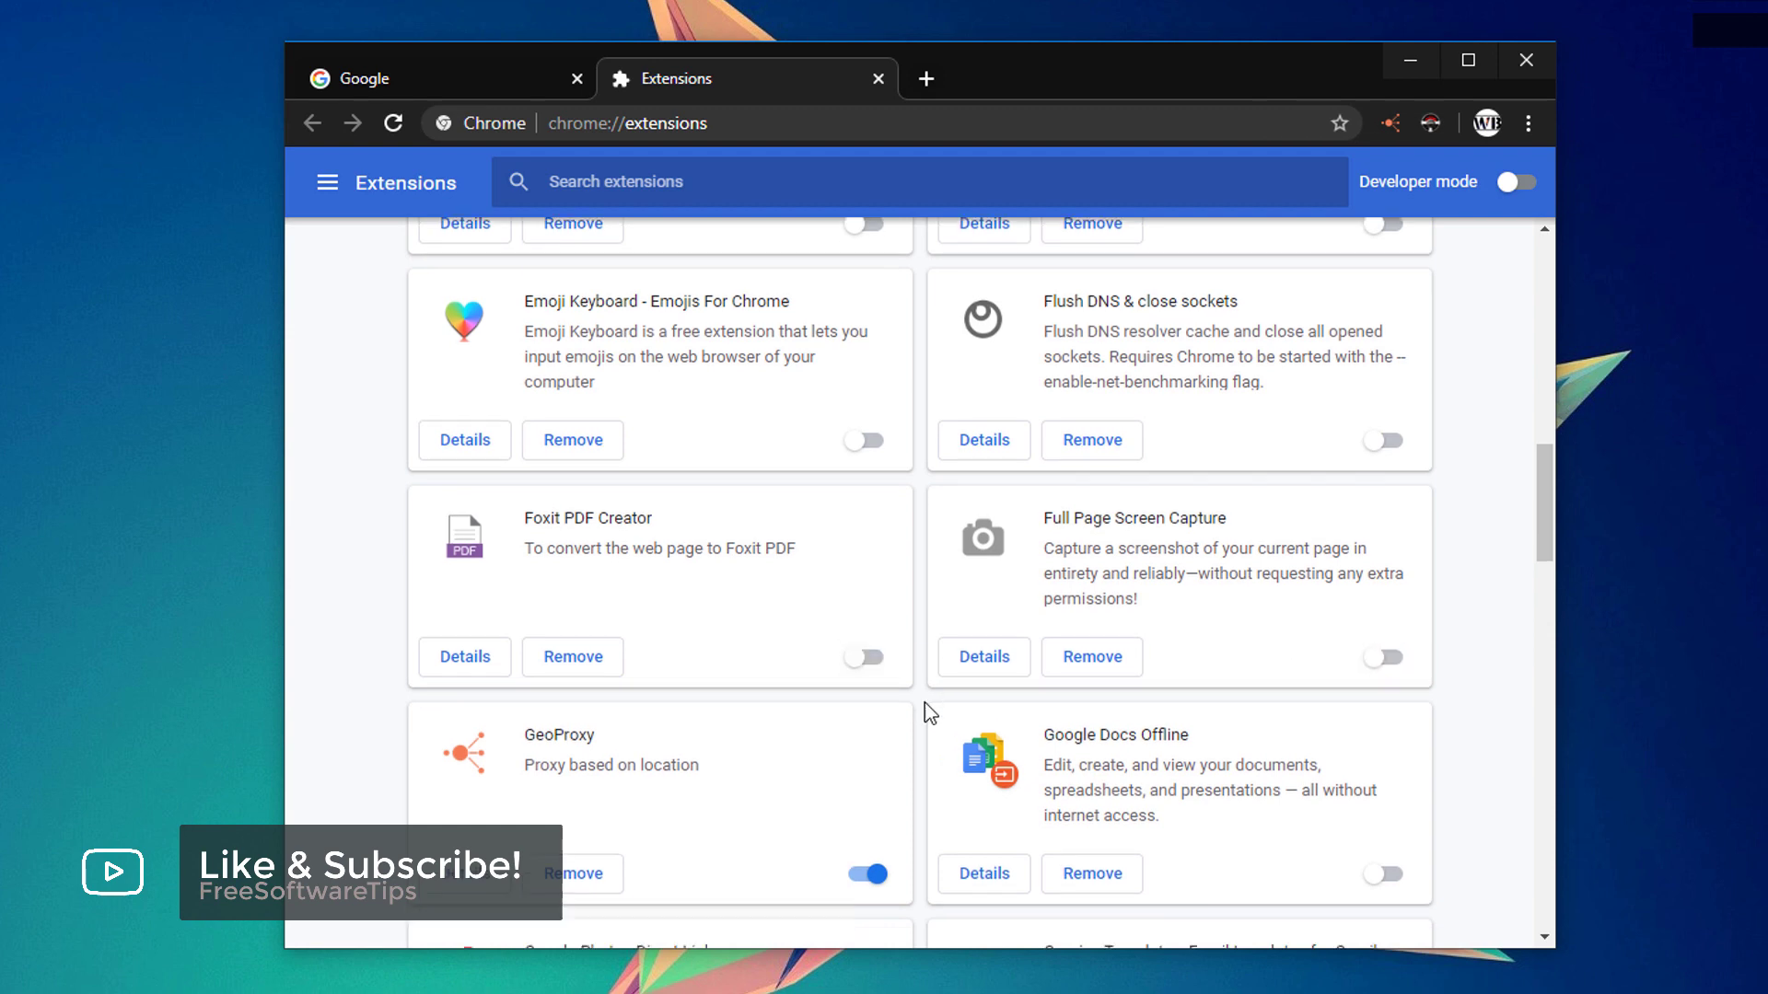
Turn off GeoProxy and Loadster Recorder, check the remaining extensions, then close Chrome
scroll(921, 645, down, 4)
click(870, 514)
scroll(1158, 546, down, 3)
scroll(1197, 645, down, 1)
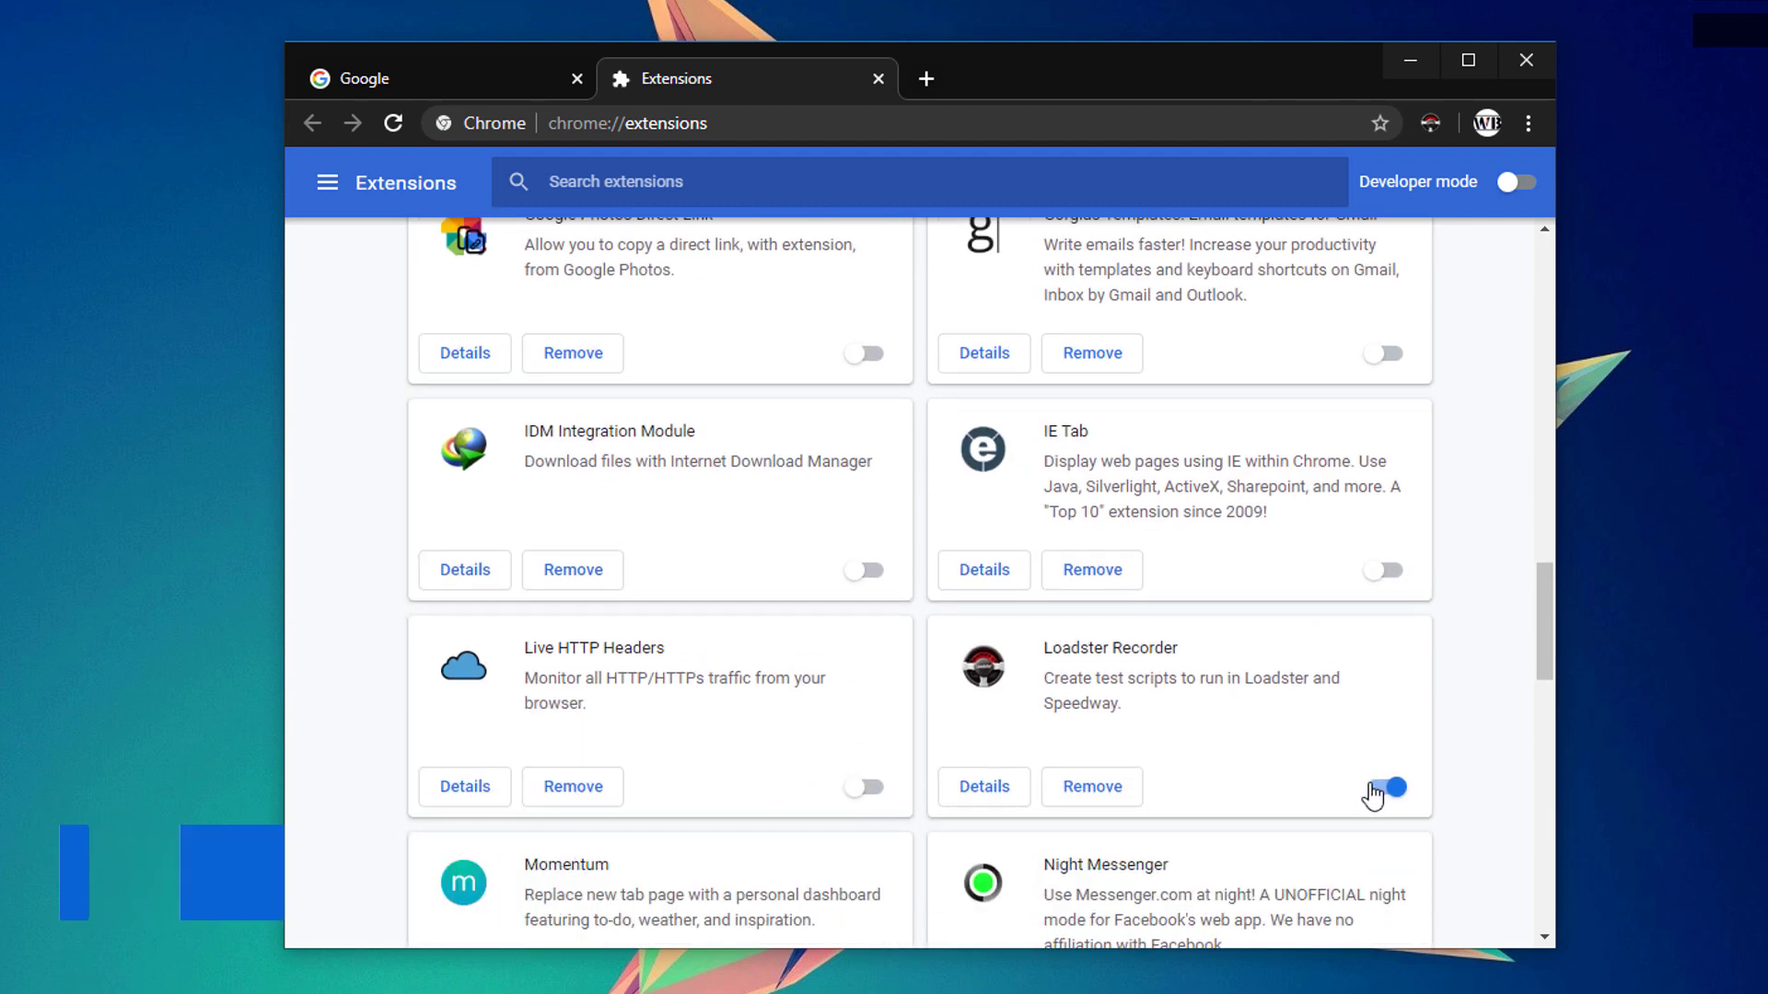
click(1379, 791)
scroll(801, 737, down, 4)
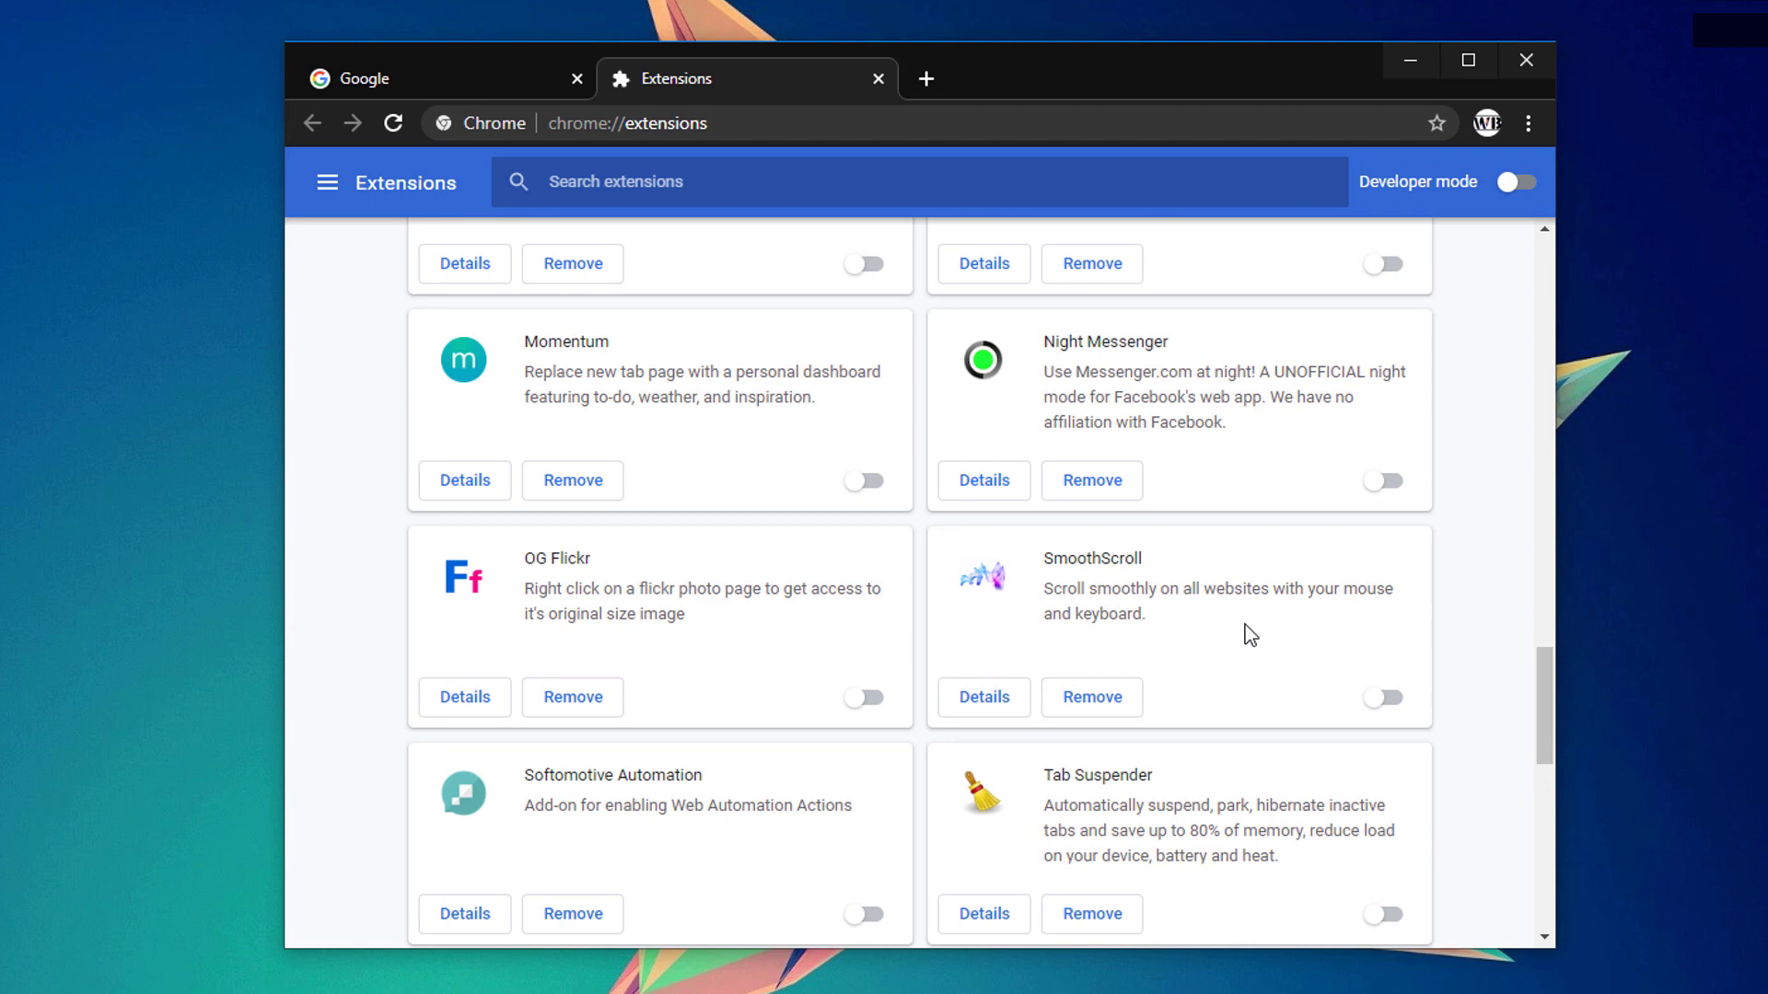
scroll(886, 704, down, 5)
scroll(891, 690, down, 4)
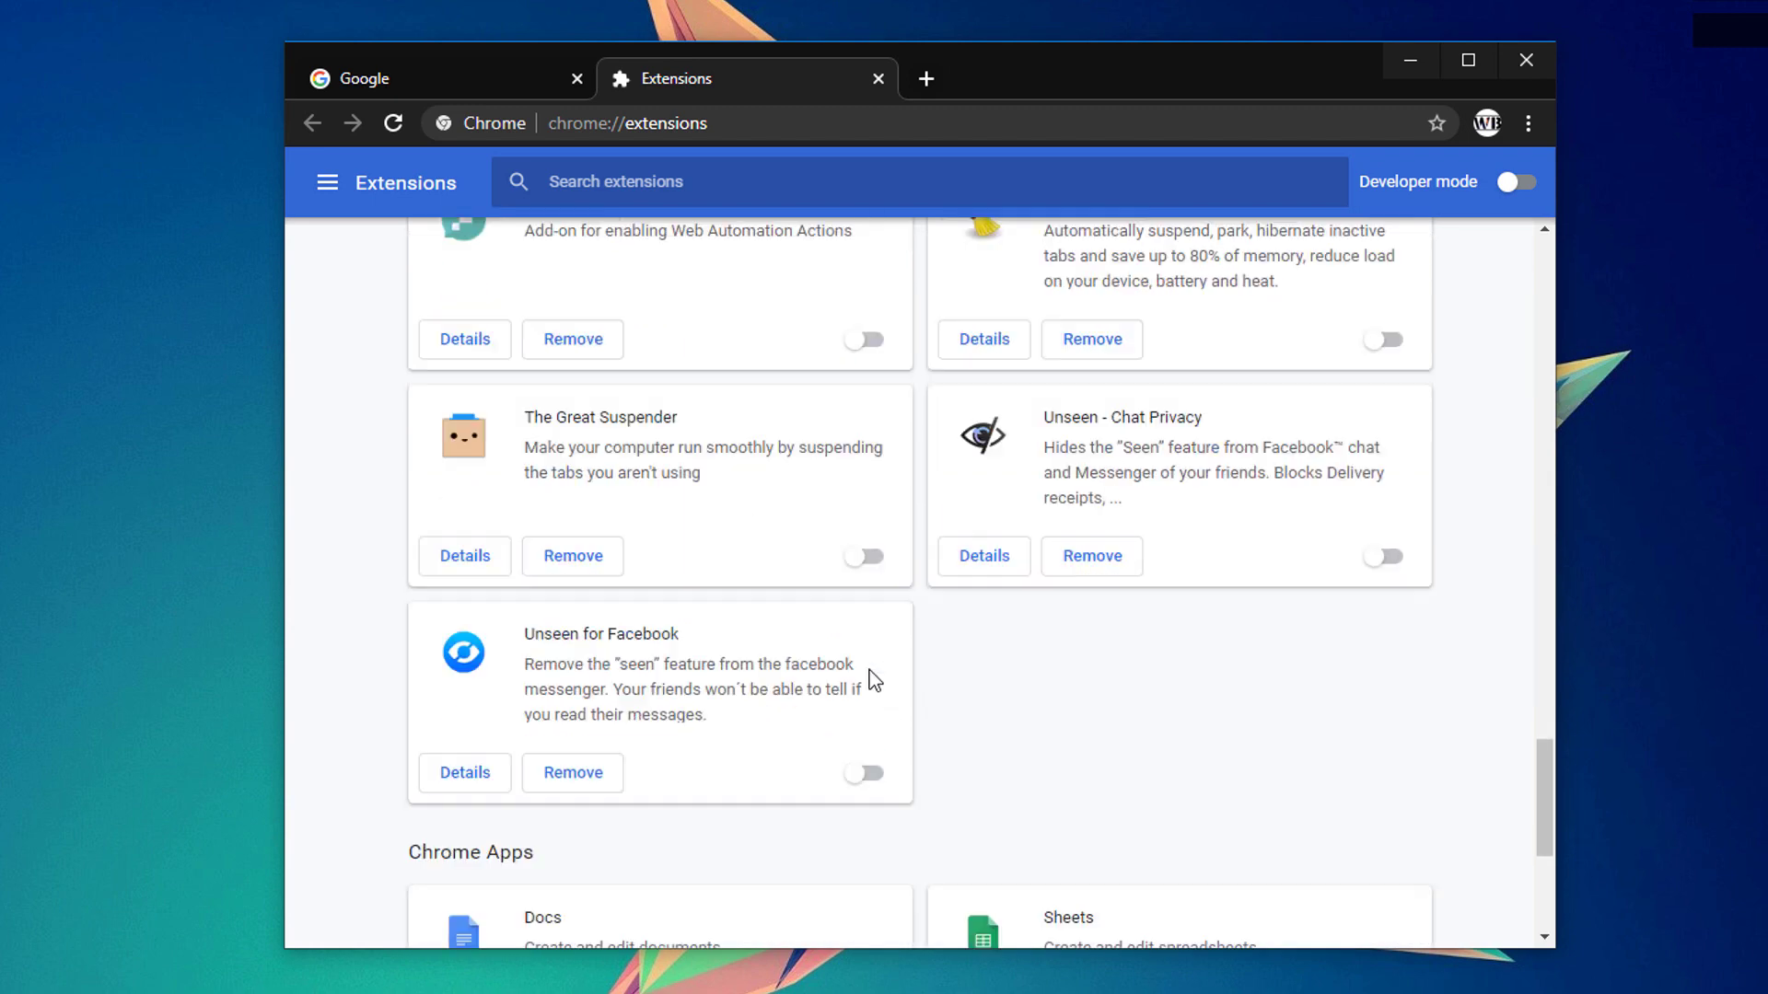
scroll(982, 502, down, 1)
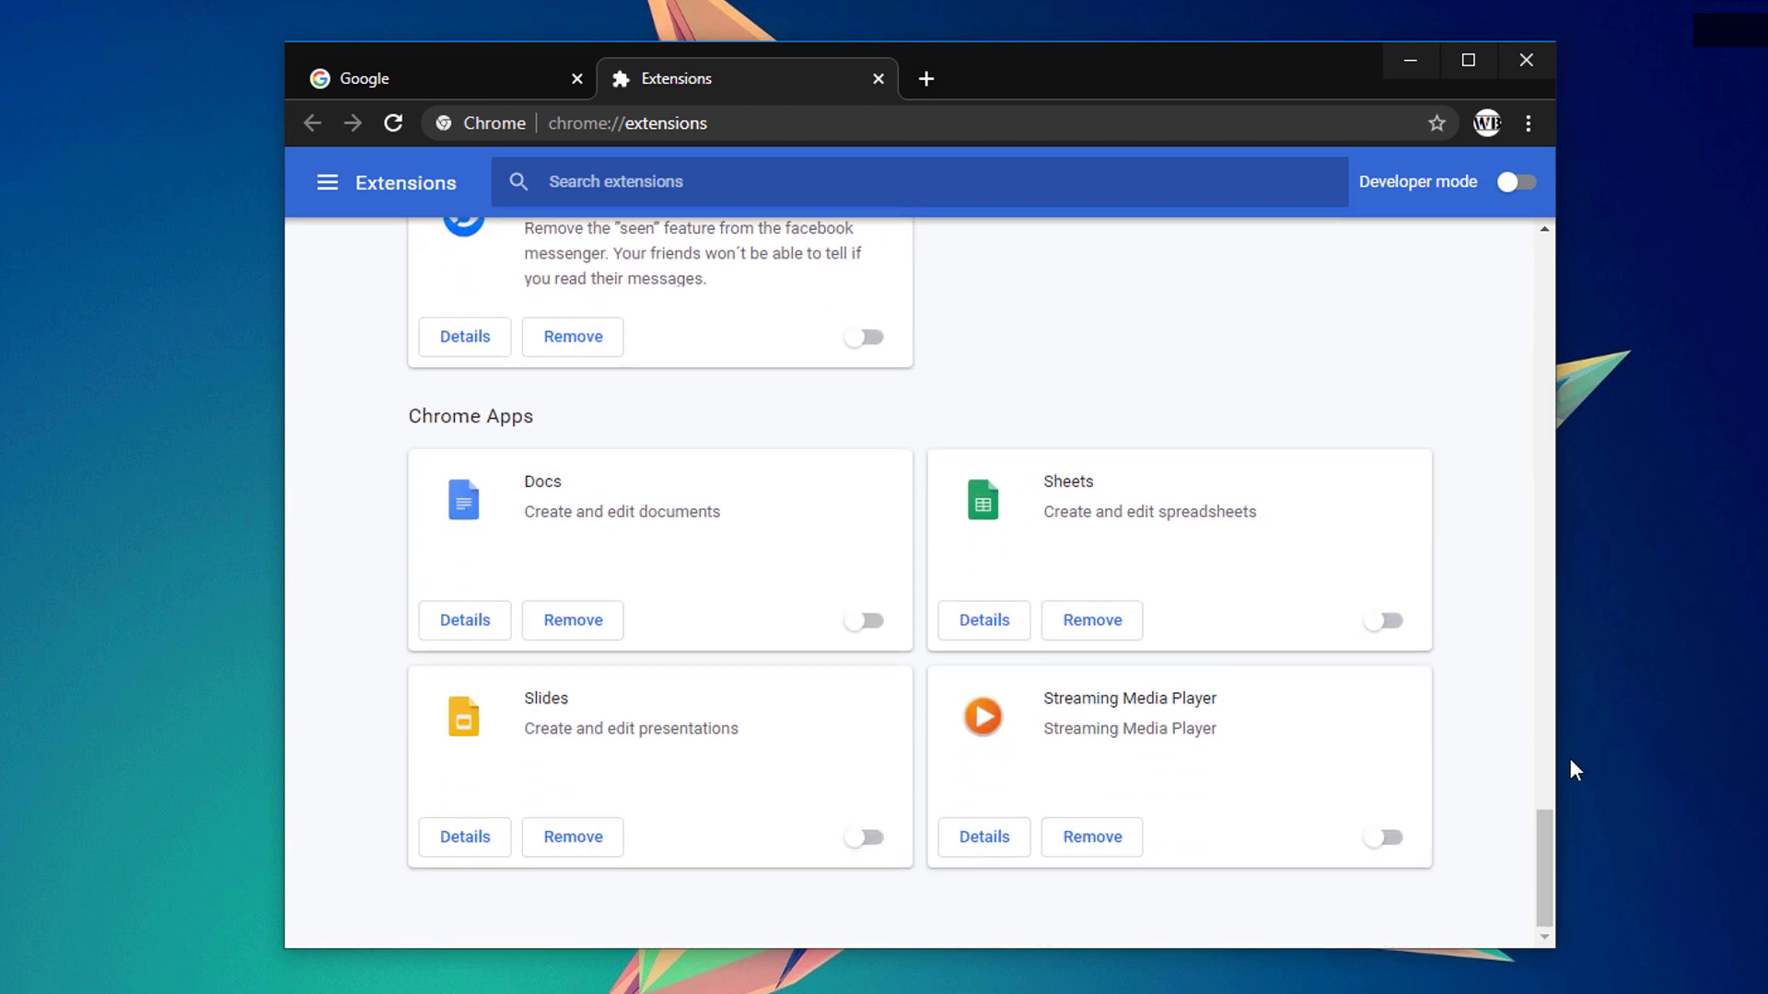
drag(1536, 862, 1511, 359)
click(1519, 63)
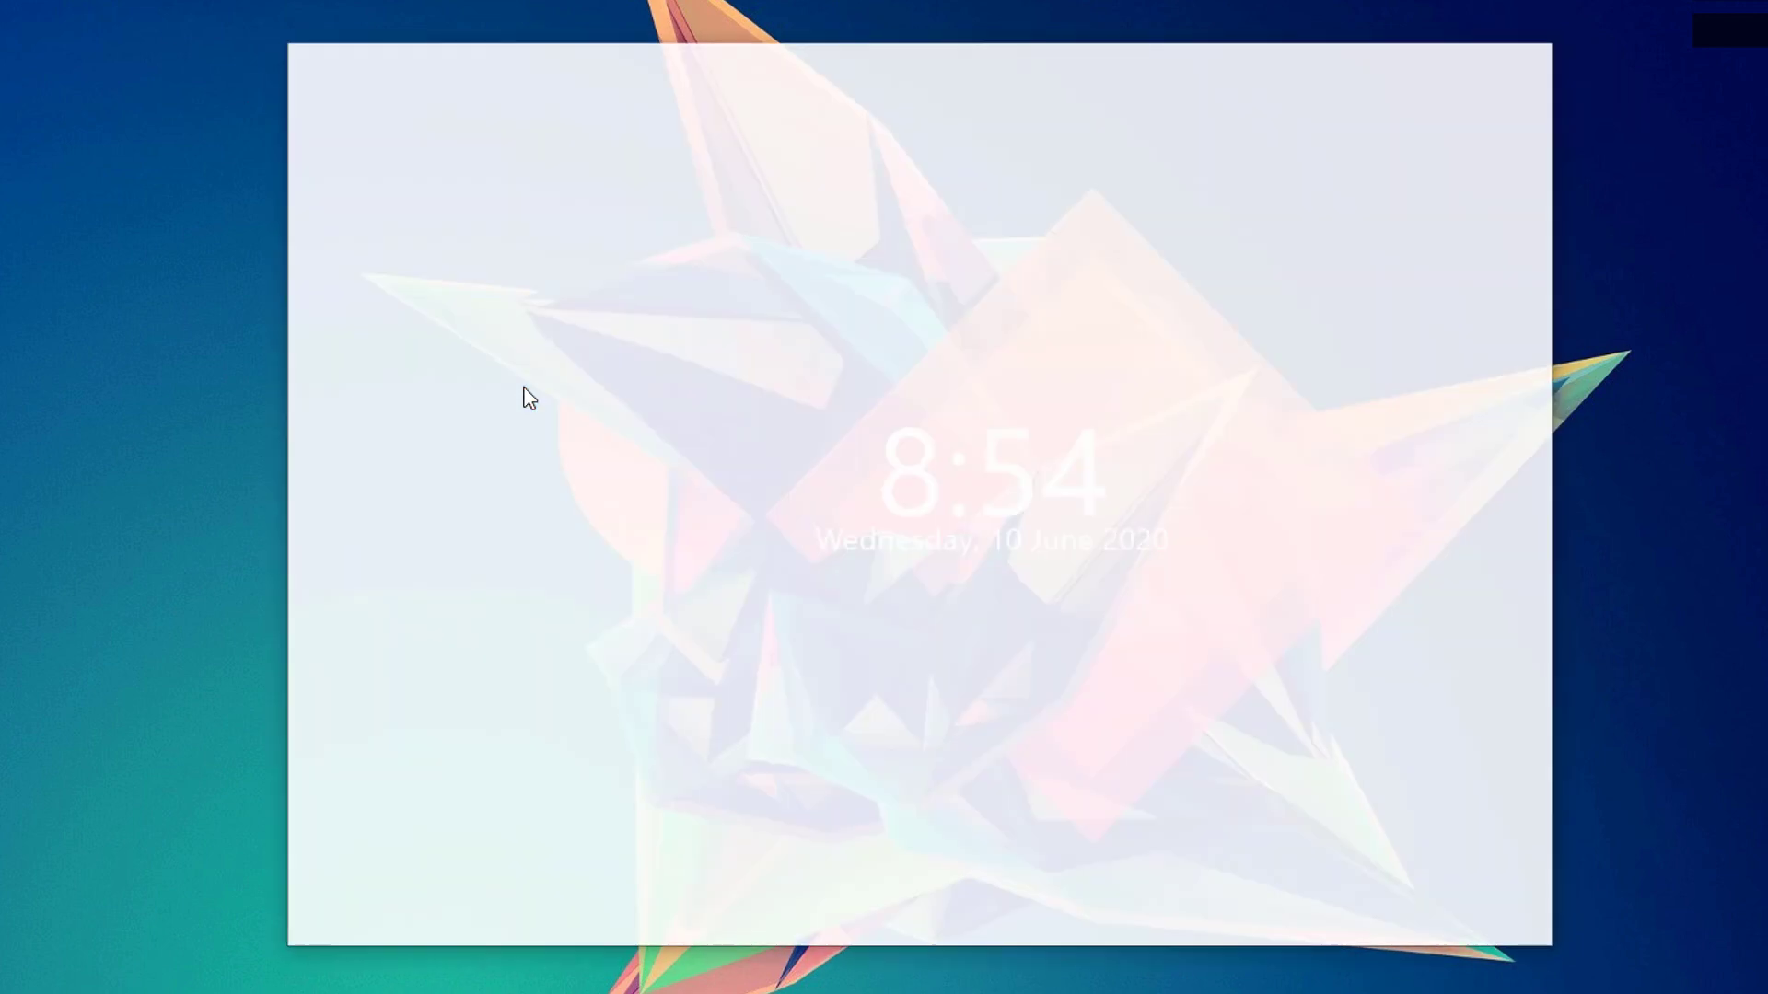
Load google.com in the reopened Chrome and bring up its three-dot menu
text(google.com)
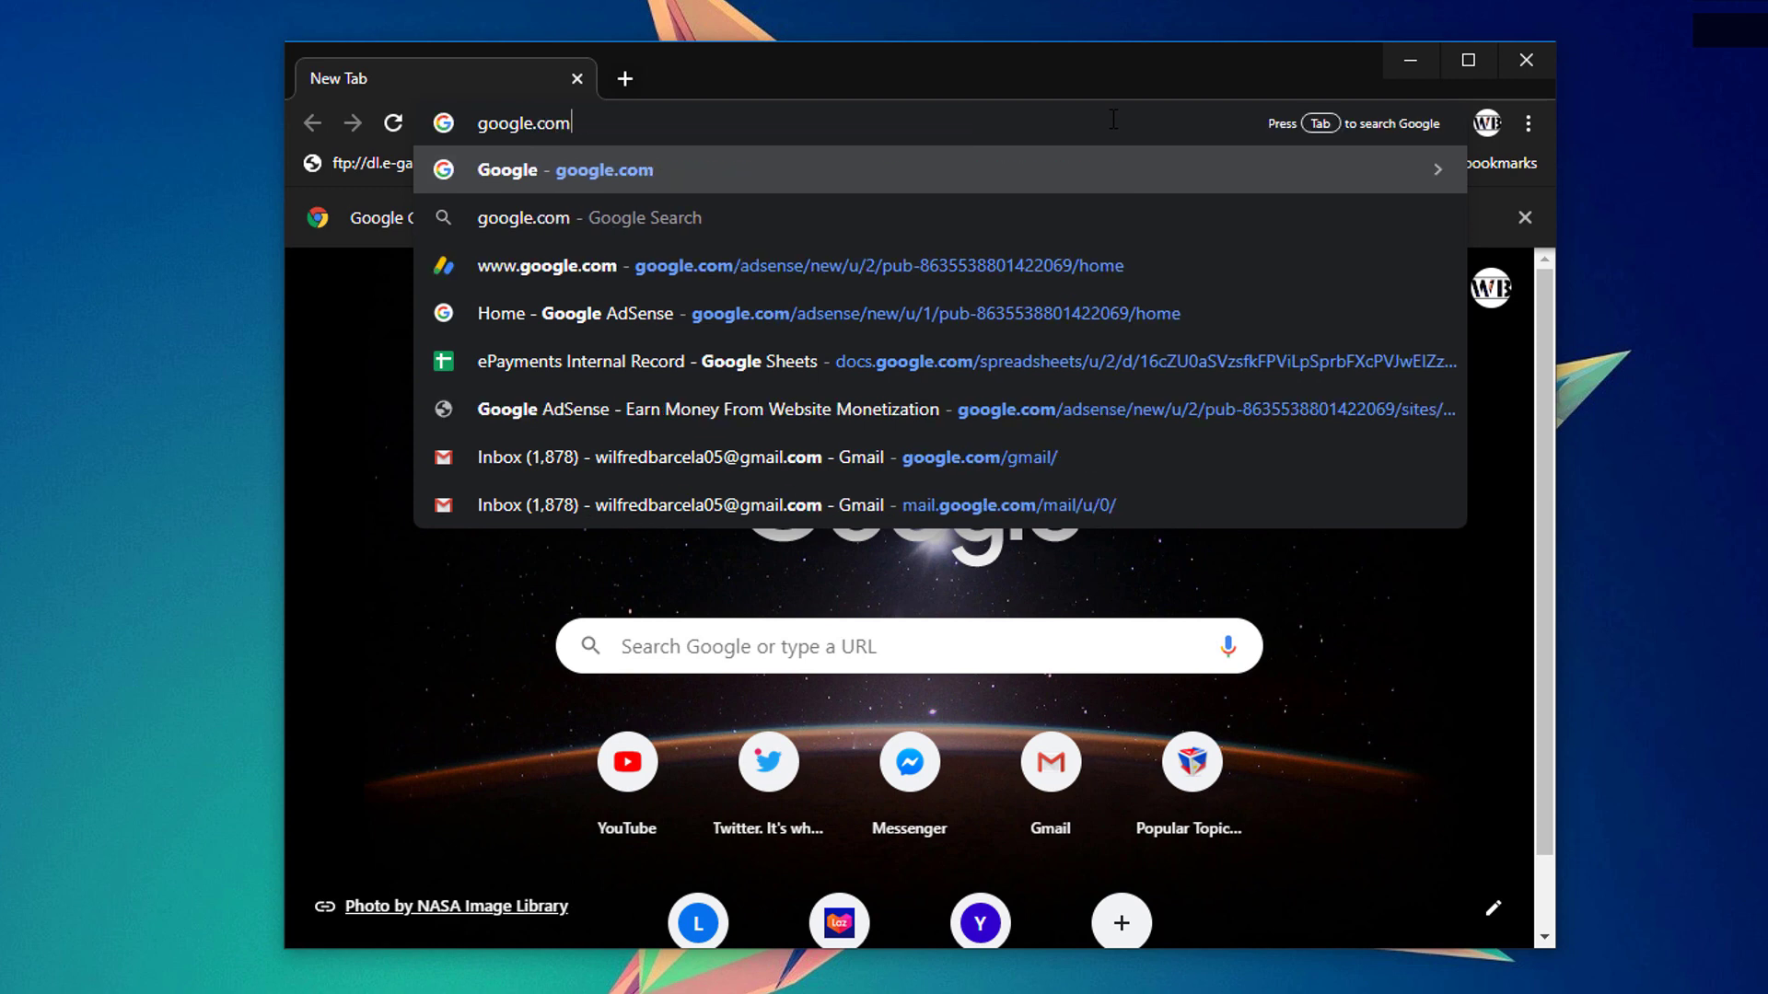
key(Return)
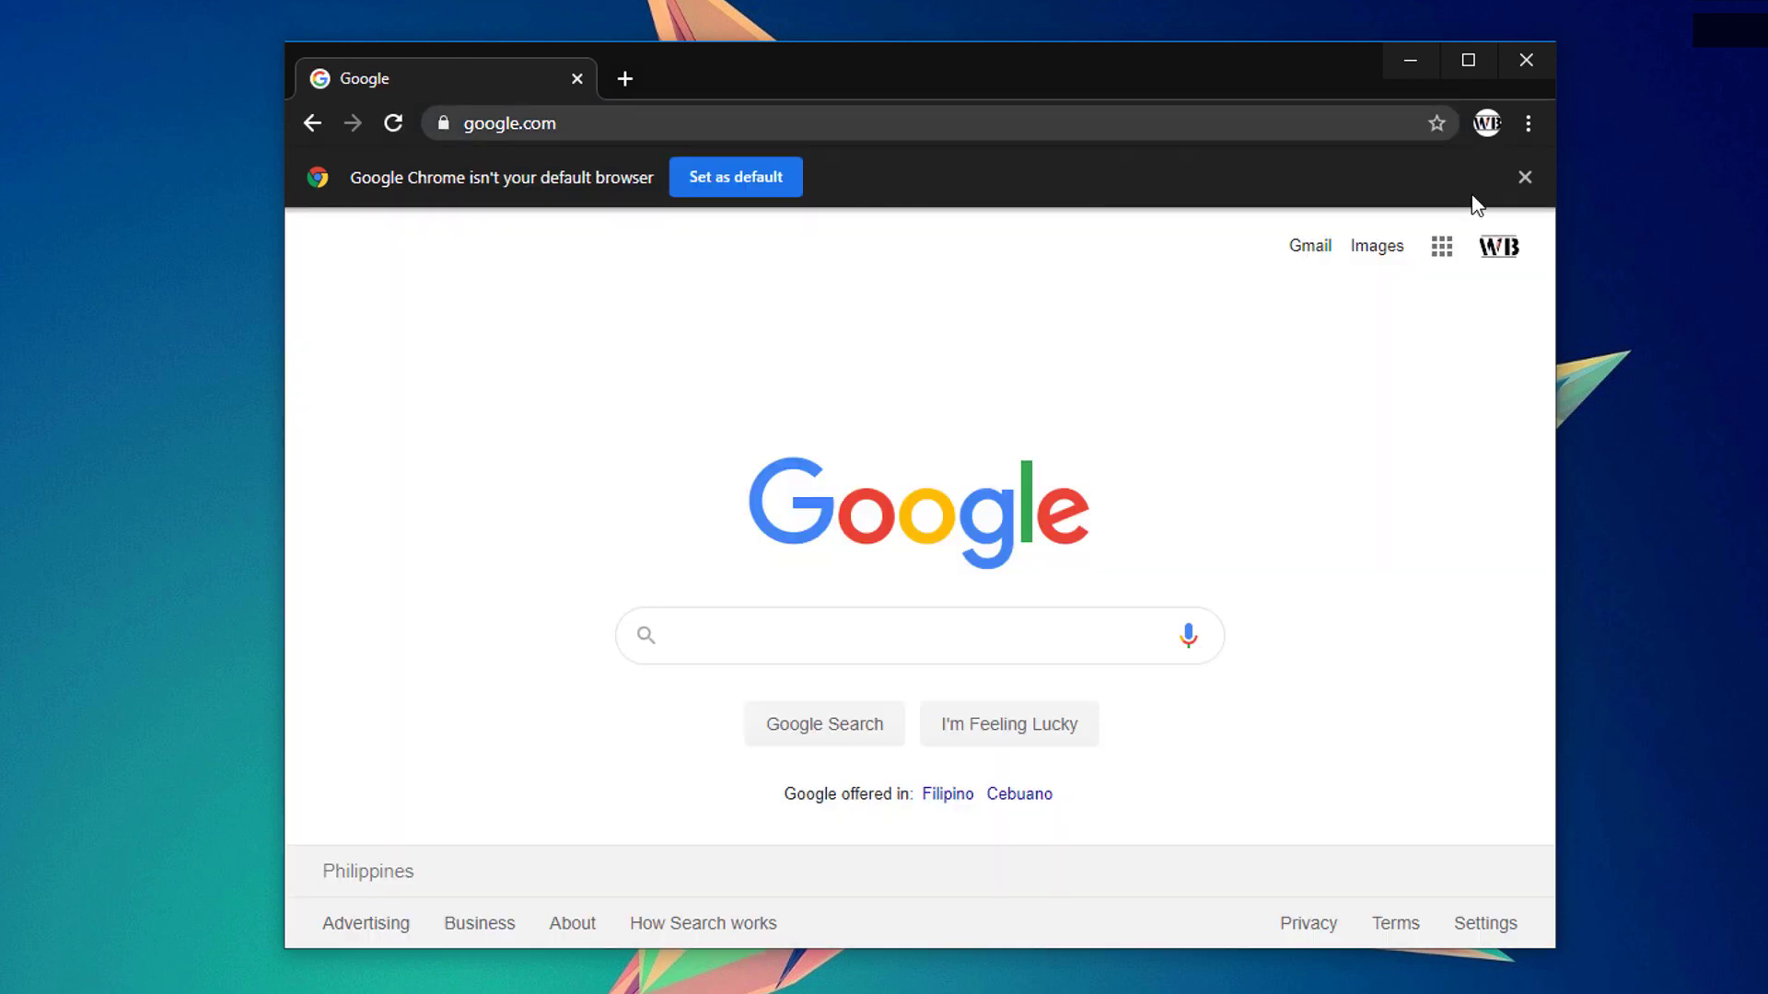
click(1527, 133)
click(1057, 249)
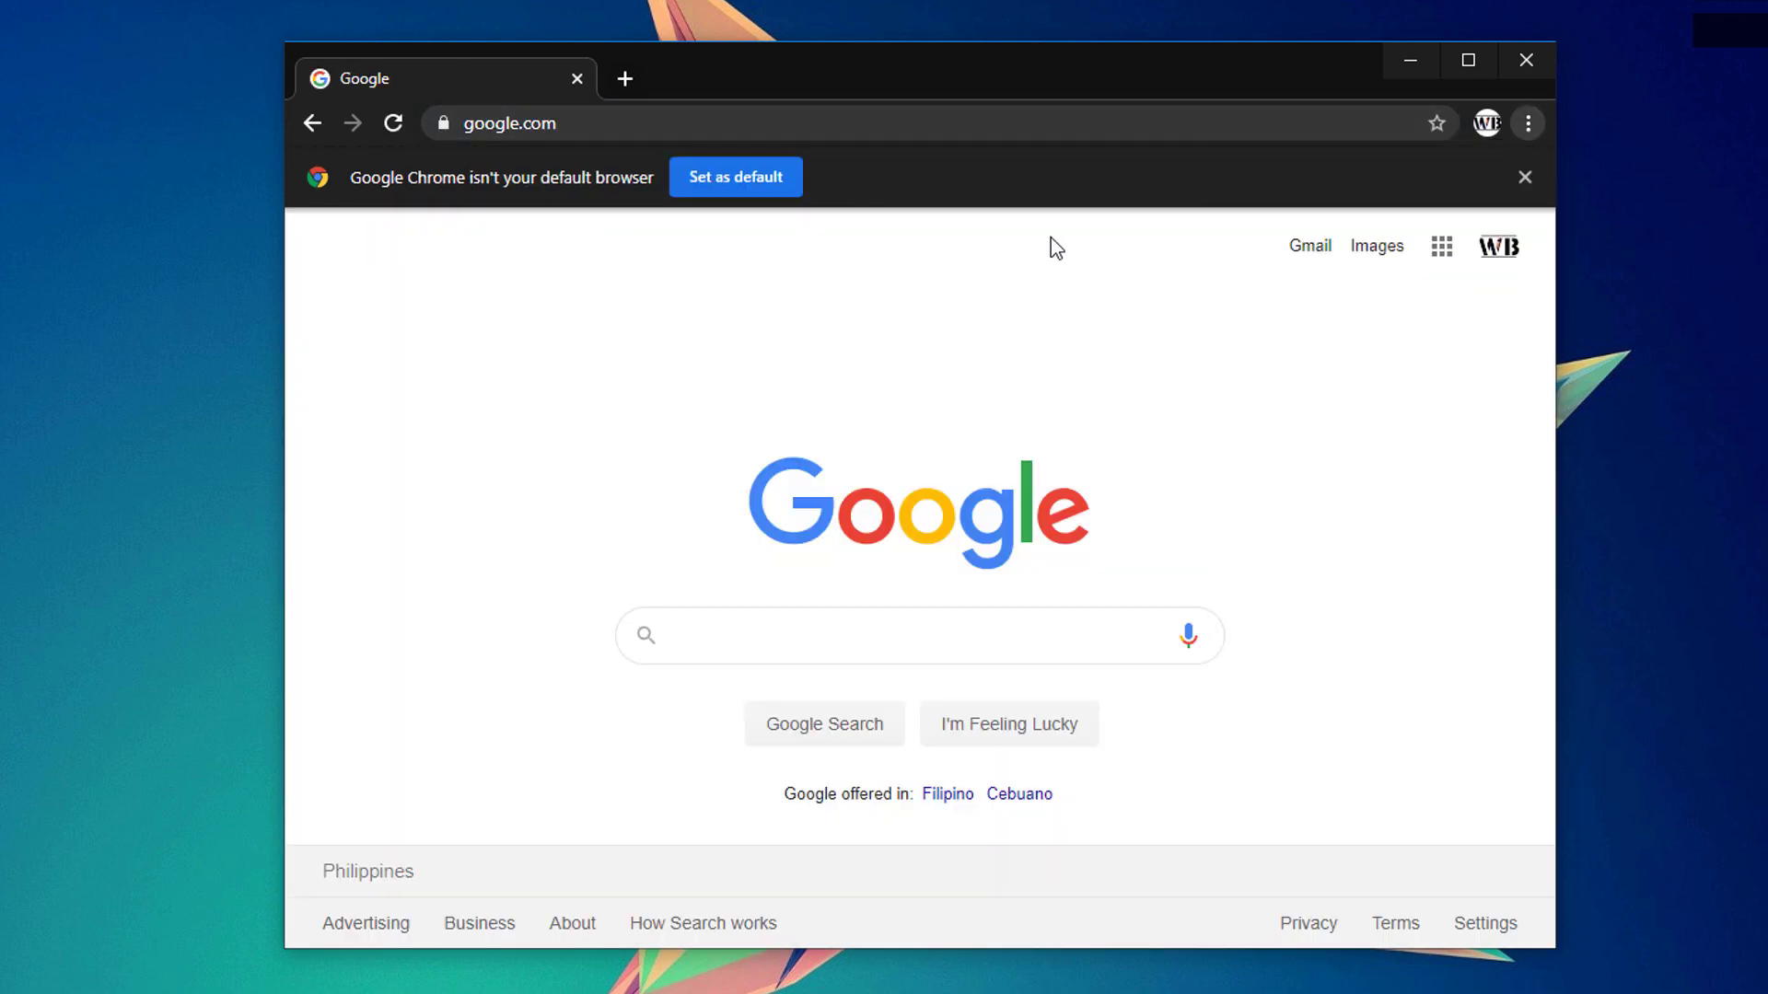
click(1528, 126)
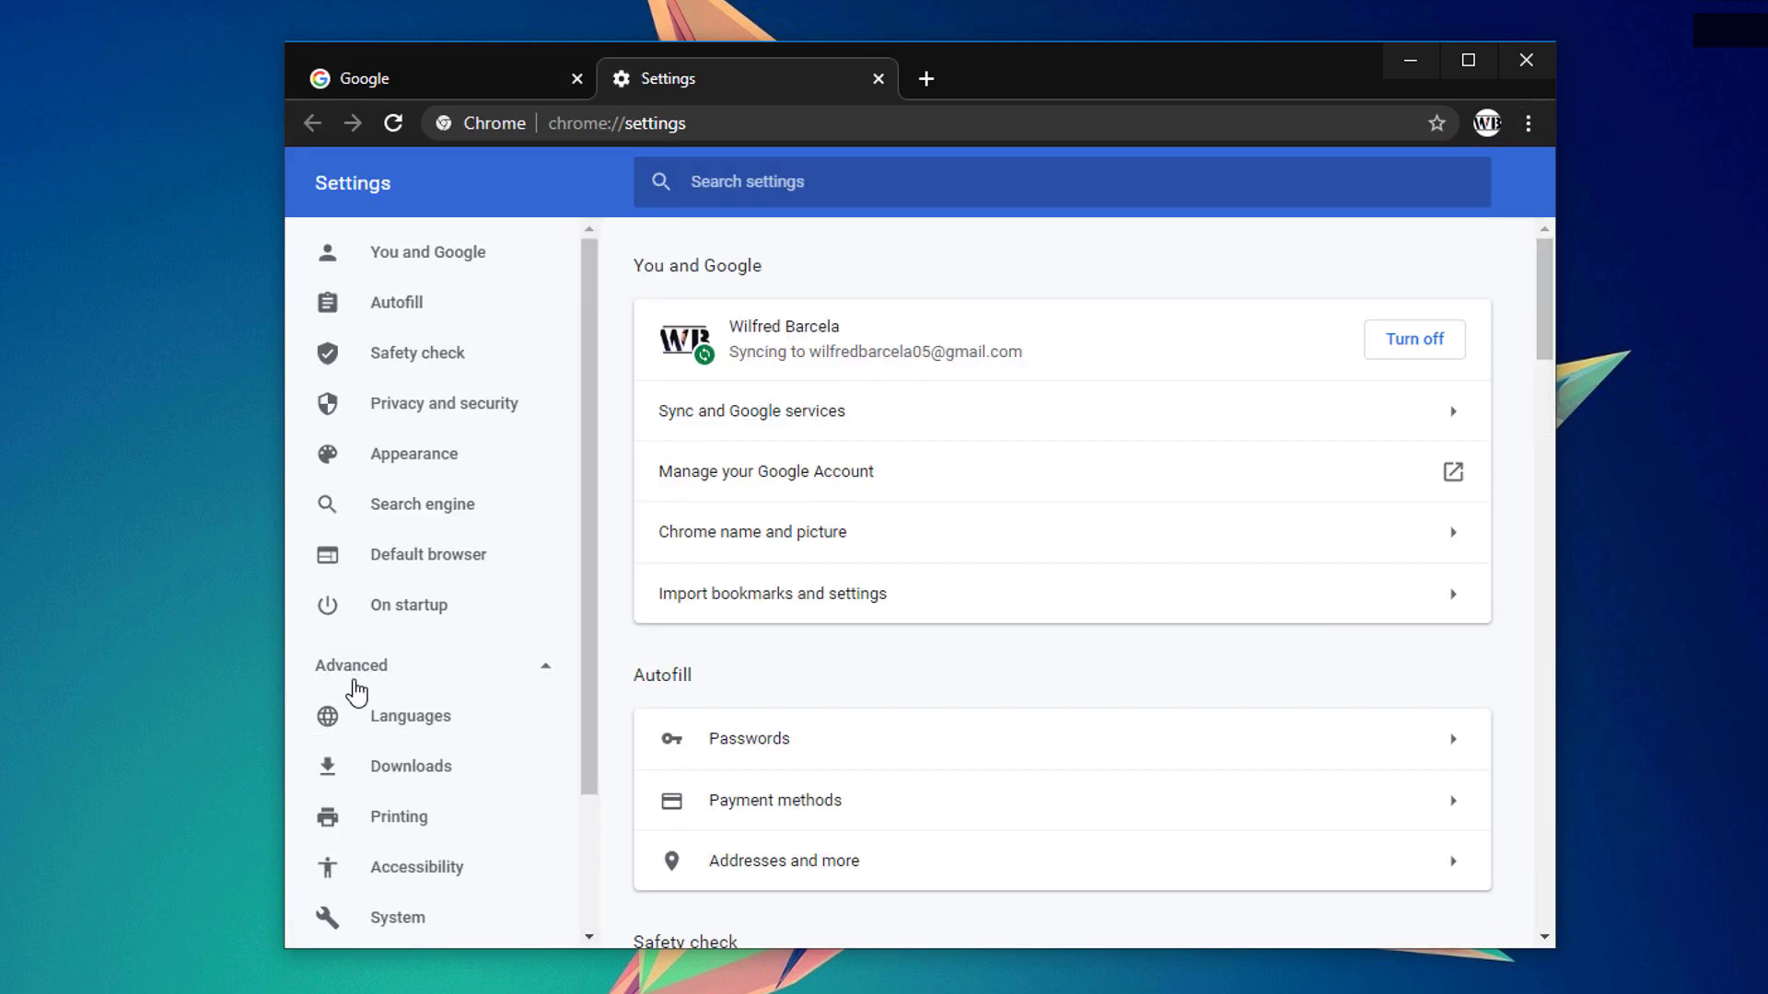
Turn off hardware acceleration in Chrome's System settings, relaunch, and close the Settings tab
scroll(356, 715, down, 2)
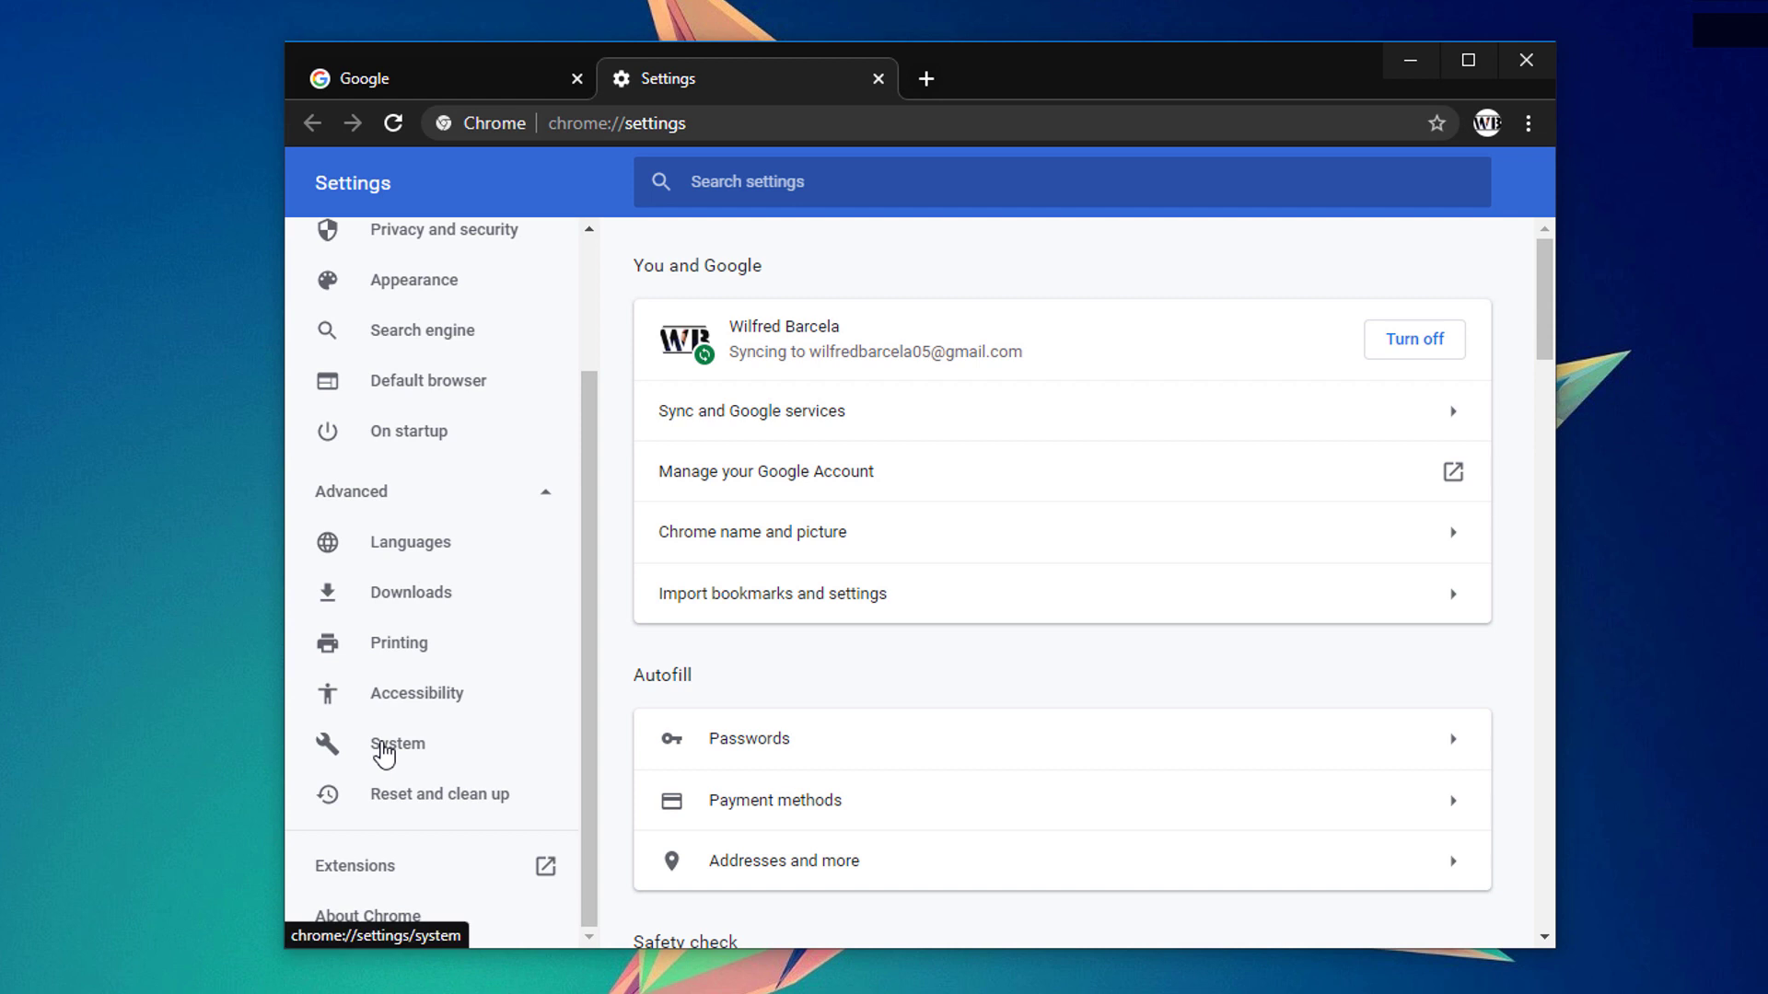
click(413, 746)
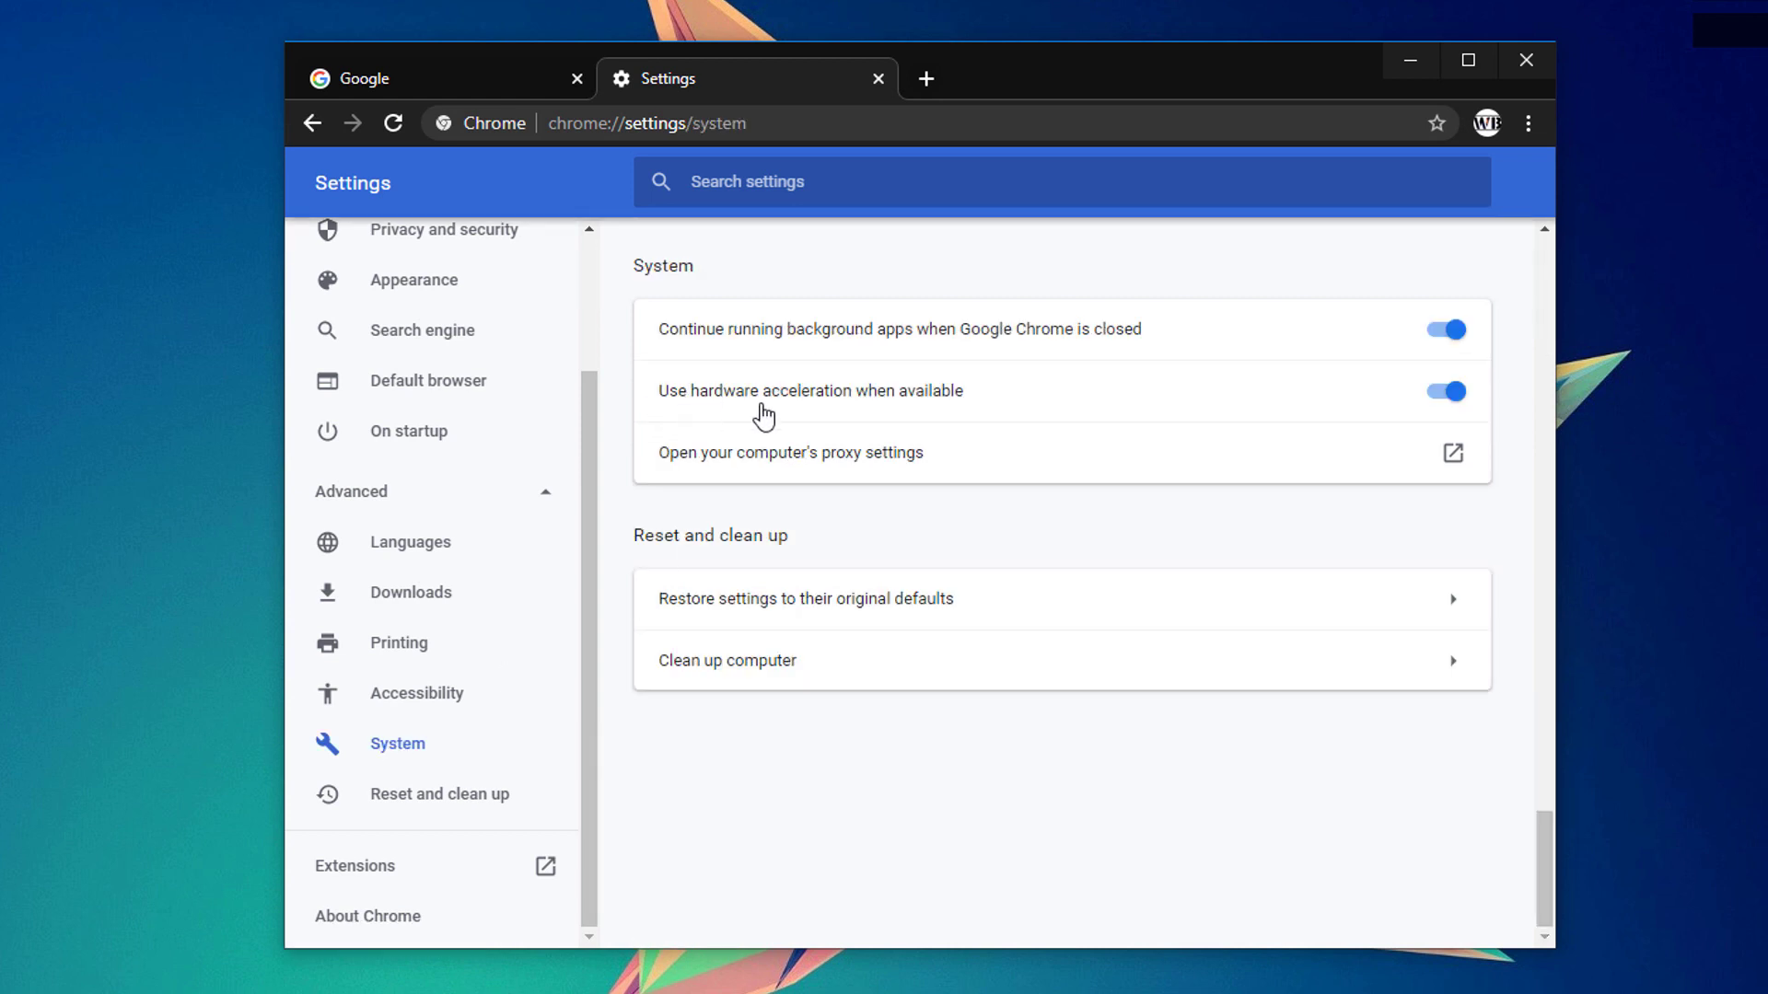
click(1450, 392)
click(1342, 396)
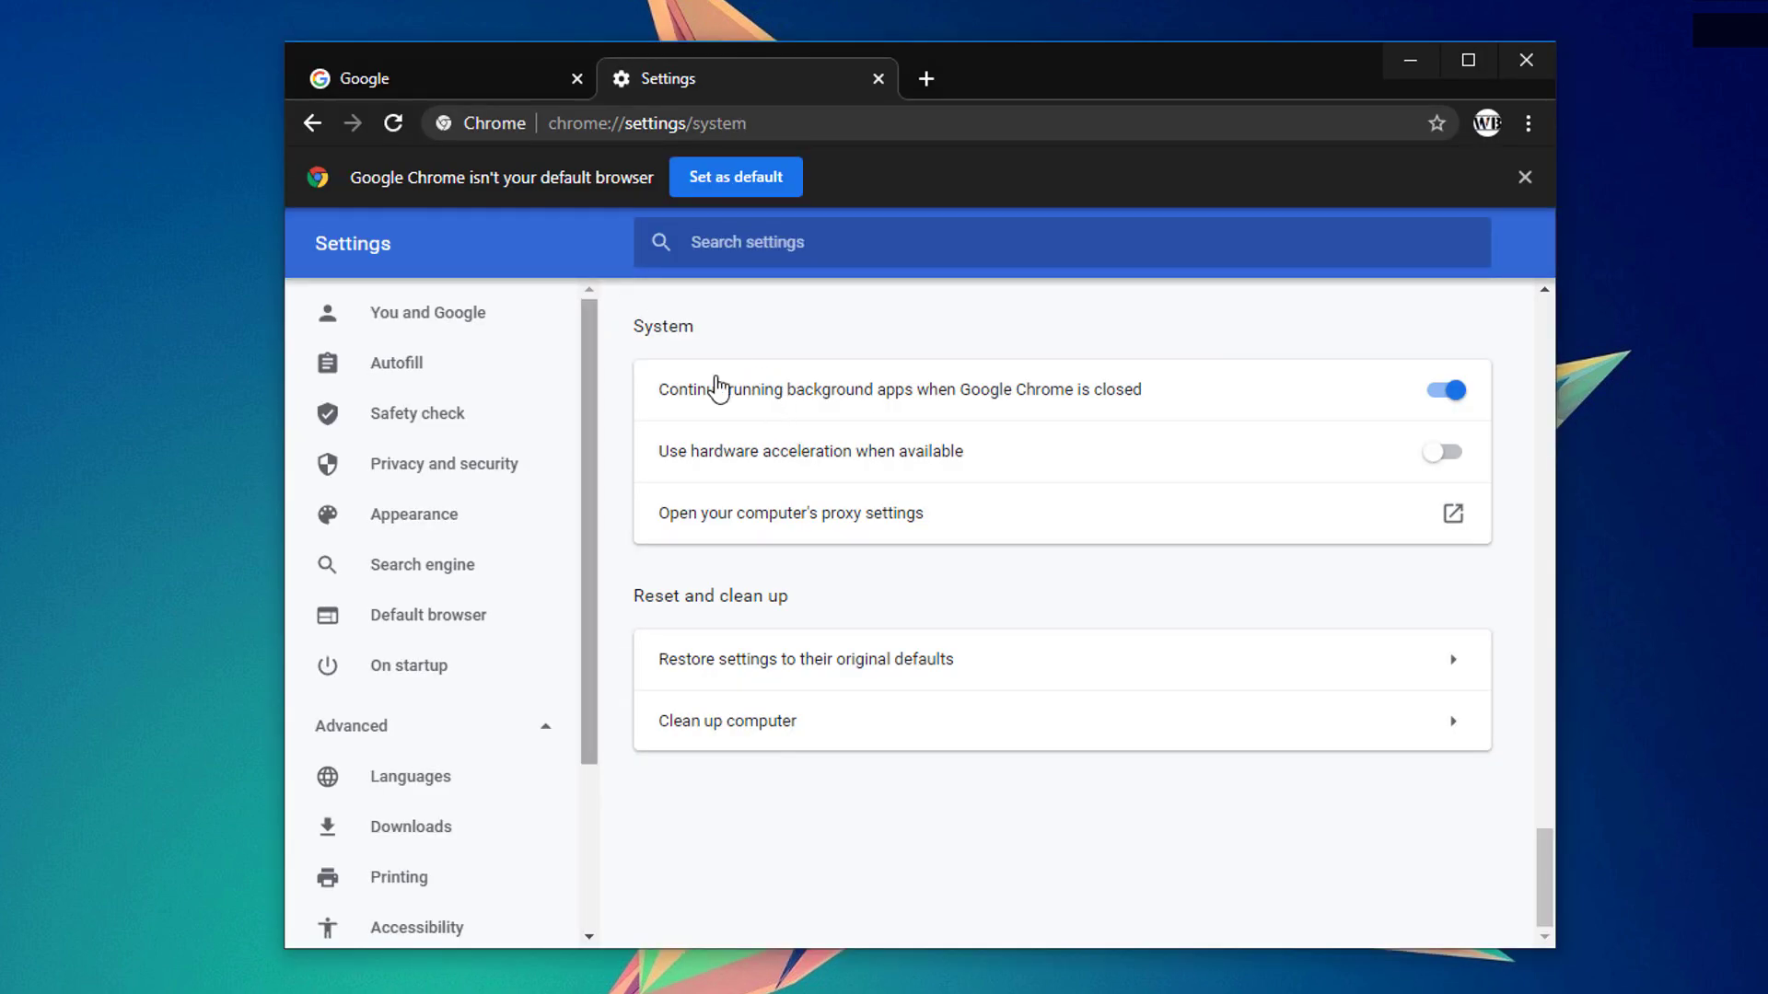
click(522, 93)
click(699, 80)
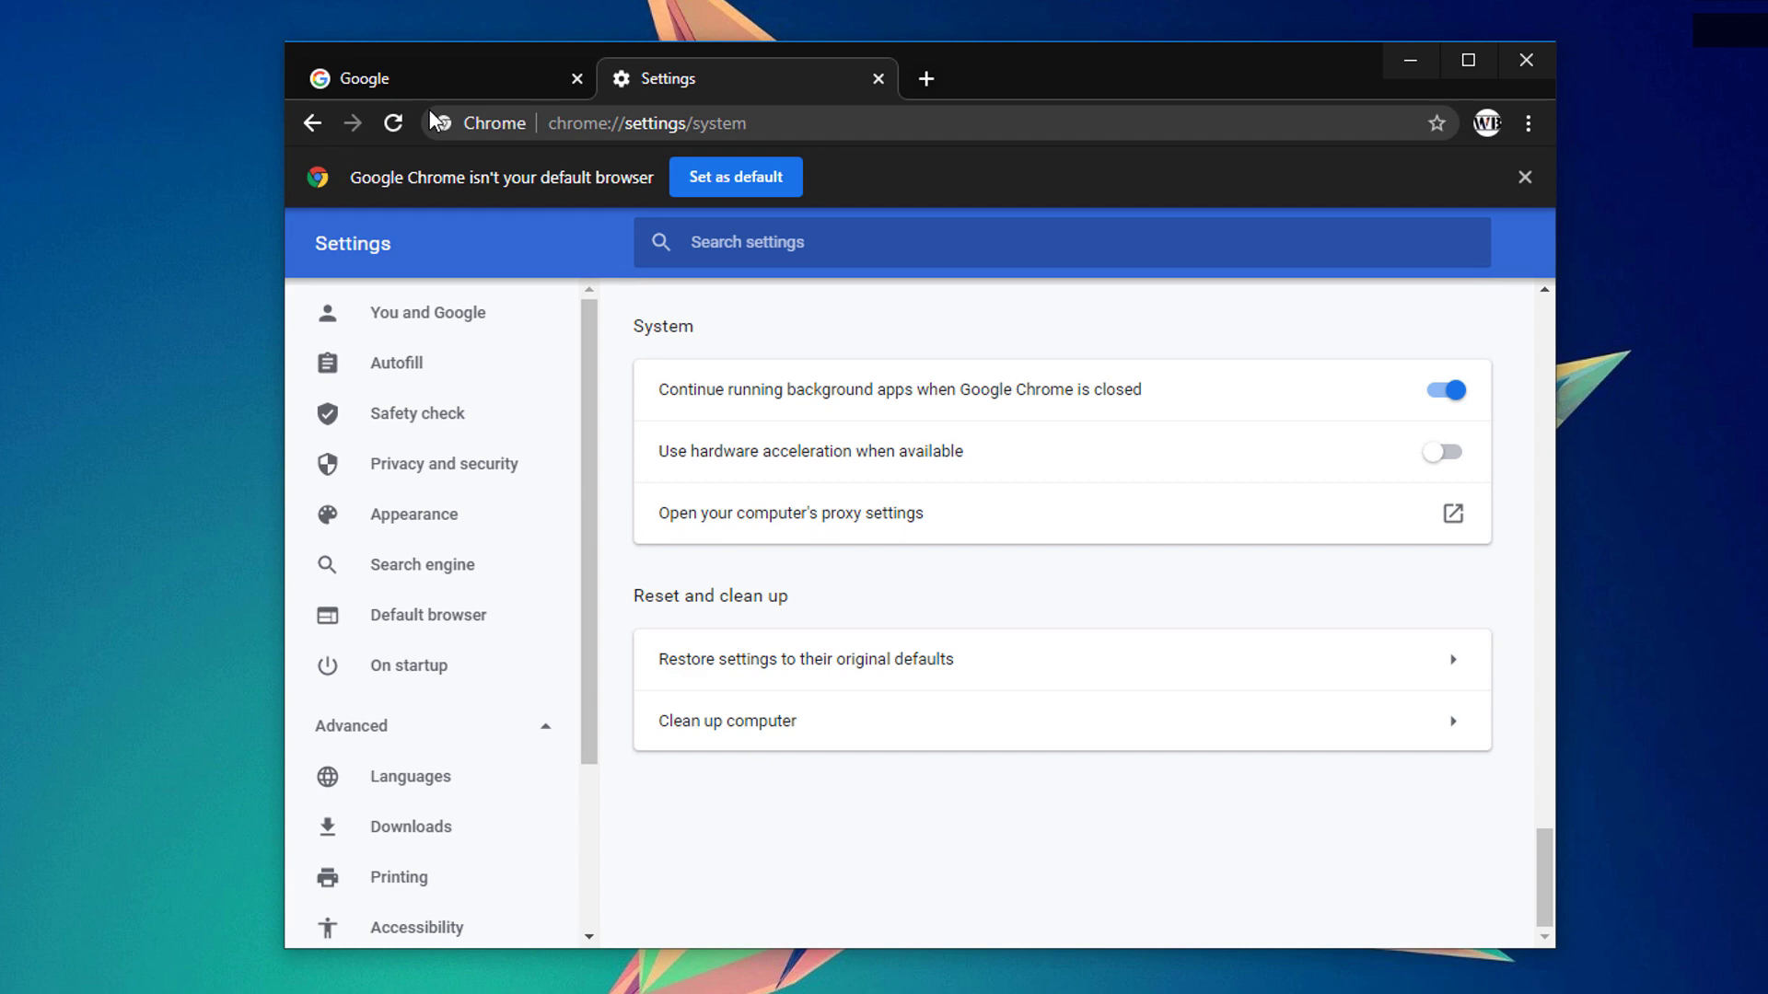
click(391, 77)
click(692, 90)
key(ctrl+w)
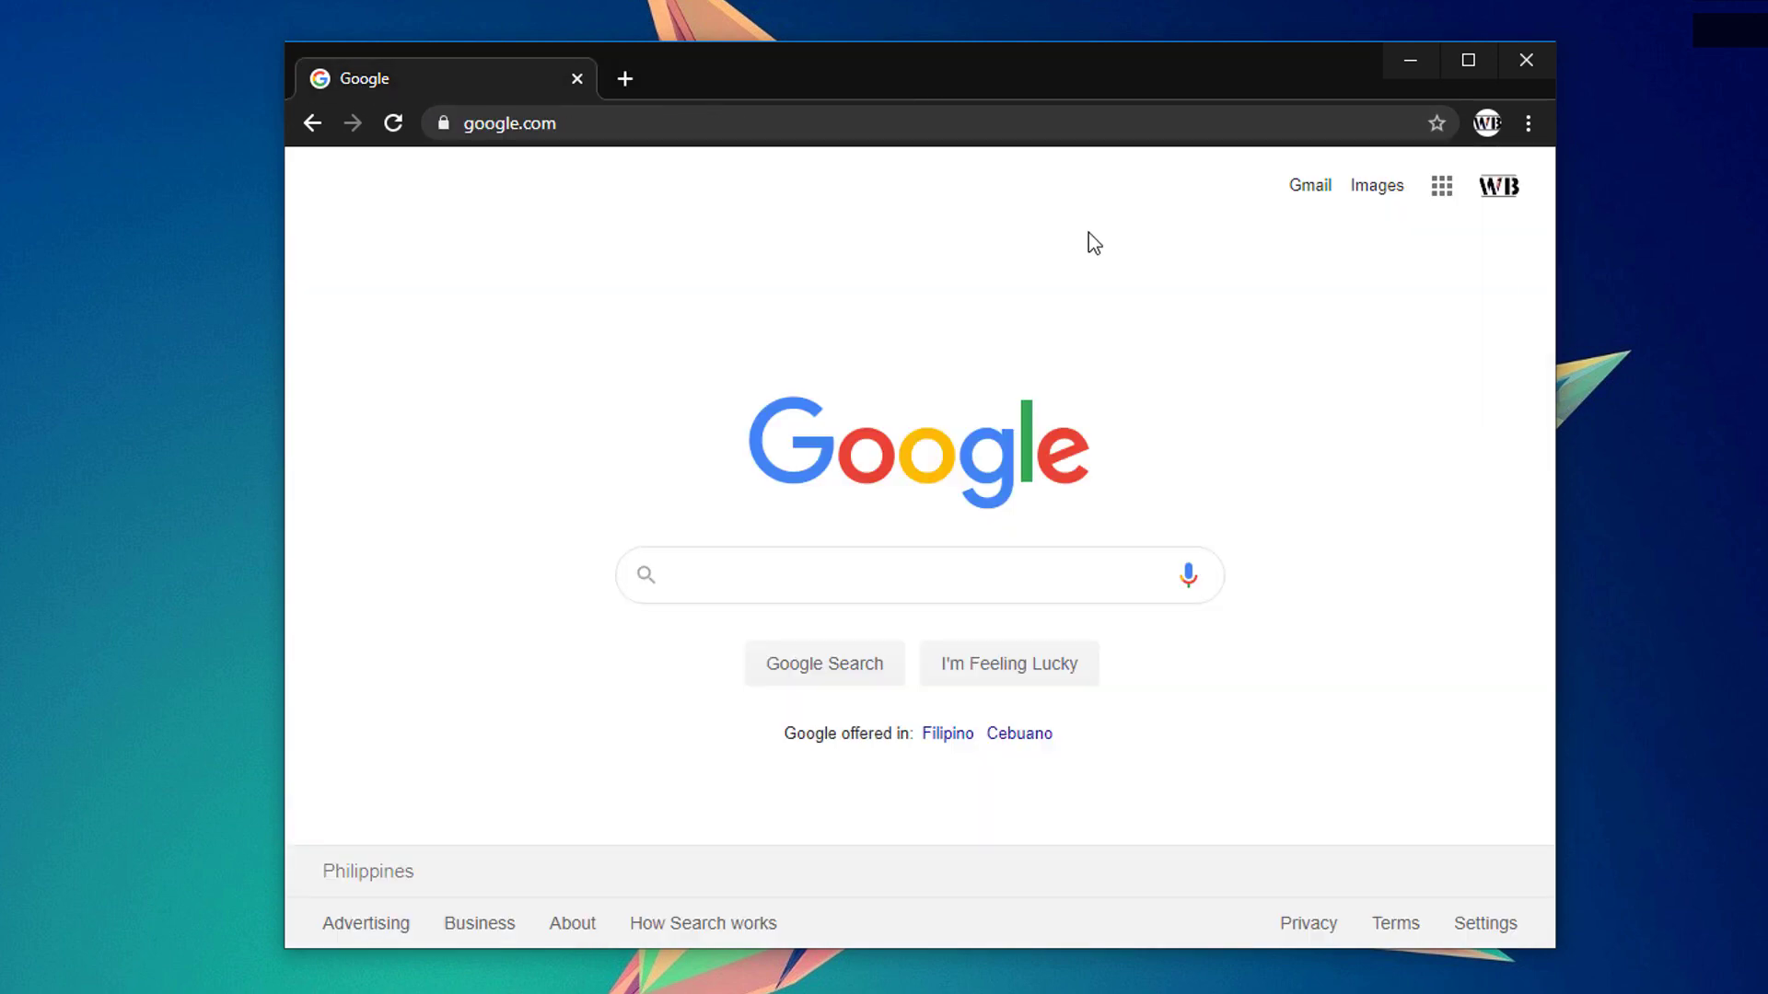
Return to Chrome's System settings and open the computer's proxy settings
click(1531, 122)
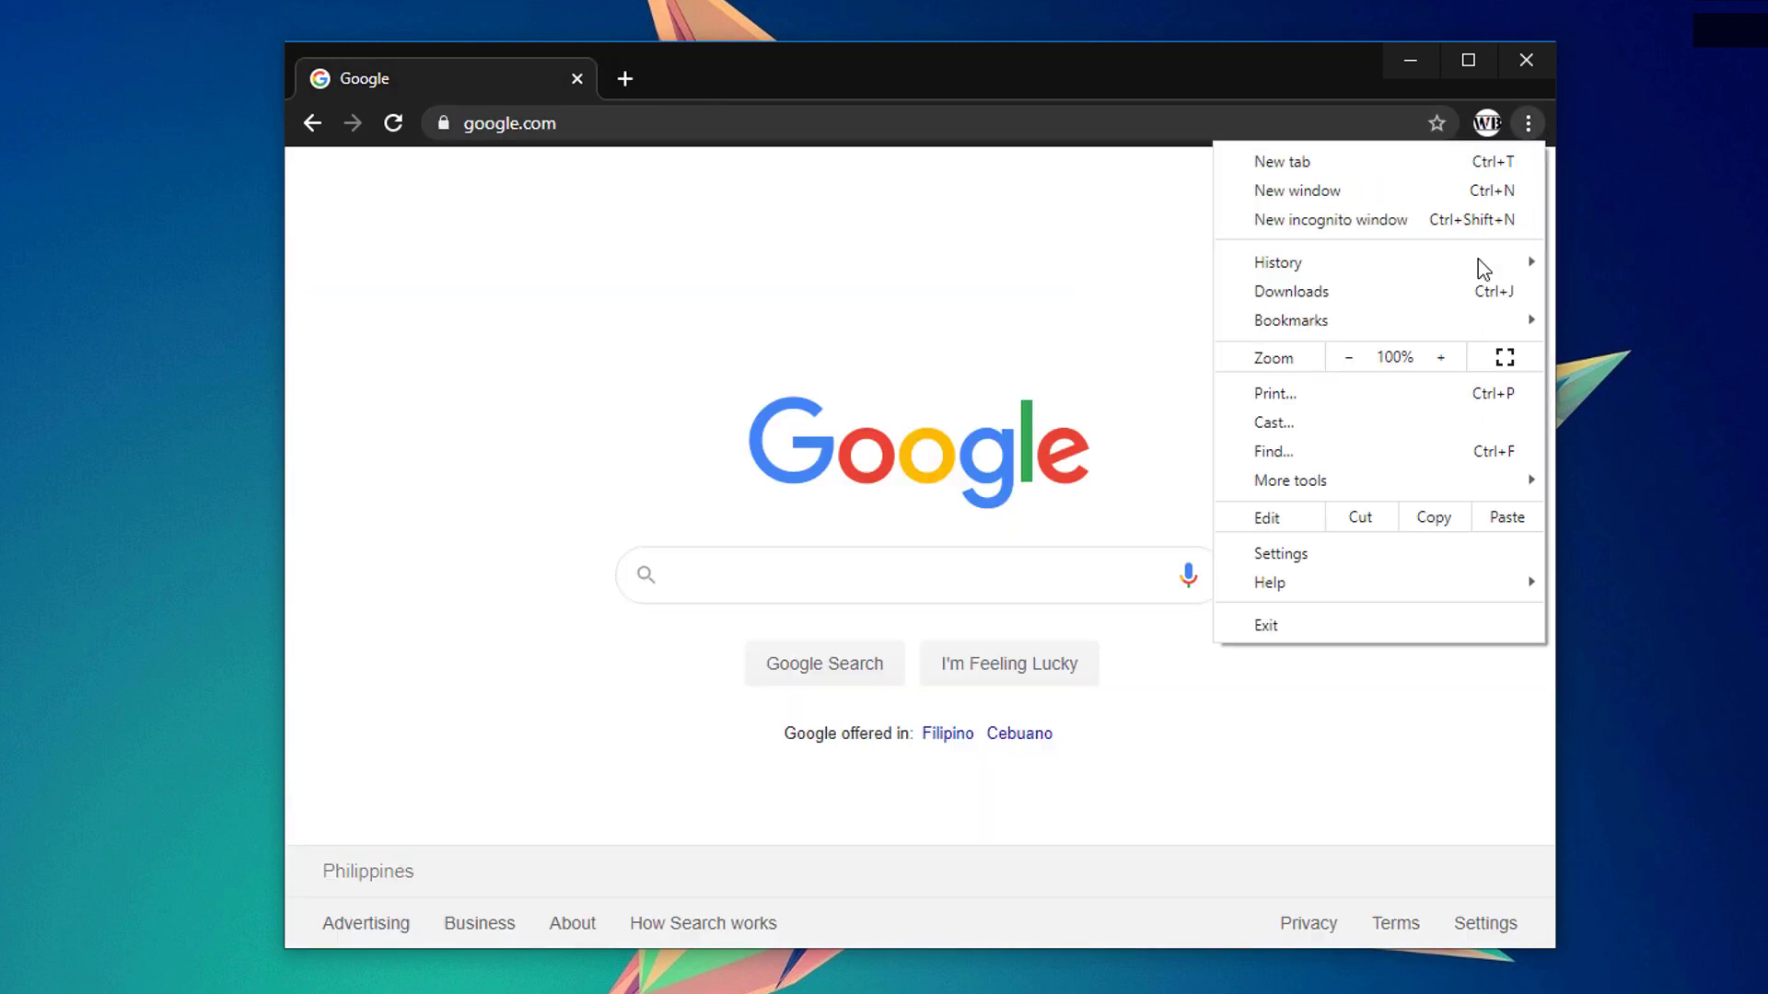
click(1322, 553)
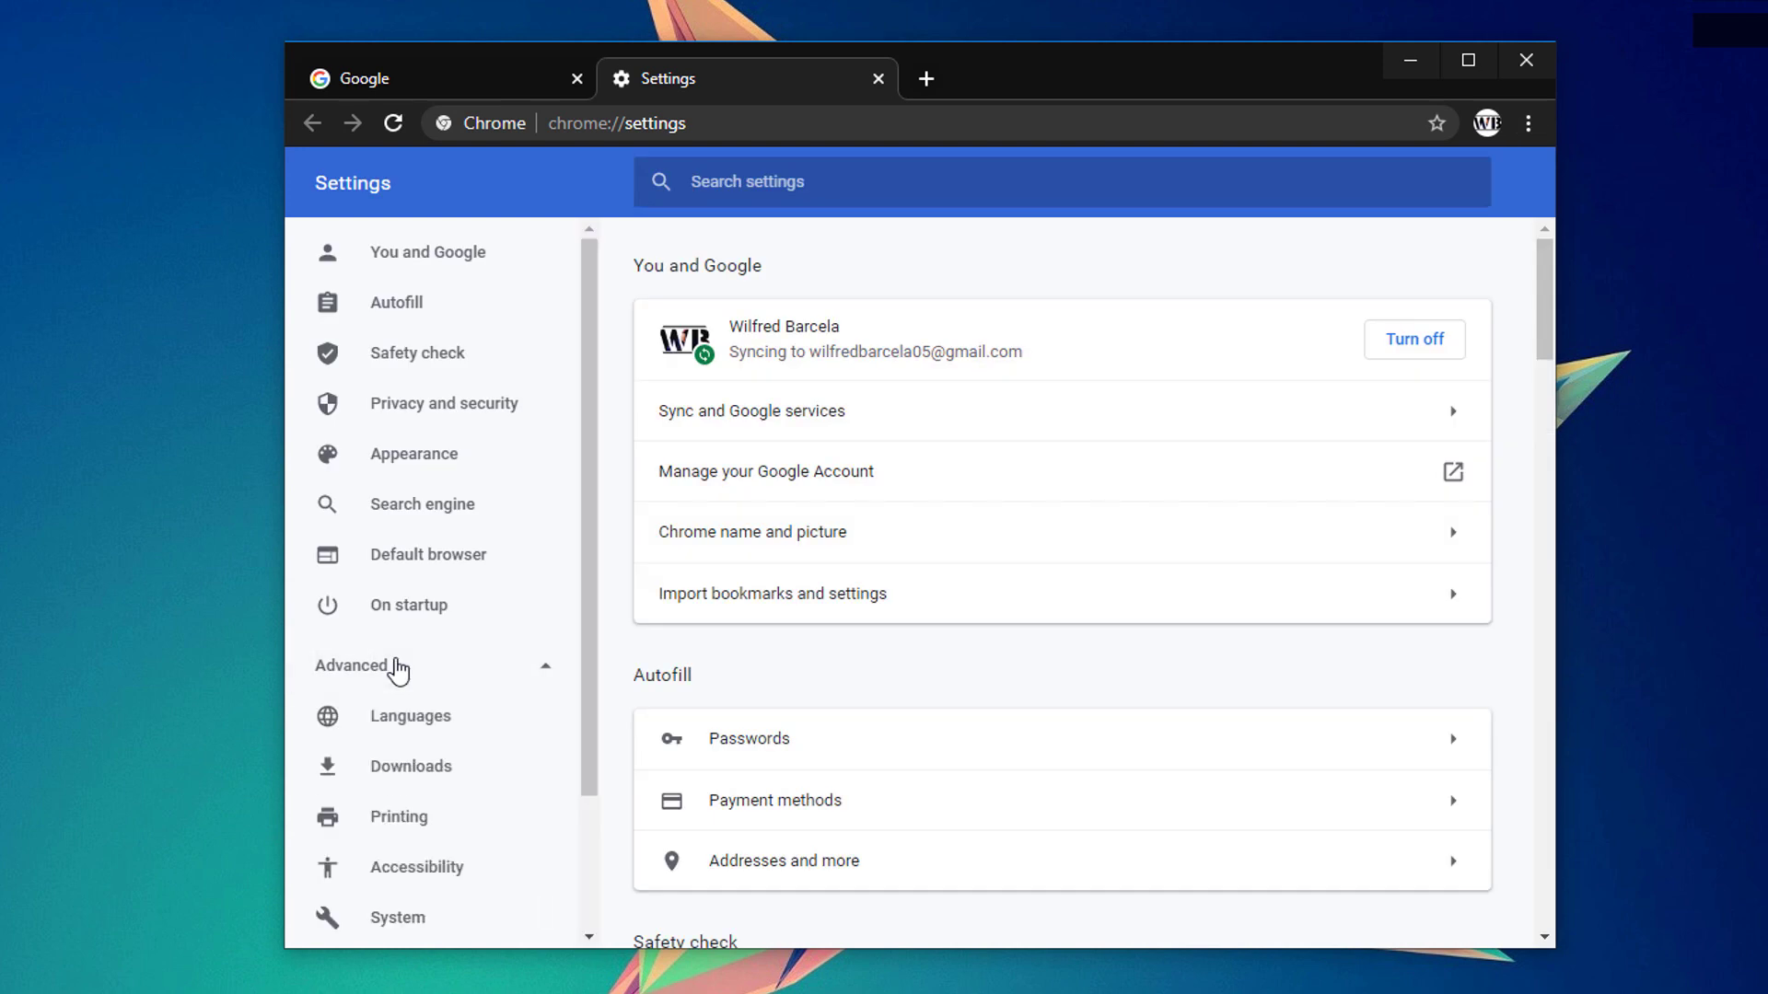
scroll(395, 666, down, 2)
click(375, 748)
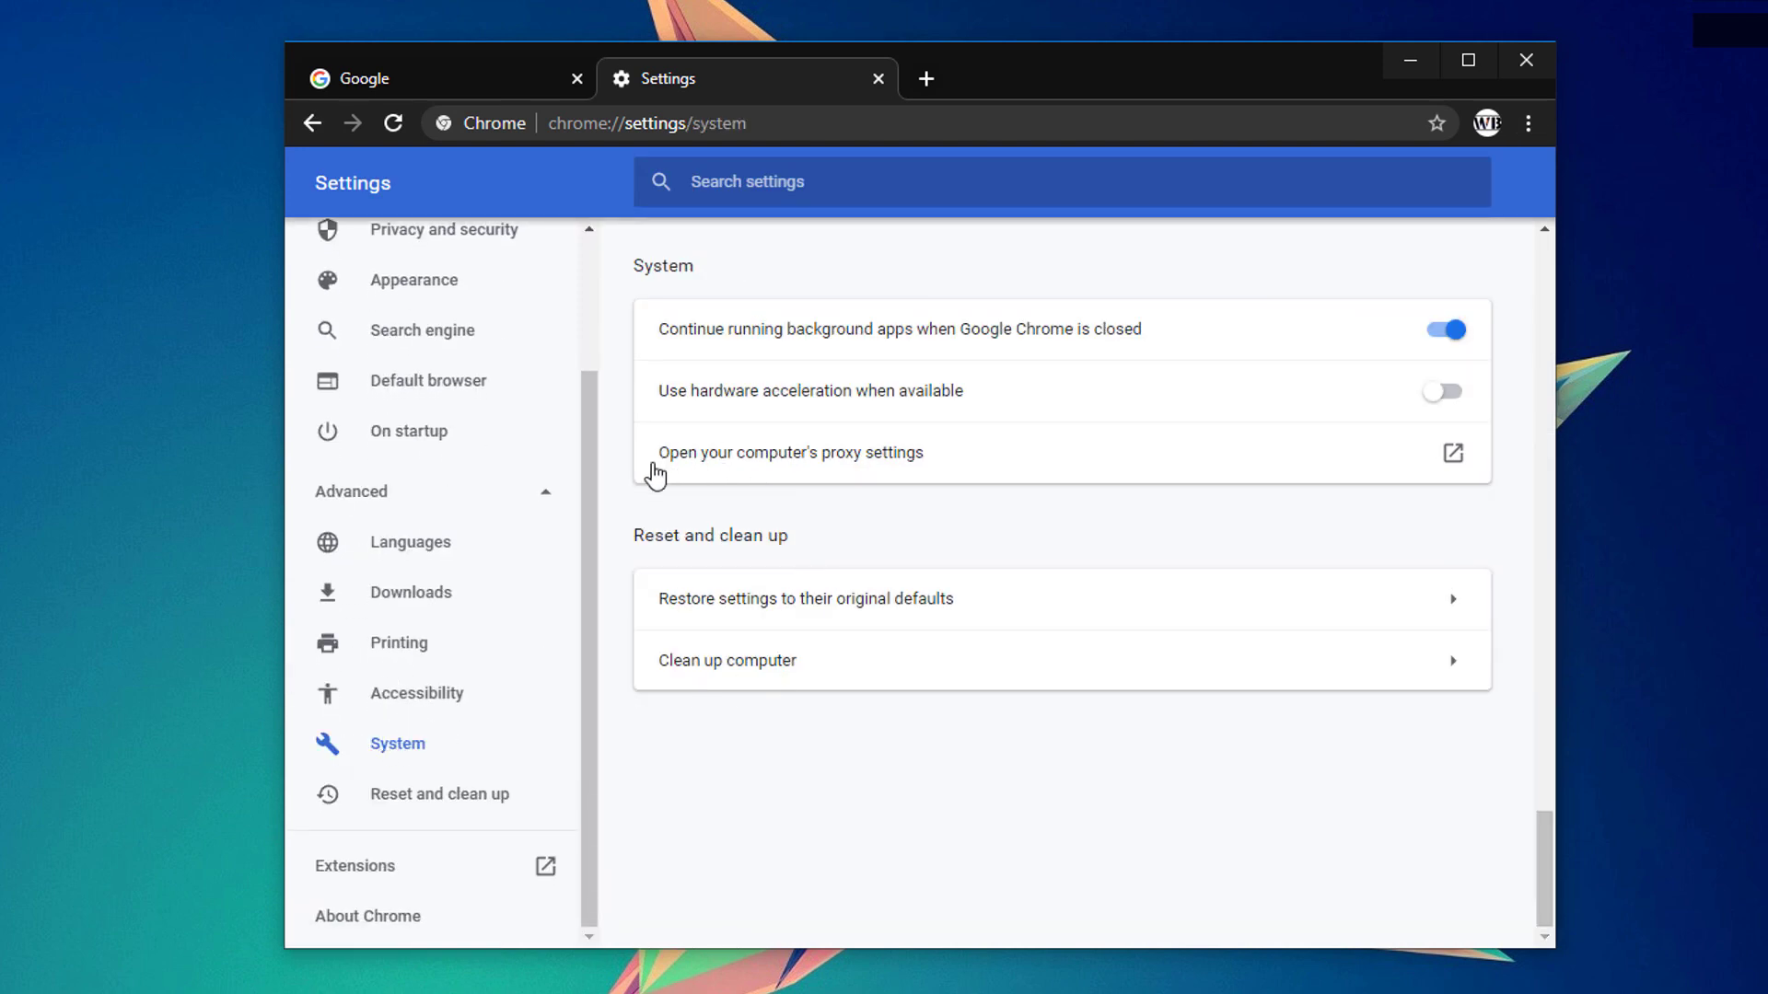
click(1027, 453)
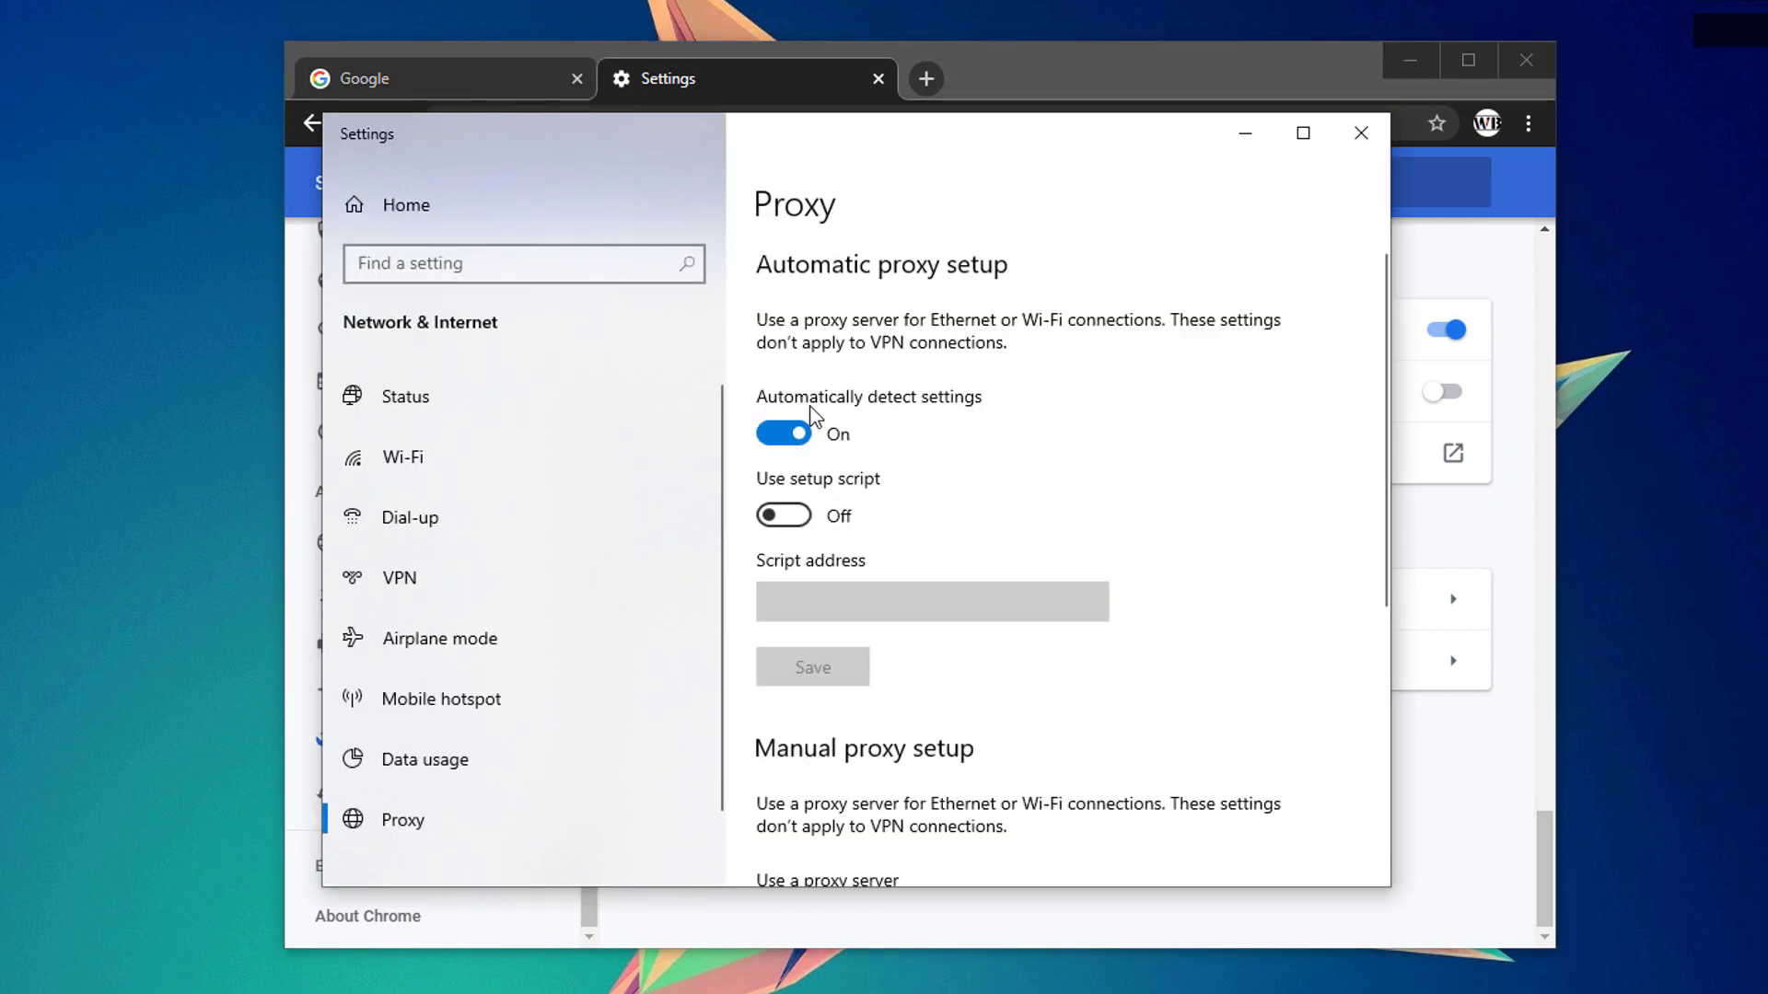
Confirm 'Use a proxy server' is Off on the Proxy page, then close Settings and Chrome
scroll(838, 452, down, 5)
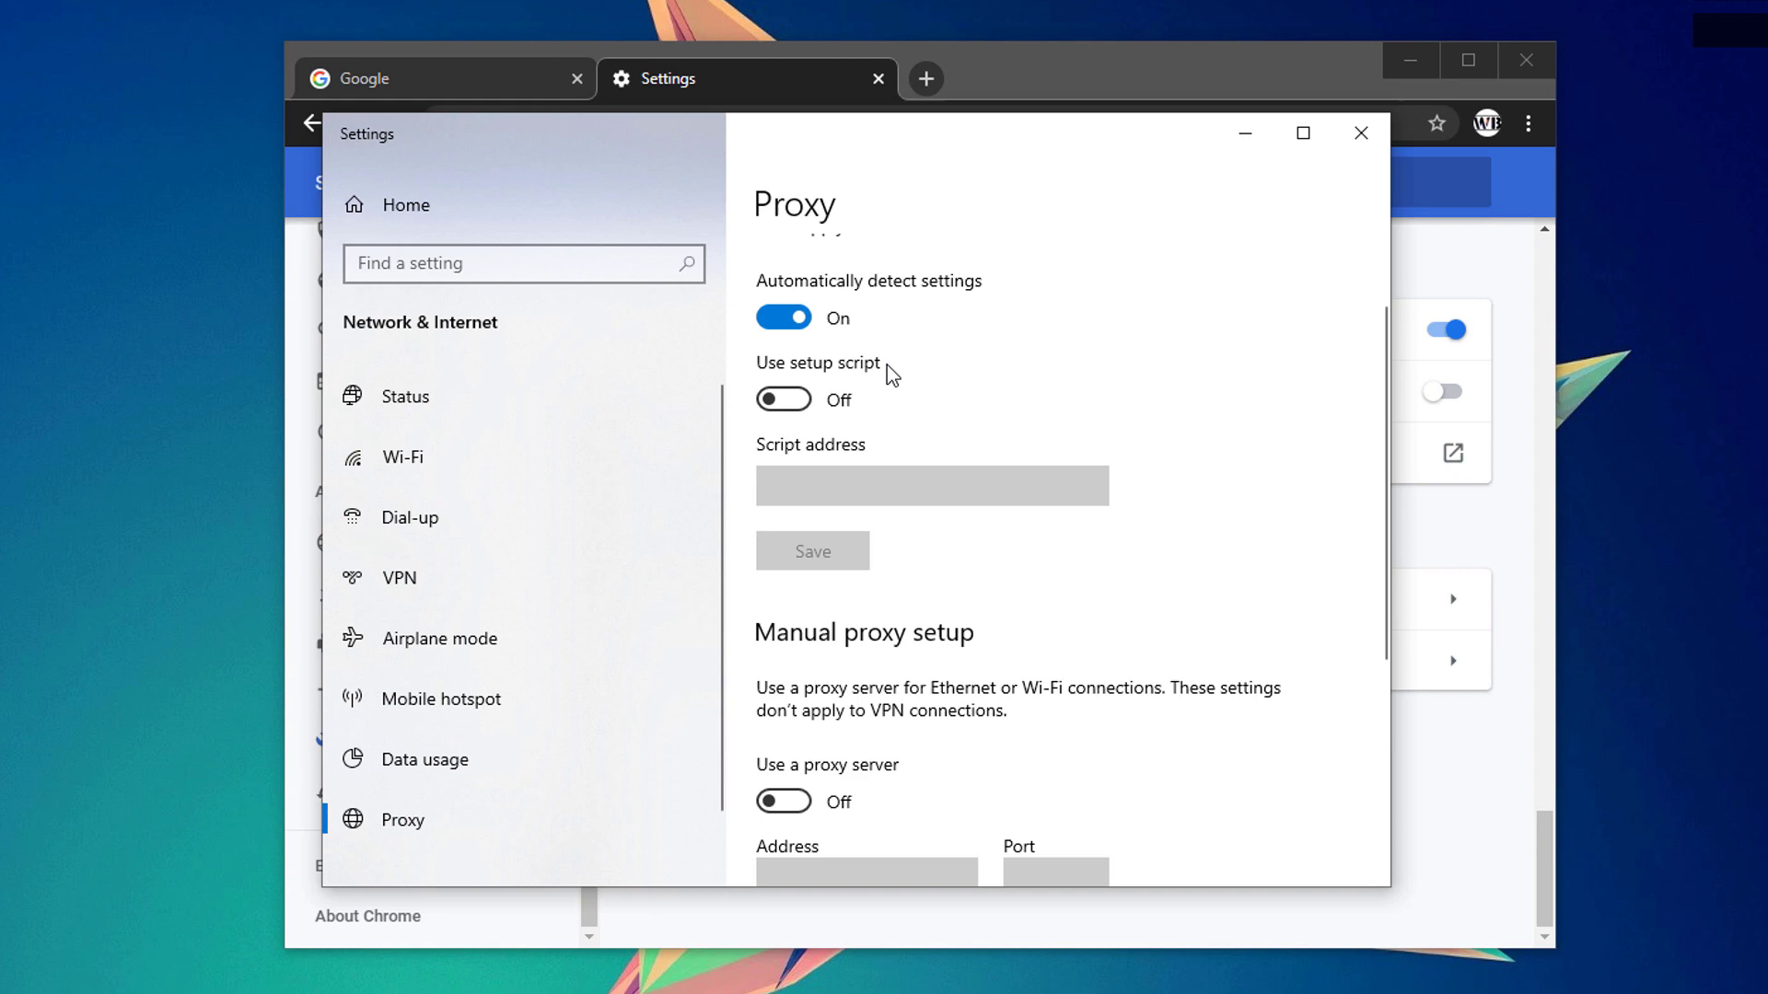
scroll(921, 445, up, 1)
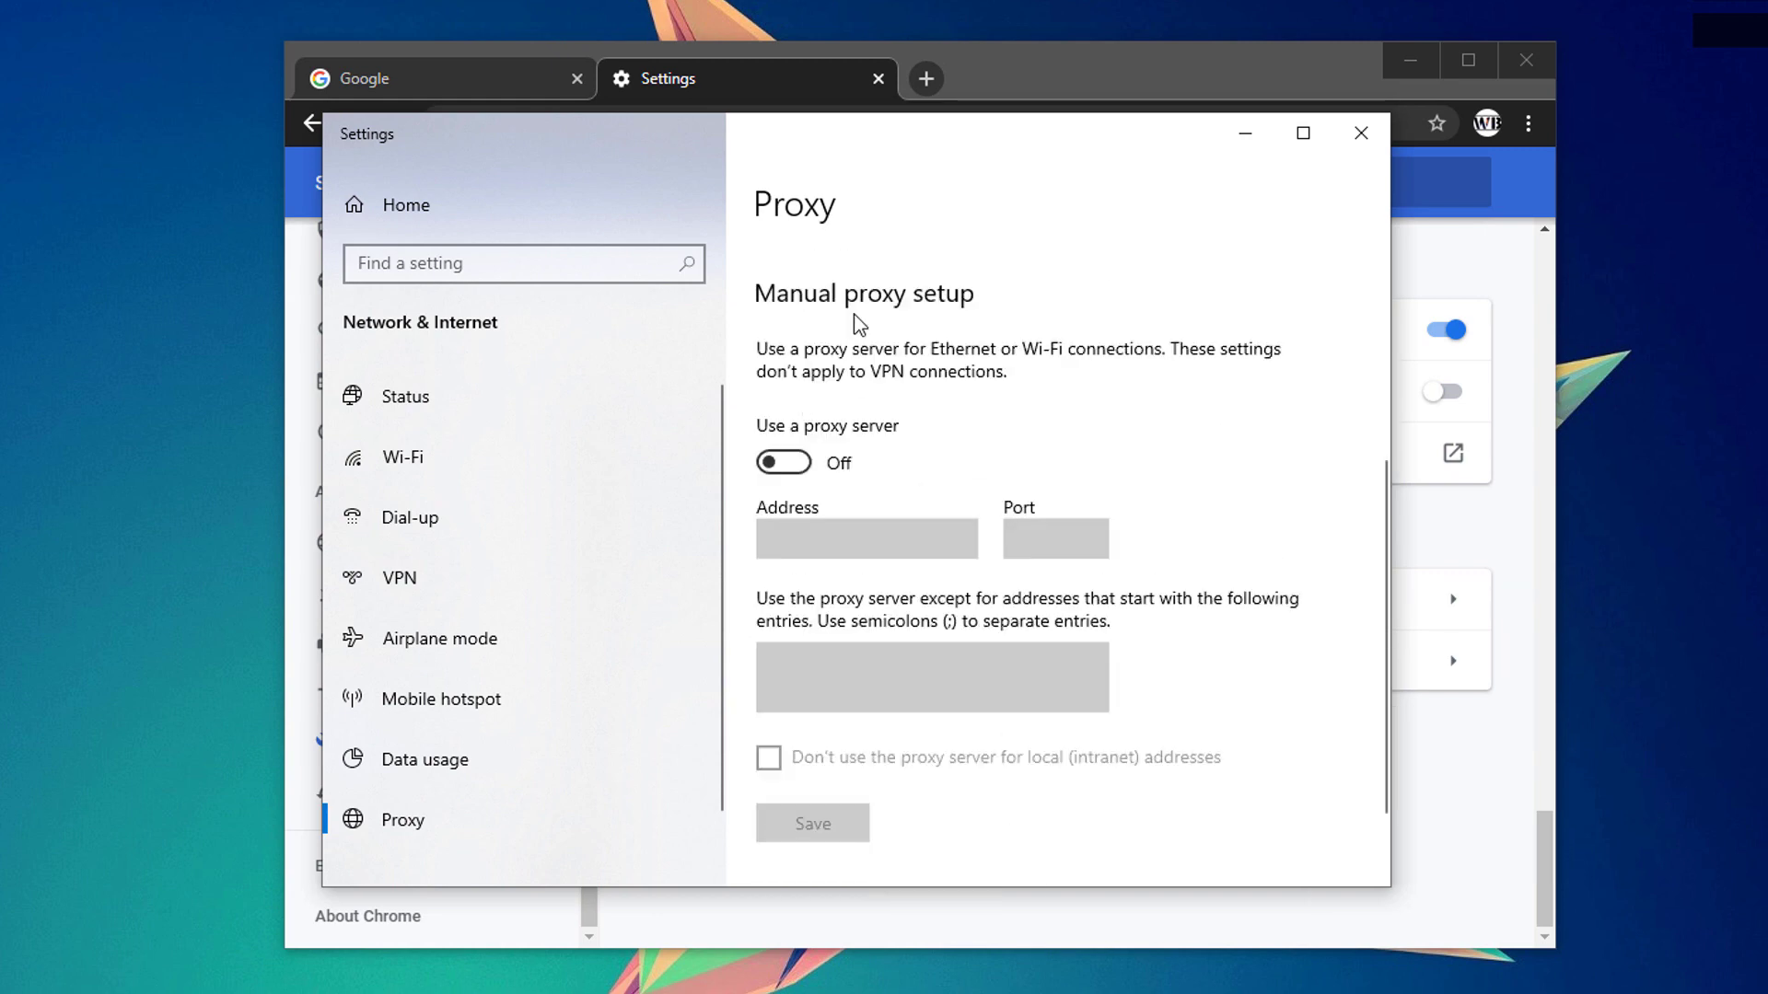
scroll(792, 469, down, 2)
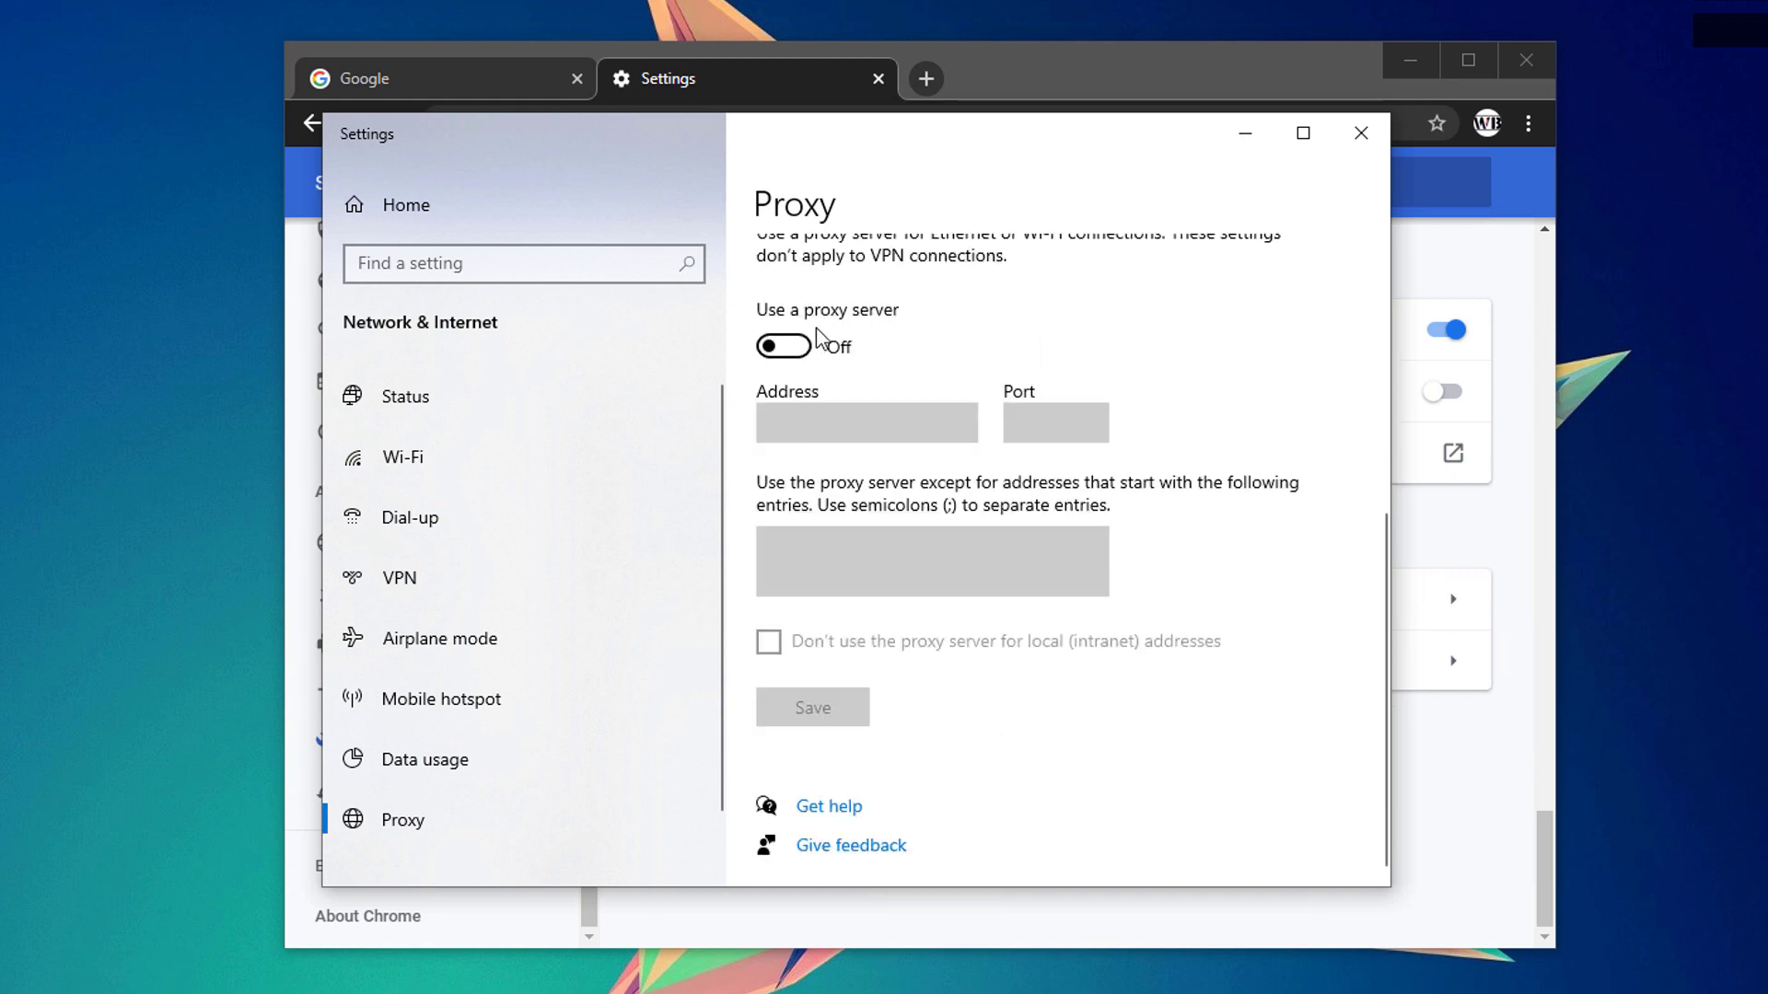
scroll(829, 350, up, 5)
scroll(850, 543, down, 3)
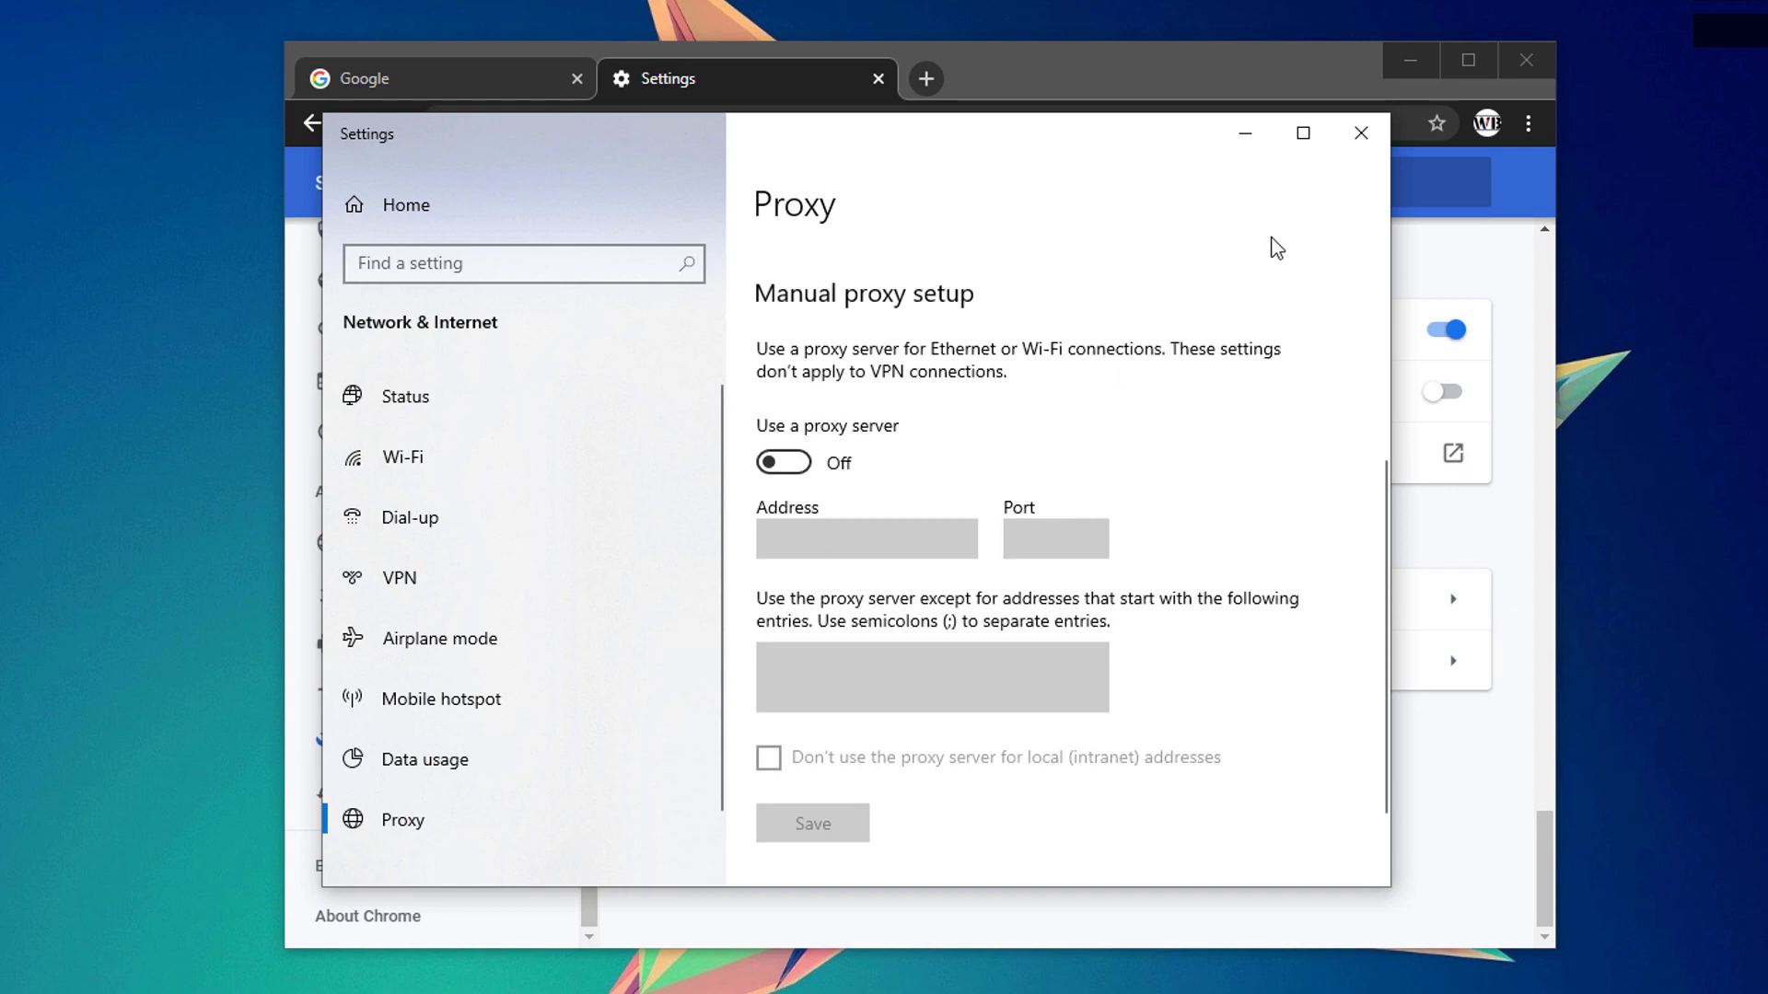
click(1361, 134)
click(1538, 57)
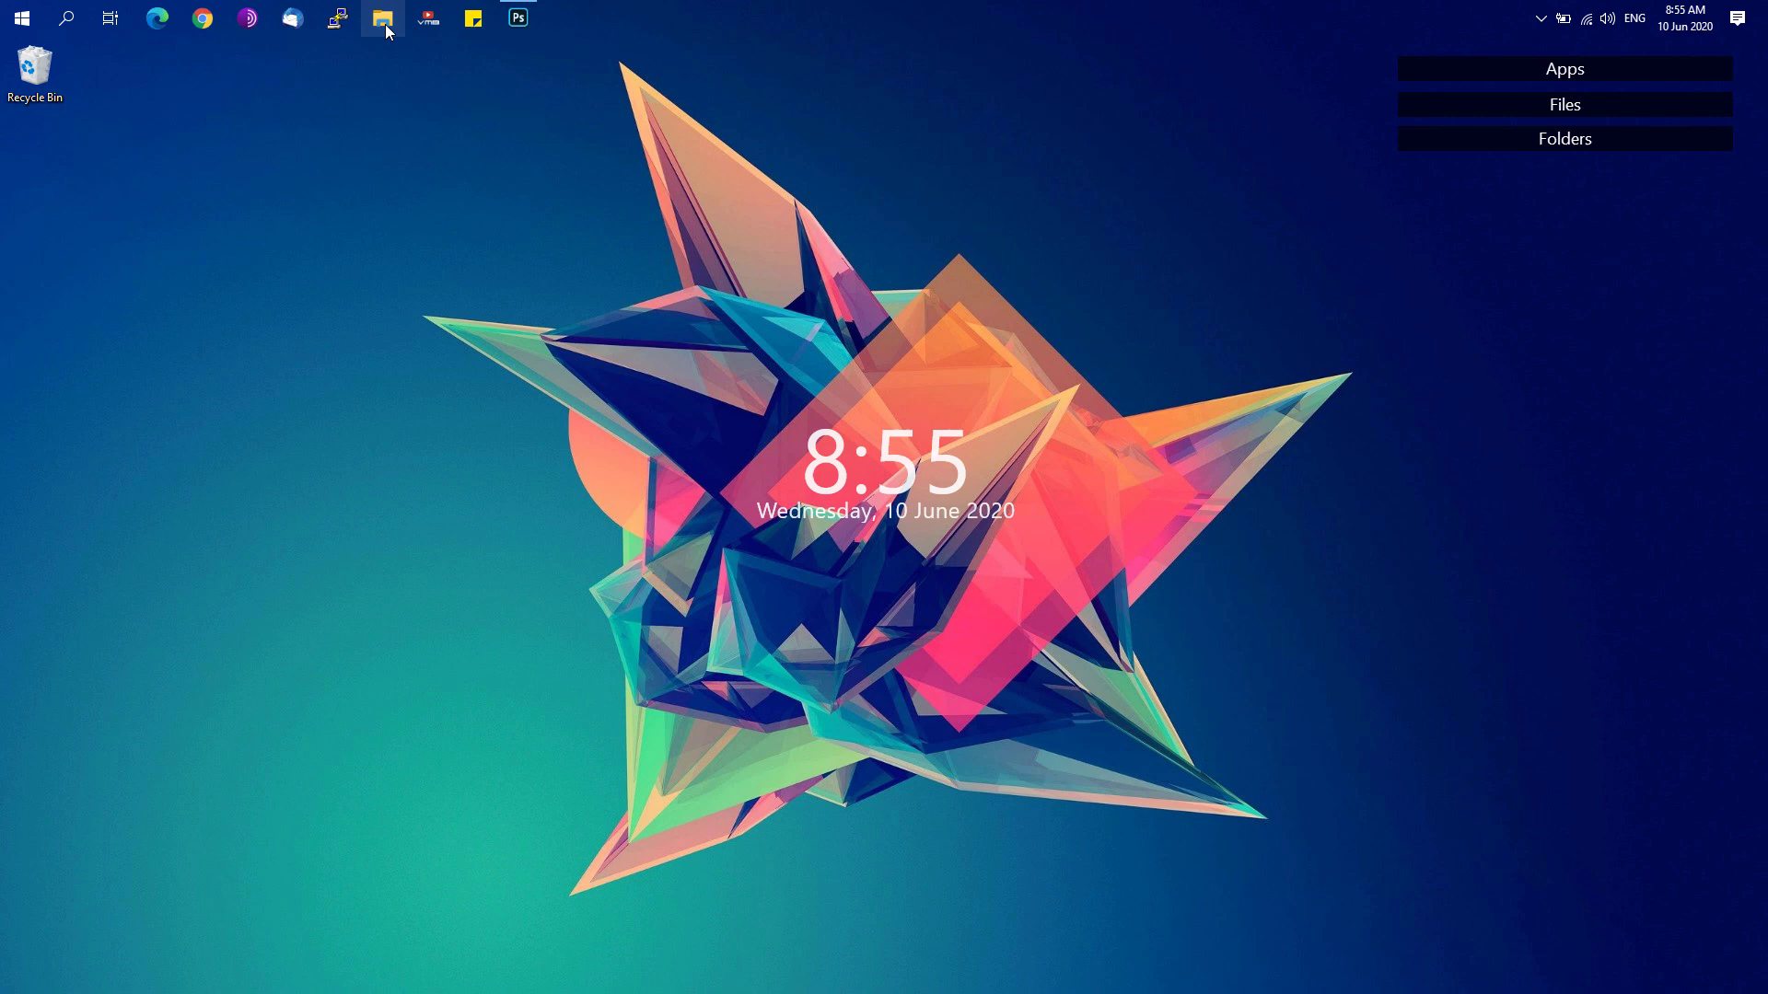
Navigate from %appdata% to Local\Google\Chrome\User Data and select the Default profile folder
key(super+e)
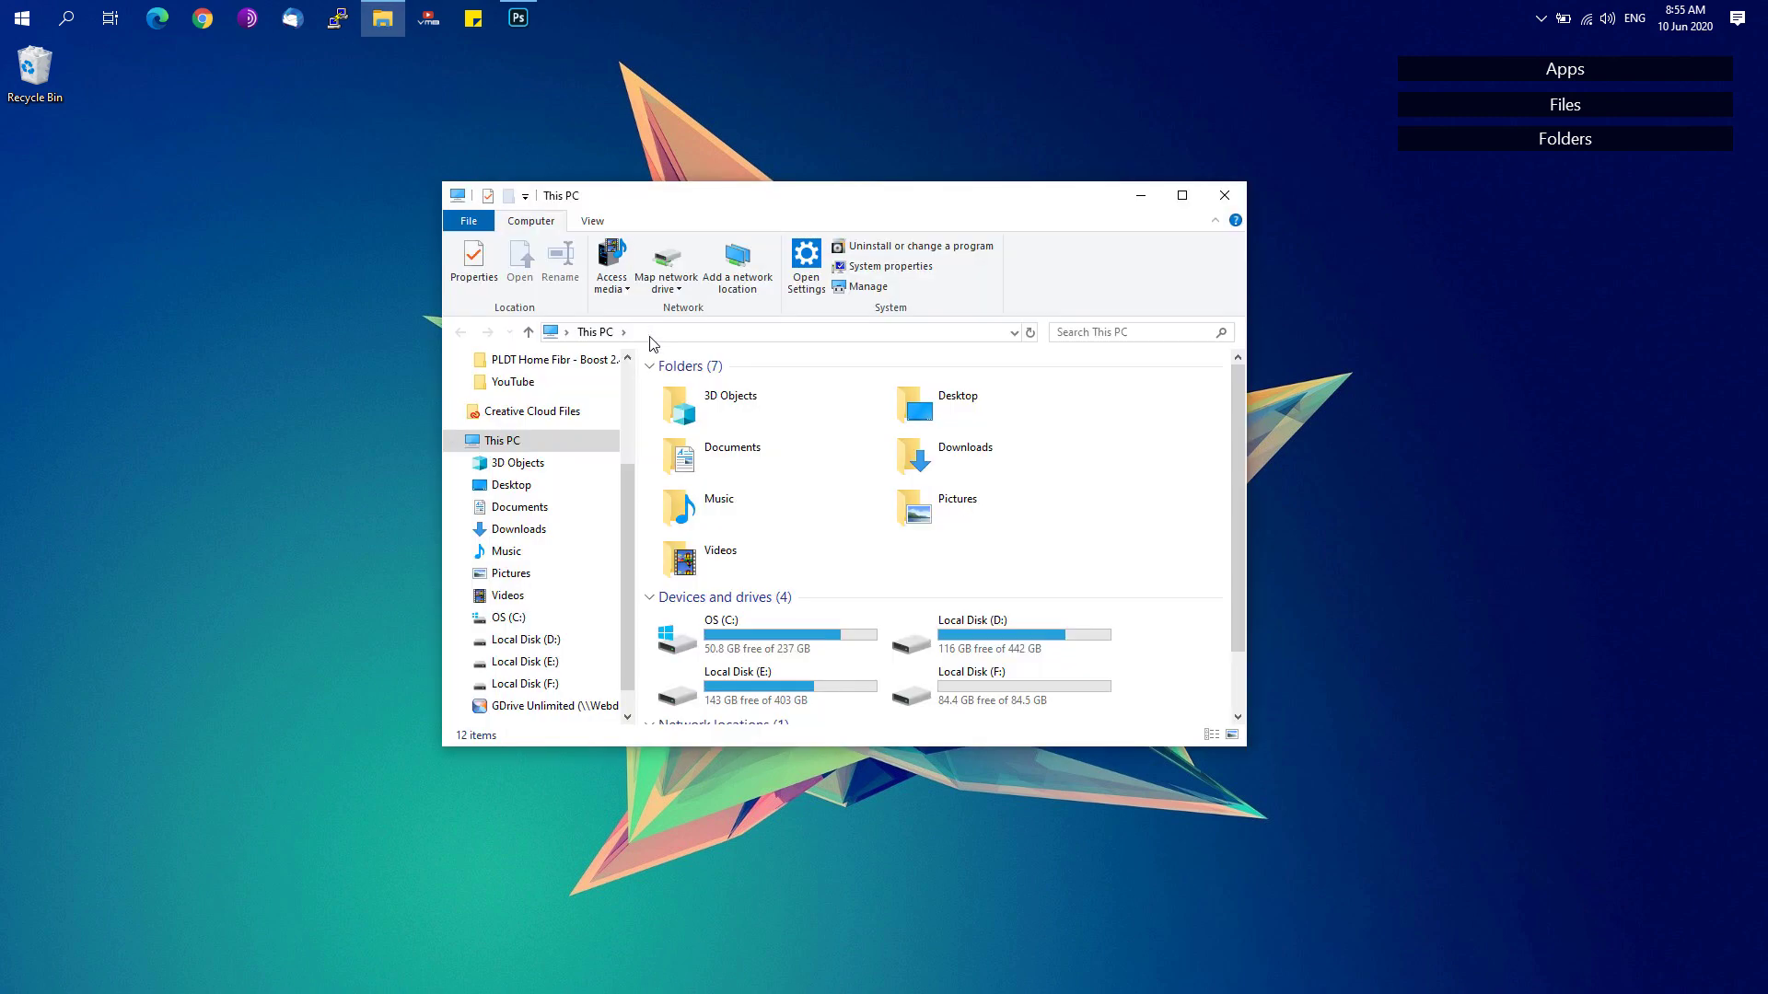
click(650, 336)
text(%appda)
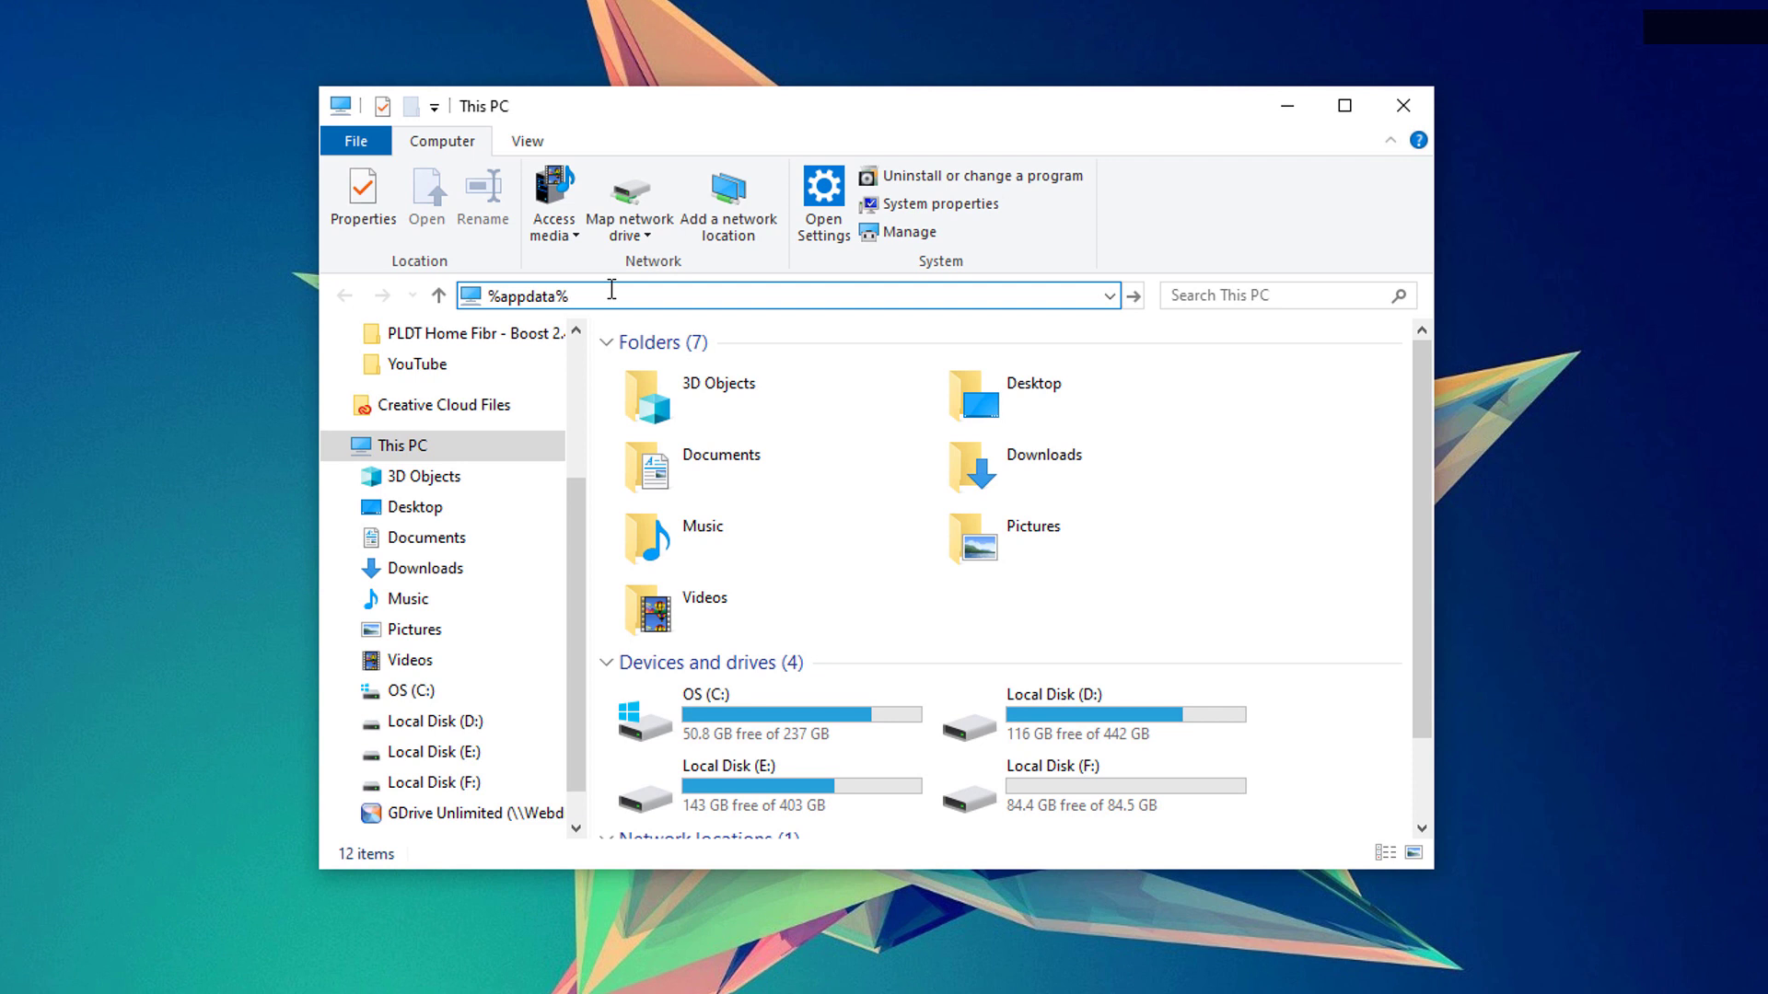
text(ta%)
key(Return)
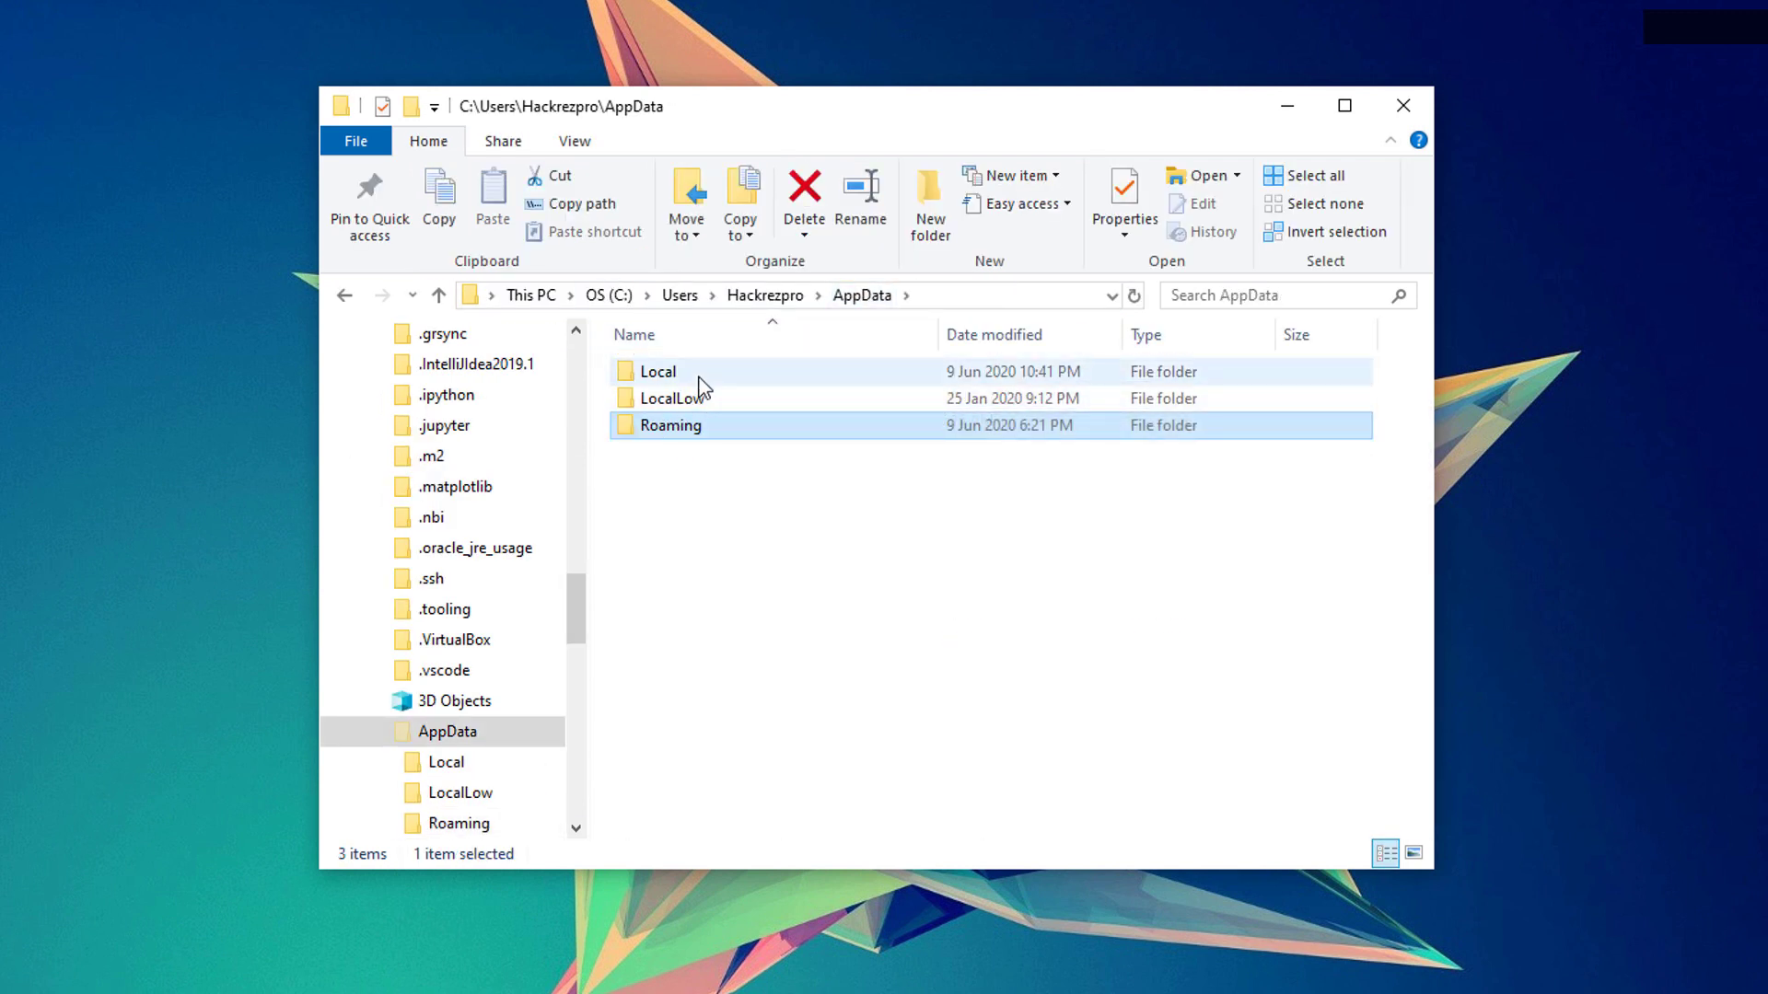
double_click(655, 374)
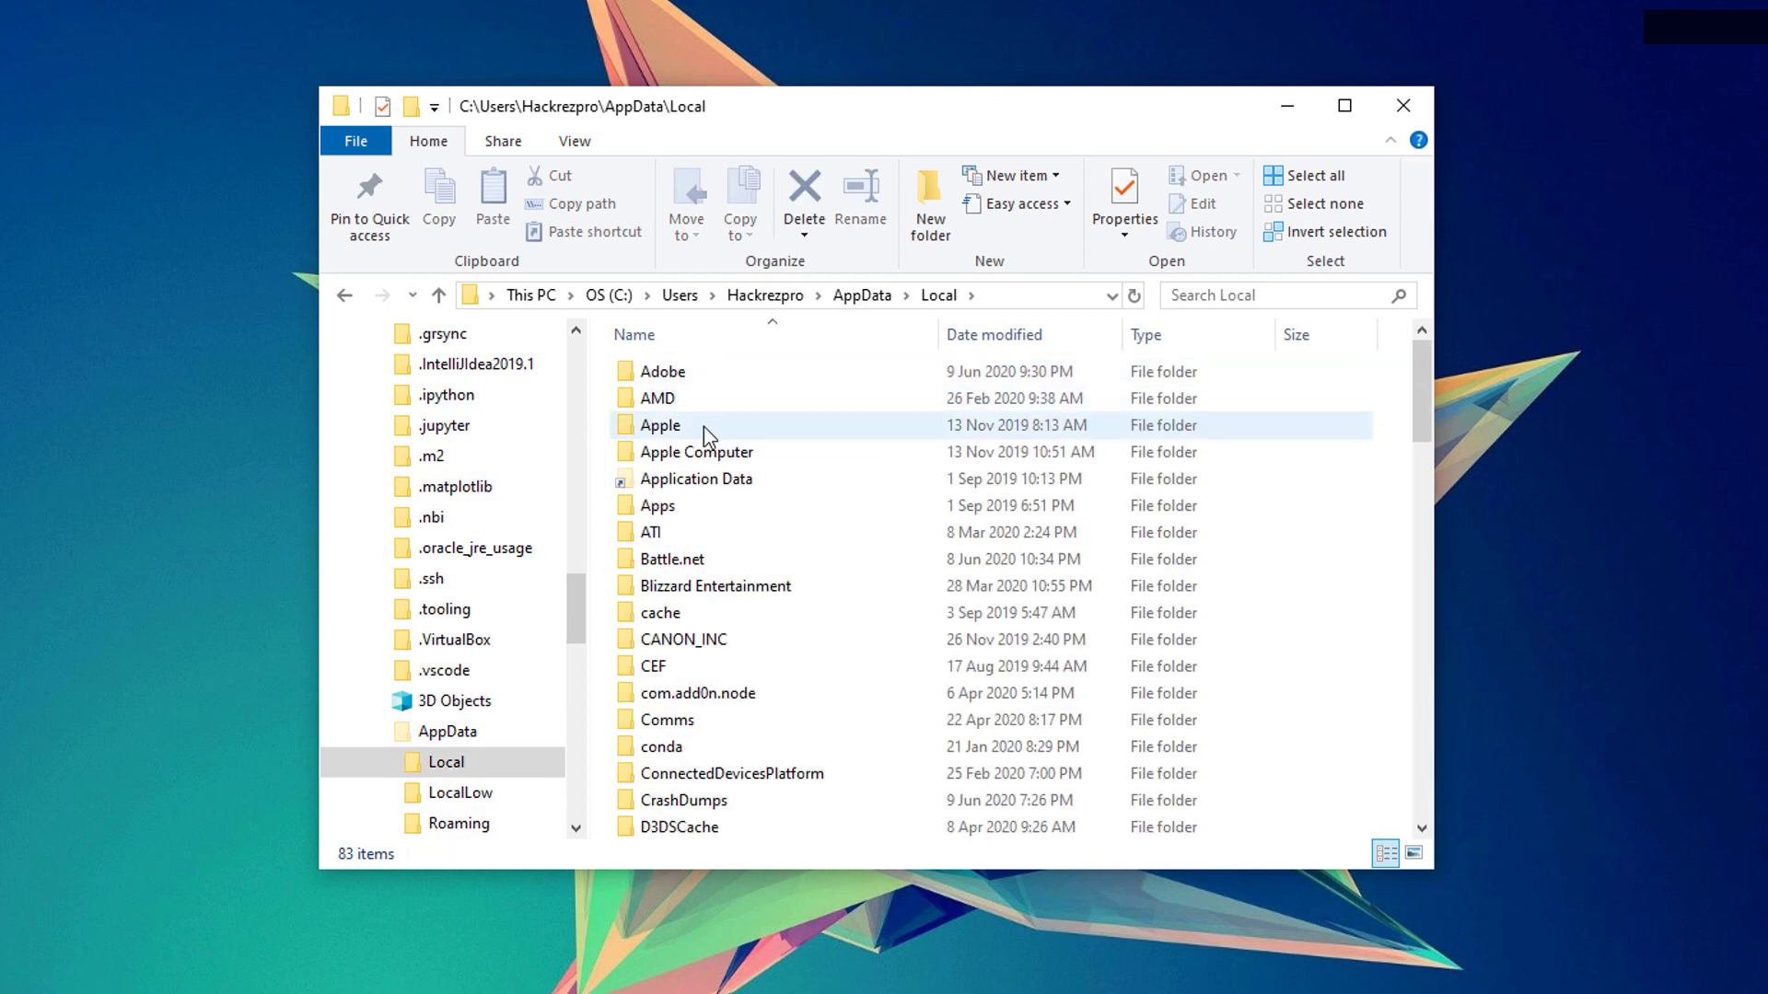
scroll(722, 466, down, 4)
scroll(718, 493, down, 2)
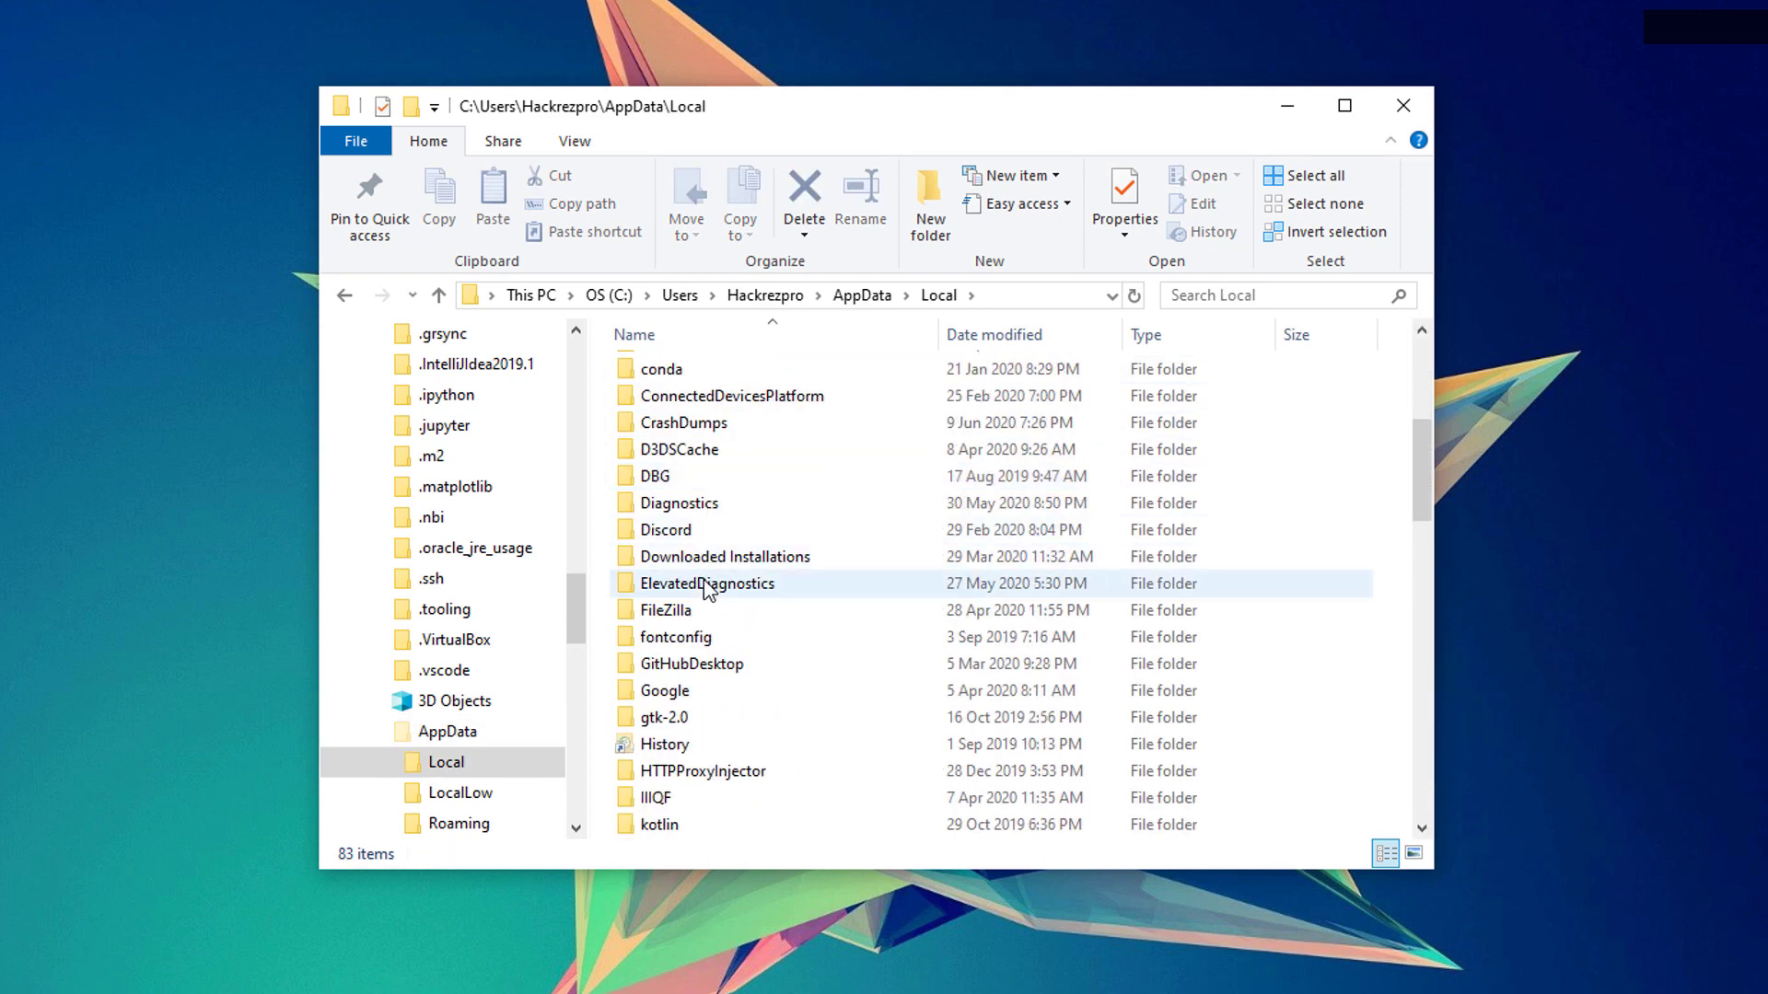
double_click(682, 613)
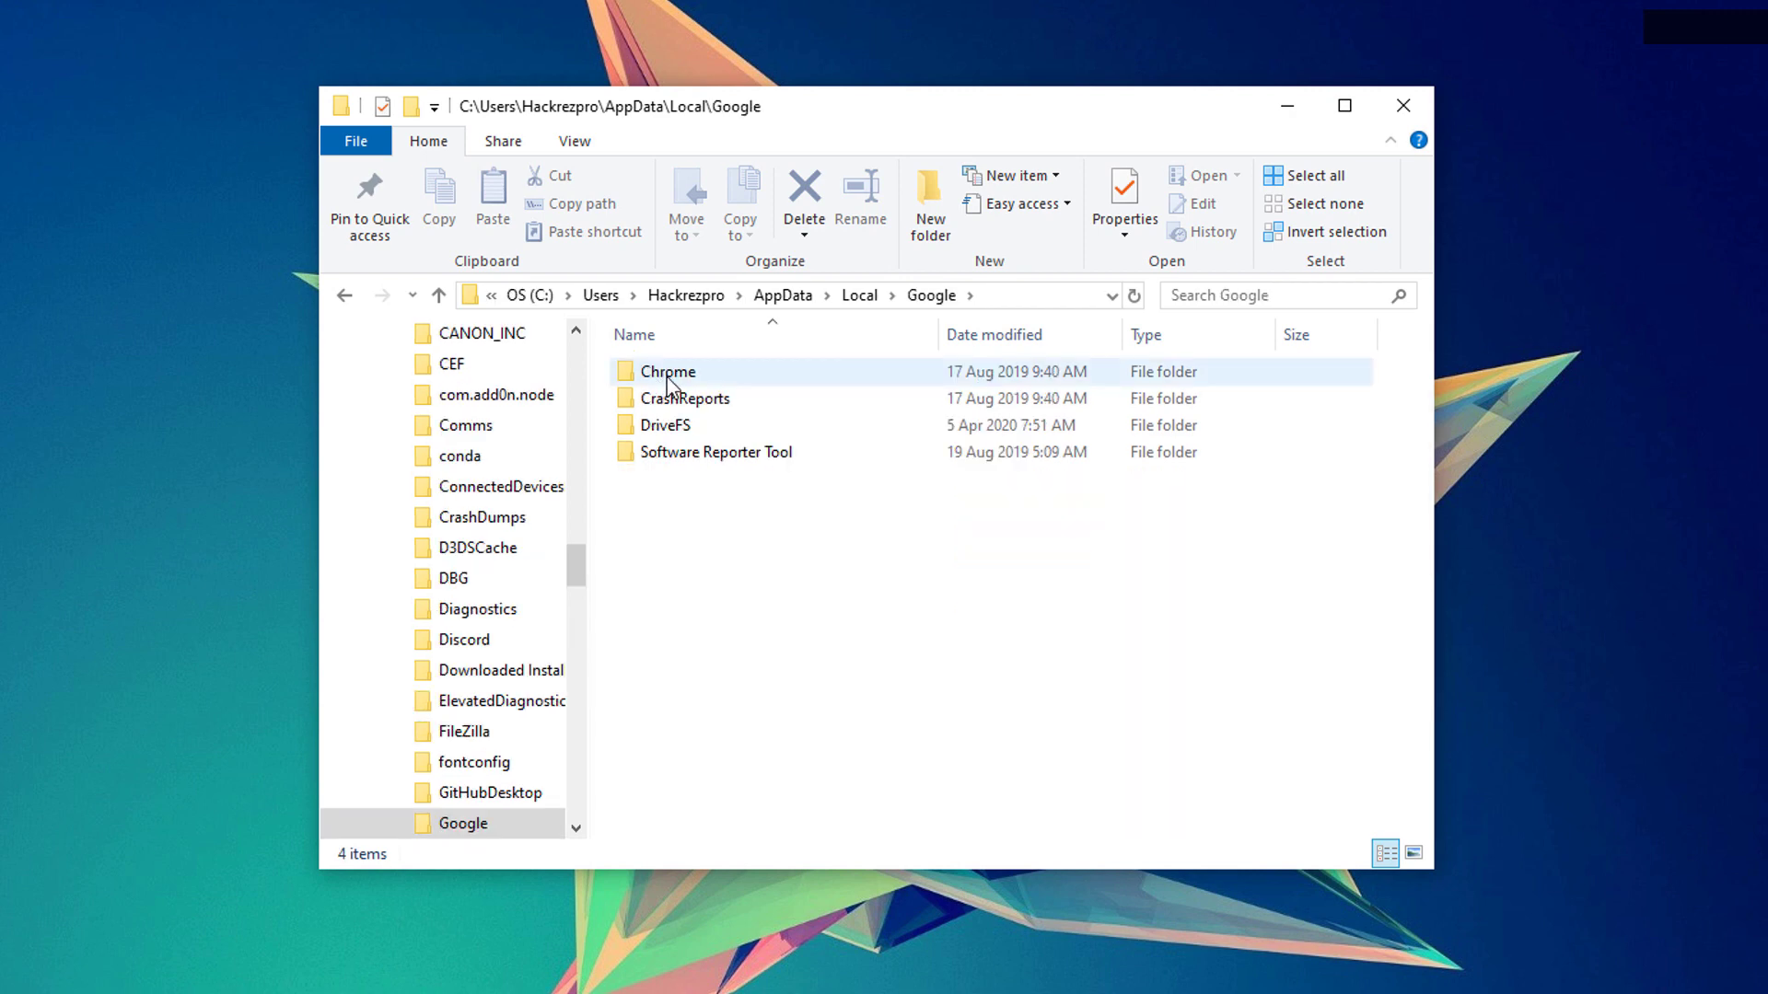
double_click(668, 377)
double_click(644, 376)
click(647, 516)
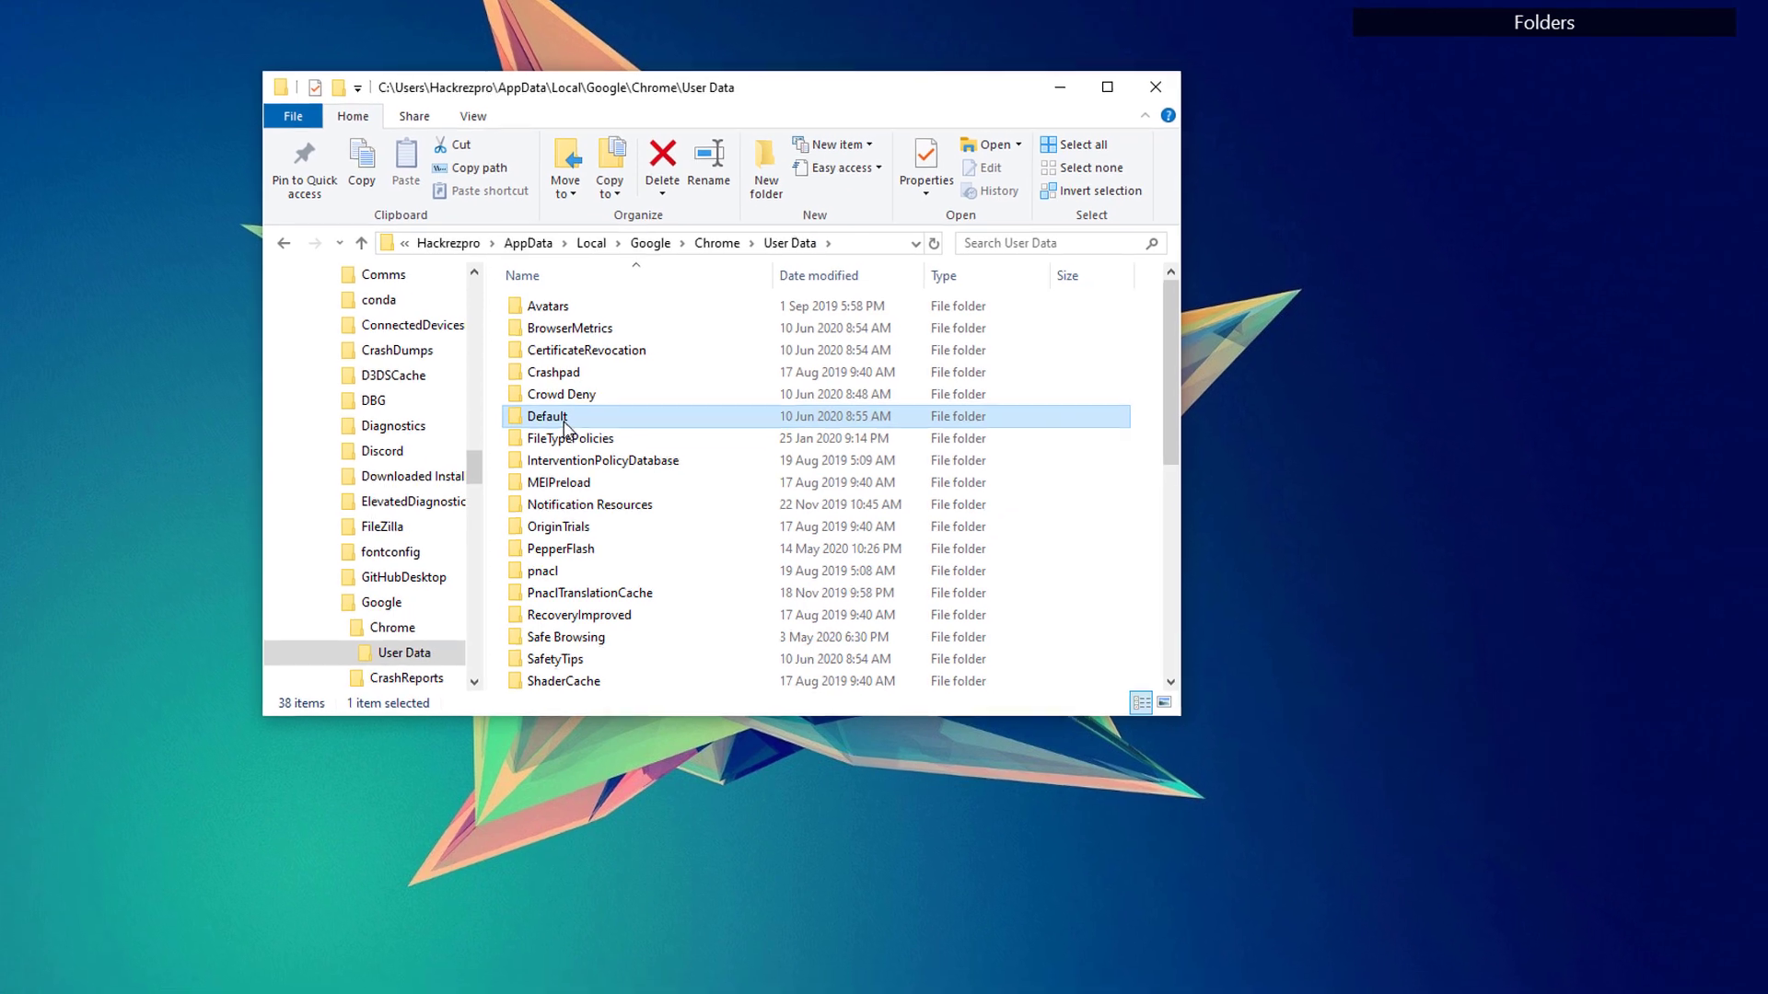
Rename the Default profile folder to Default.old
right_click(665, 516)
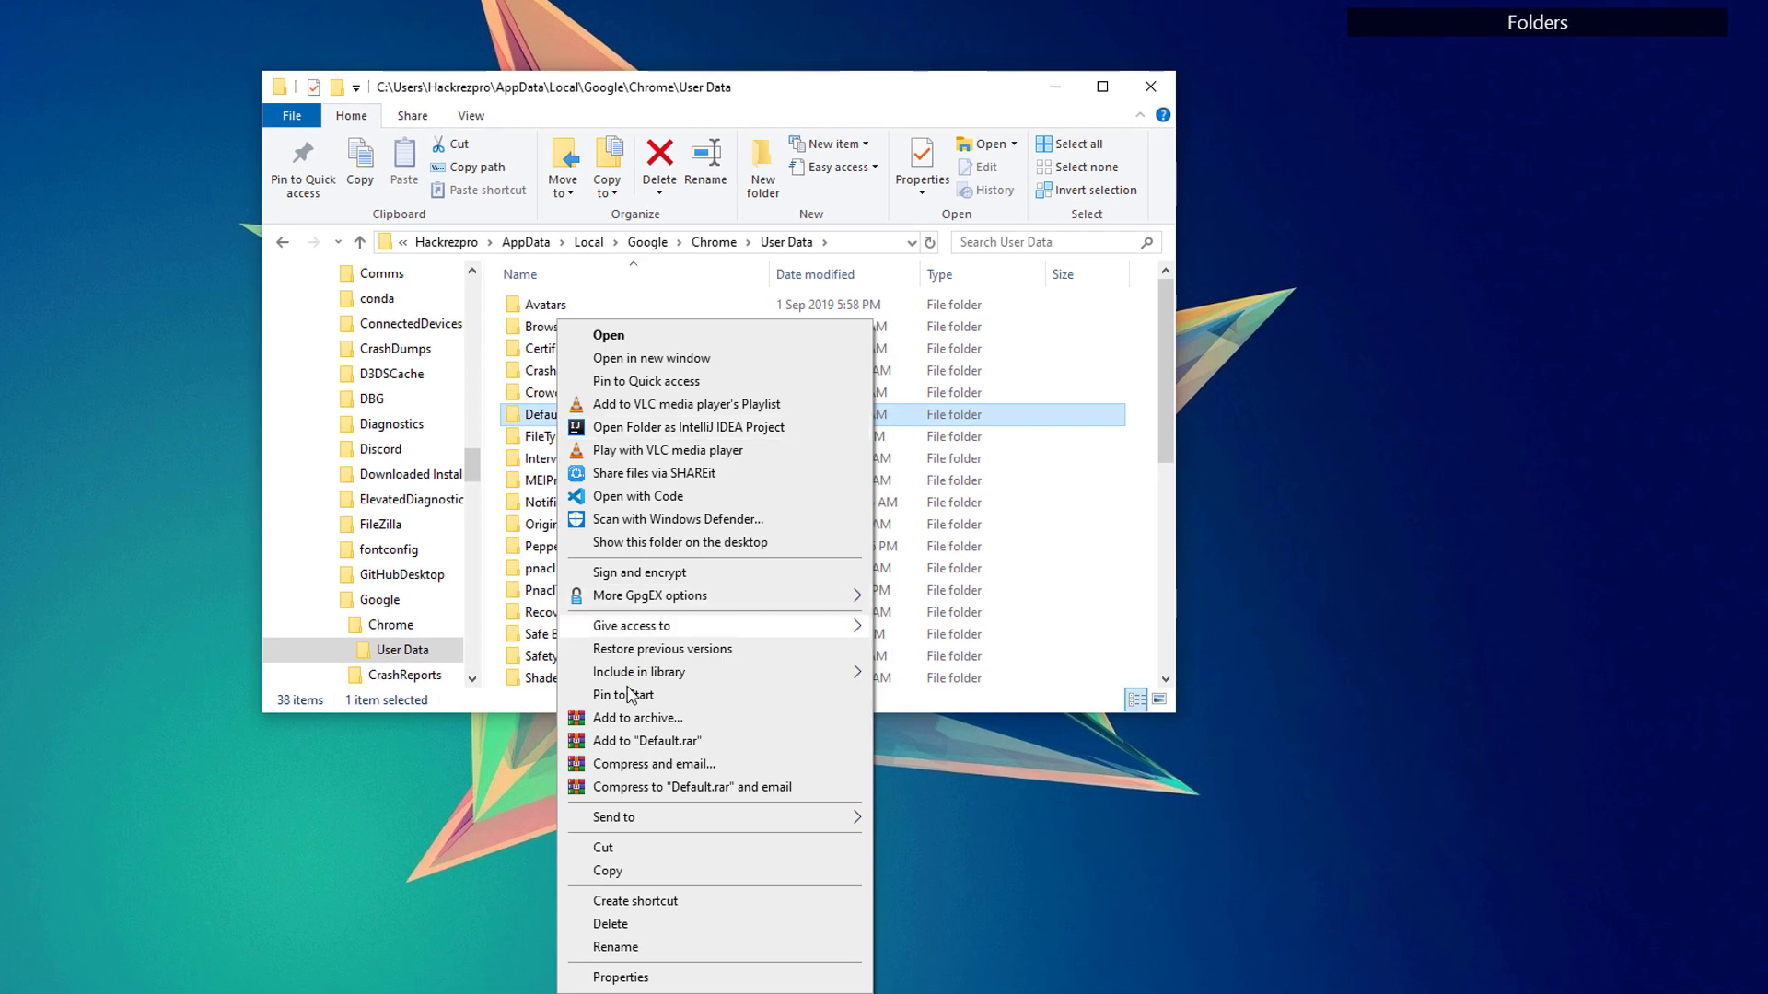
click(645, 947)
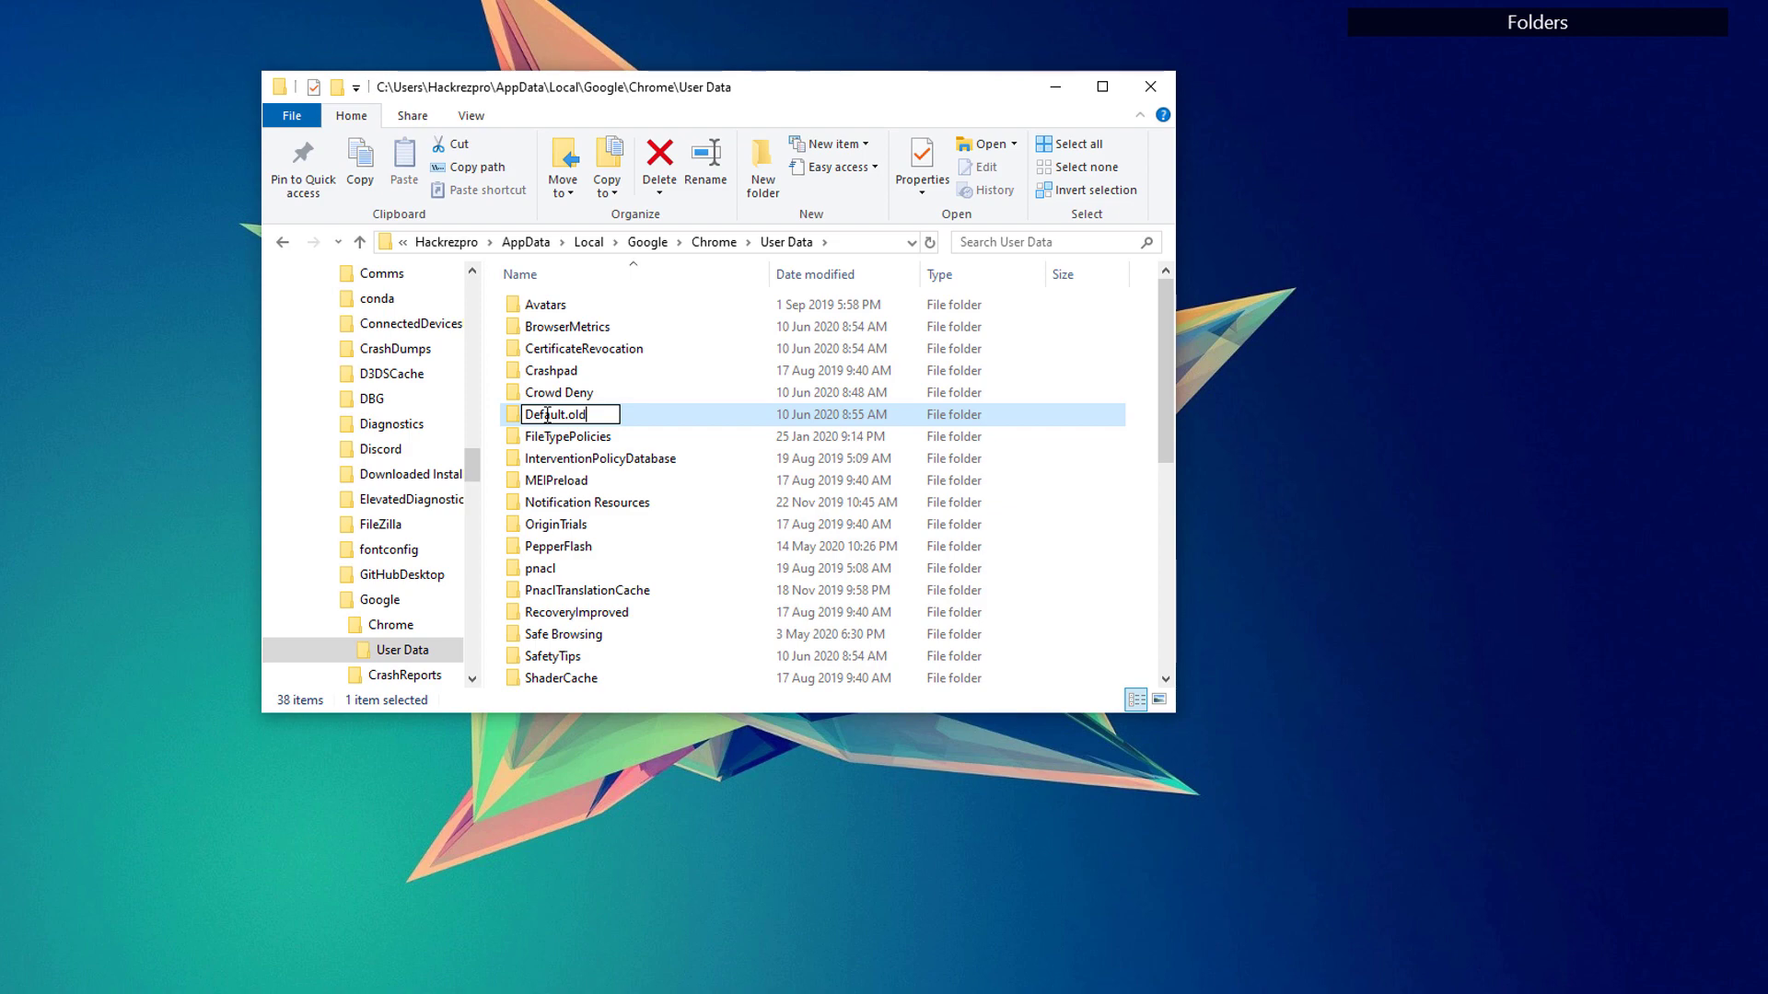
key(Return)
Launch Chrome to test the fresh profile, then close Chrome and File Explorer
click(203, 17)
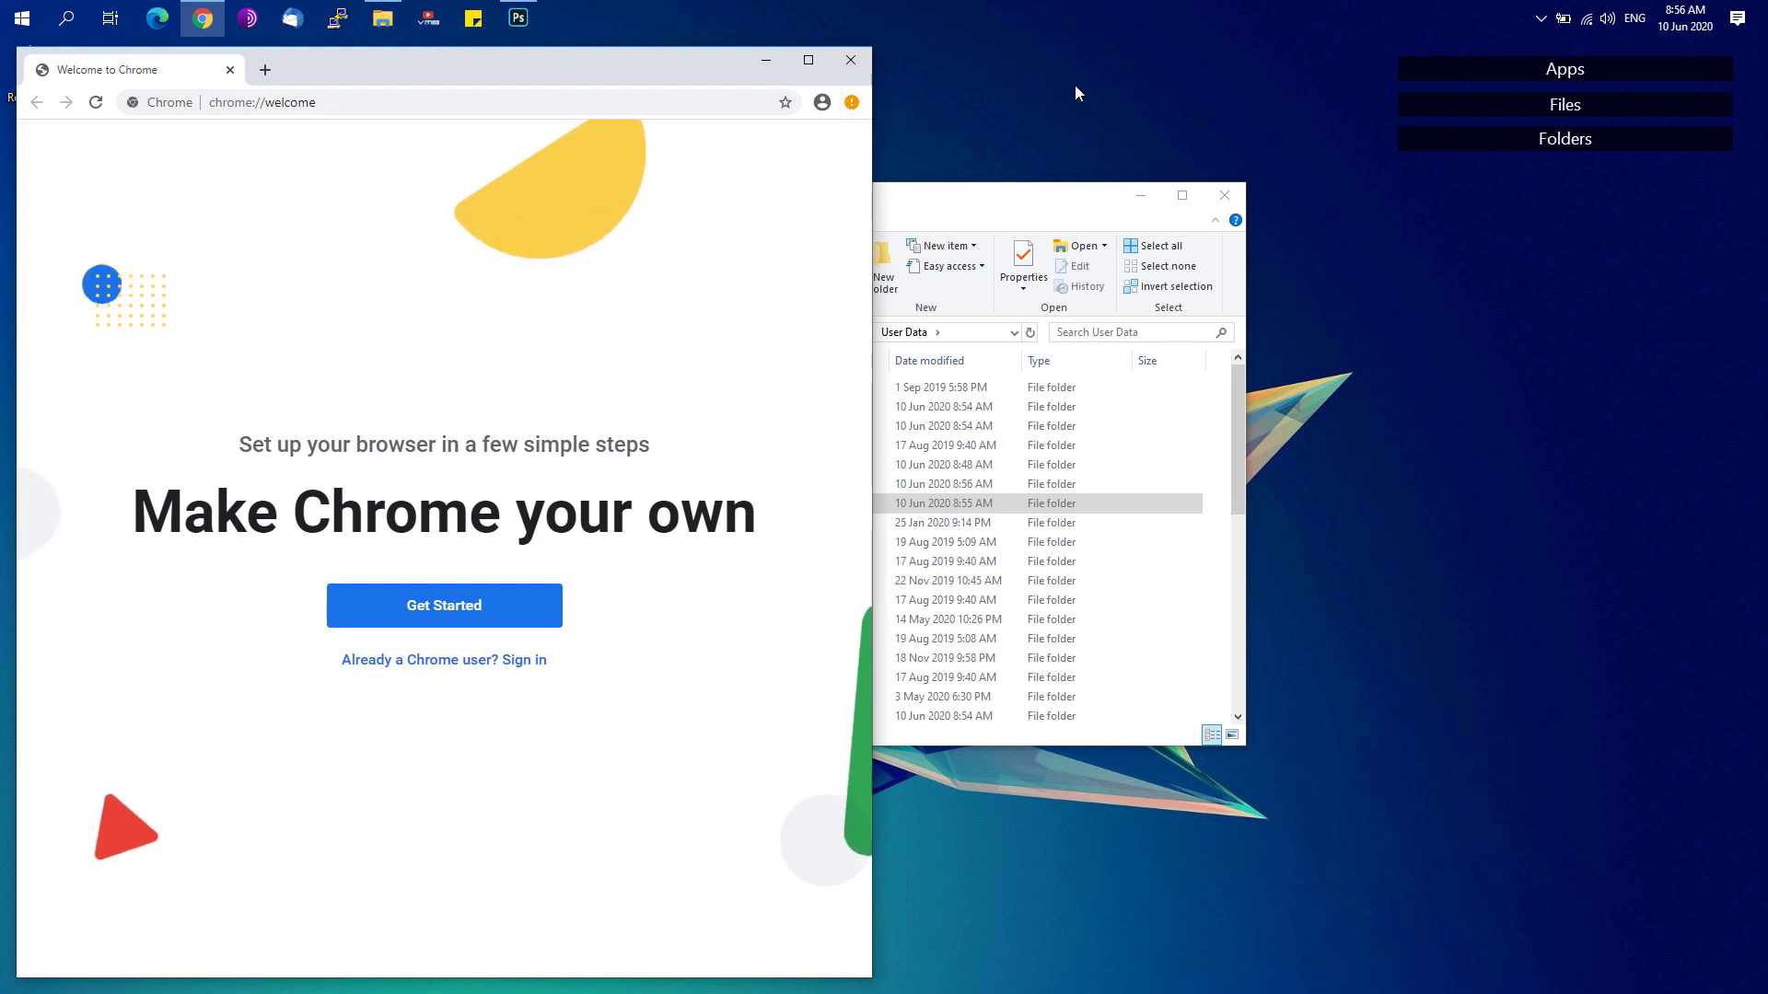
click(850, 61)
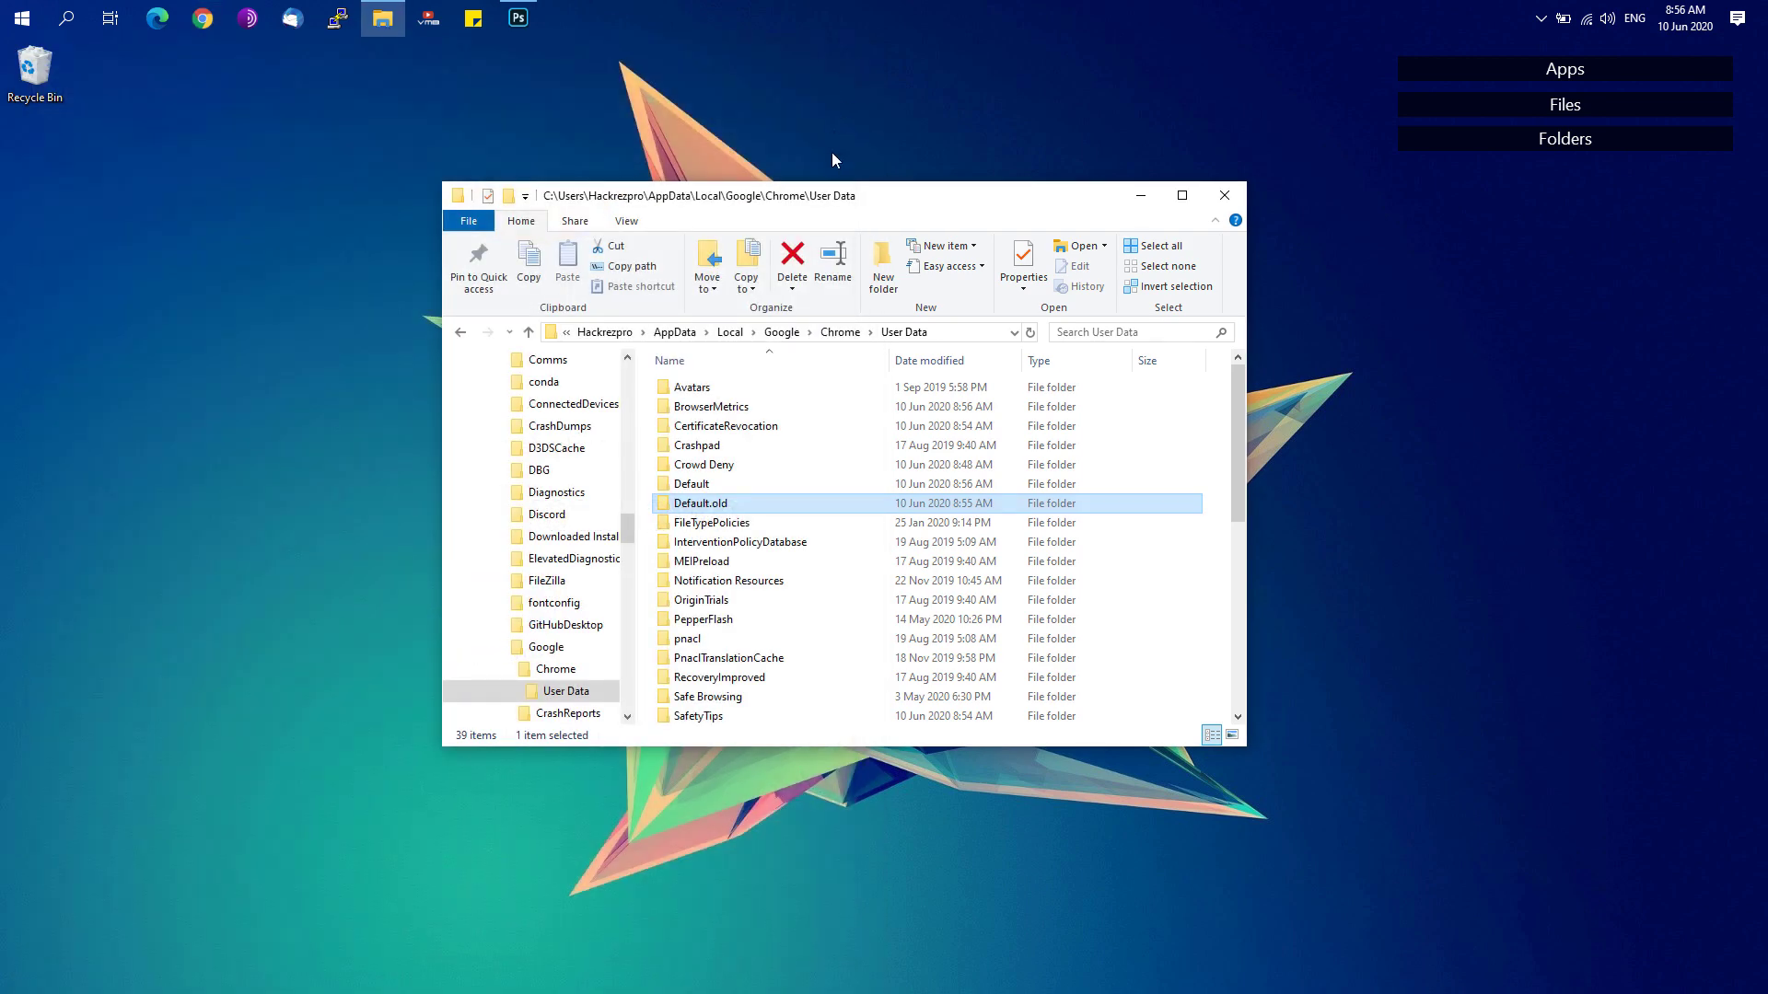
click(1225, 195)
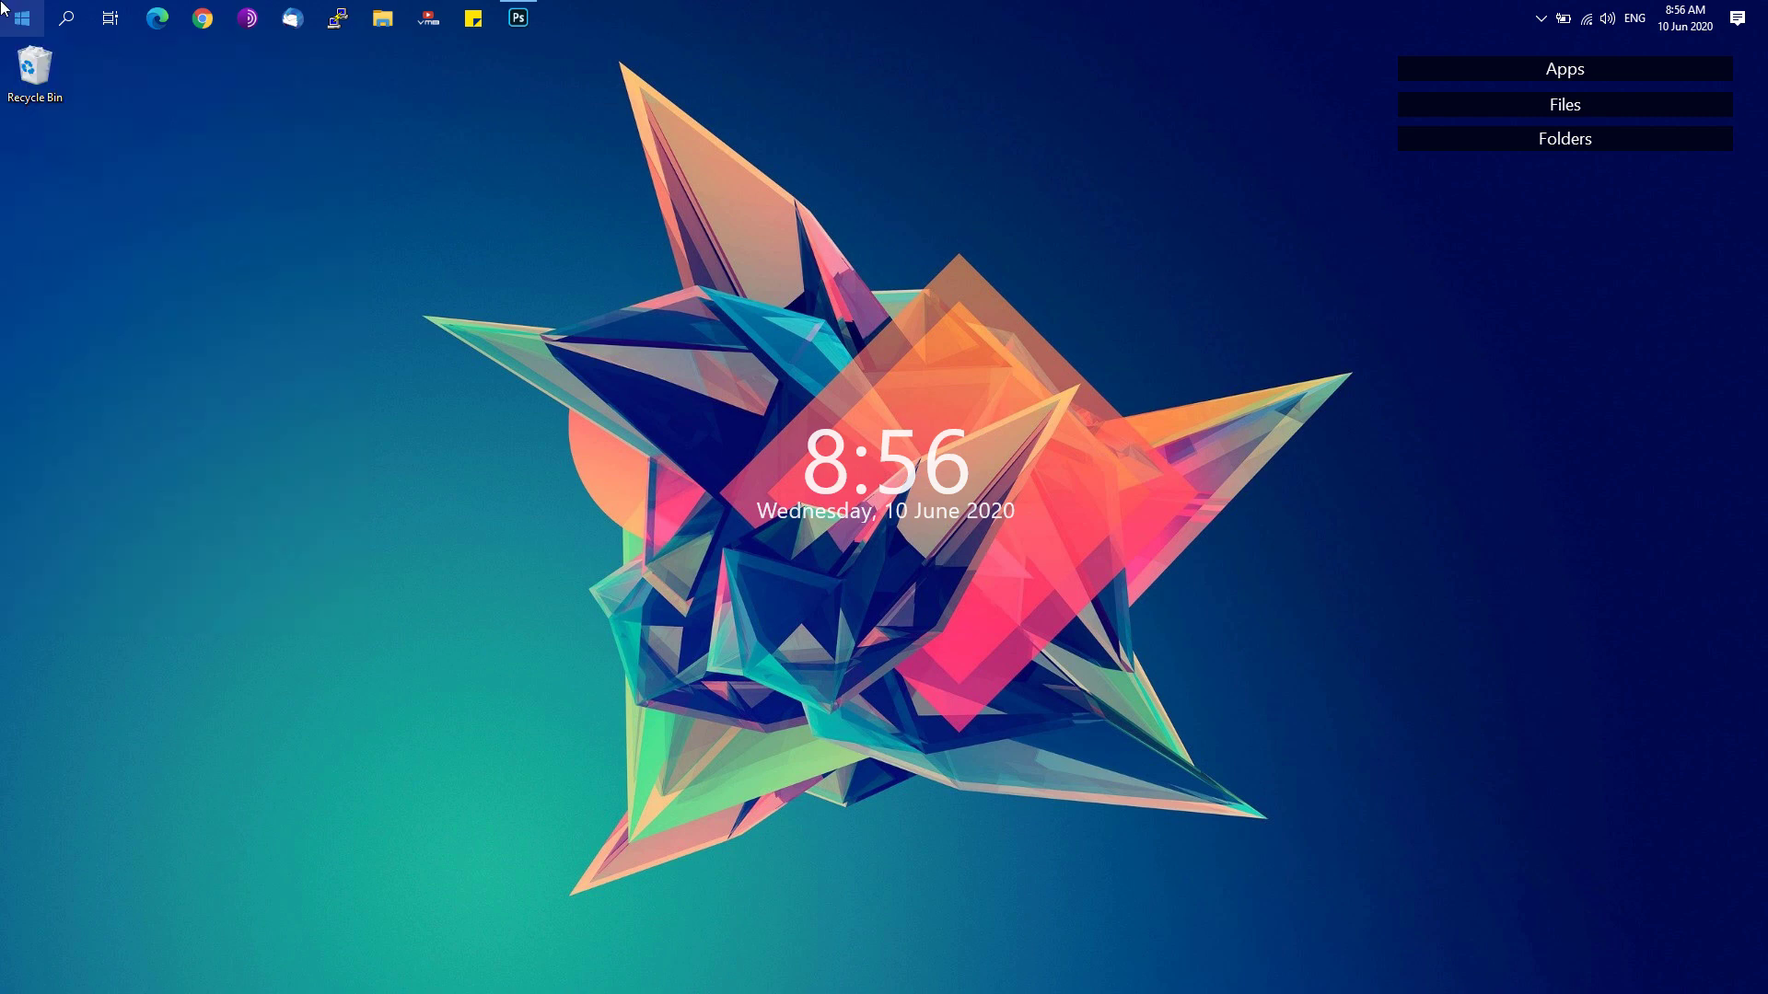
Search Apps & features in Windows Settings for 'google chrome'
click(15, 35)
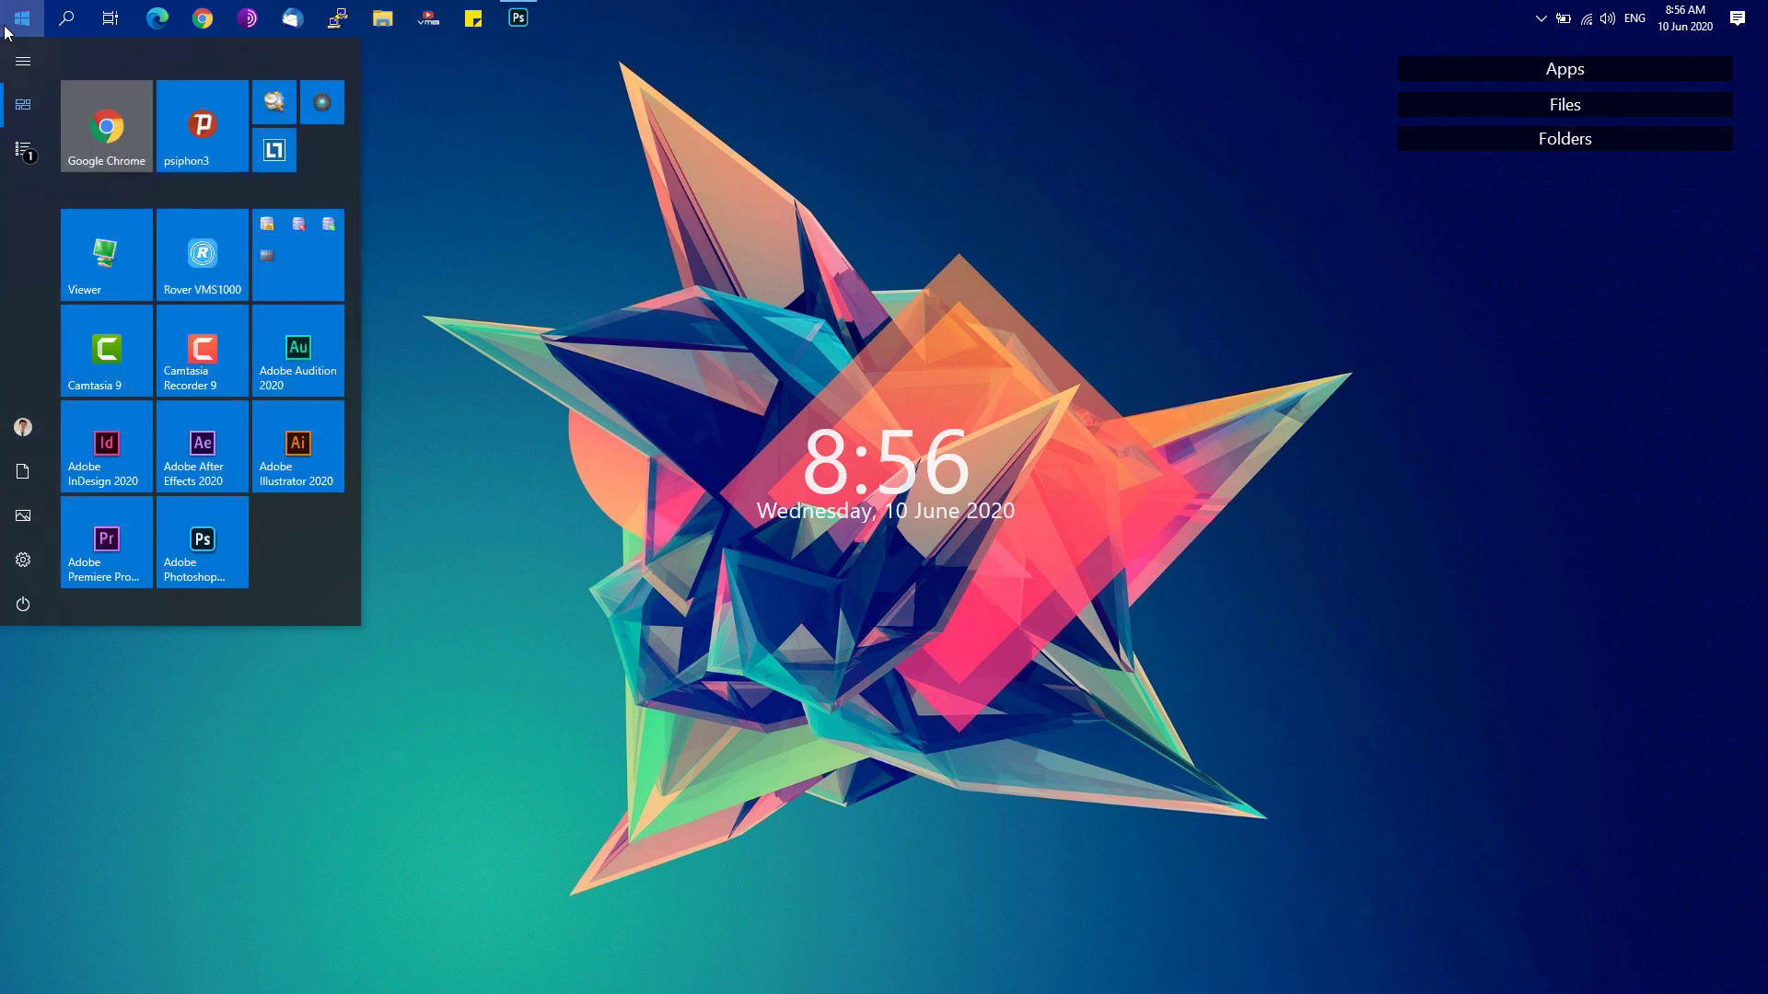
click(23, 562)
click(995, 523)
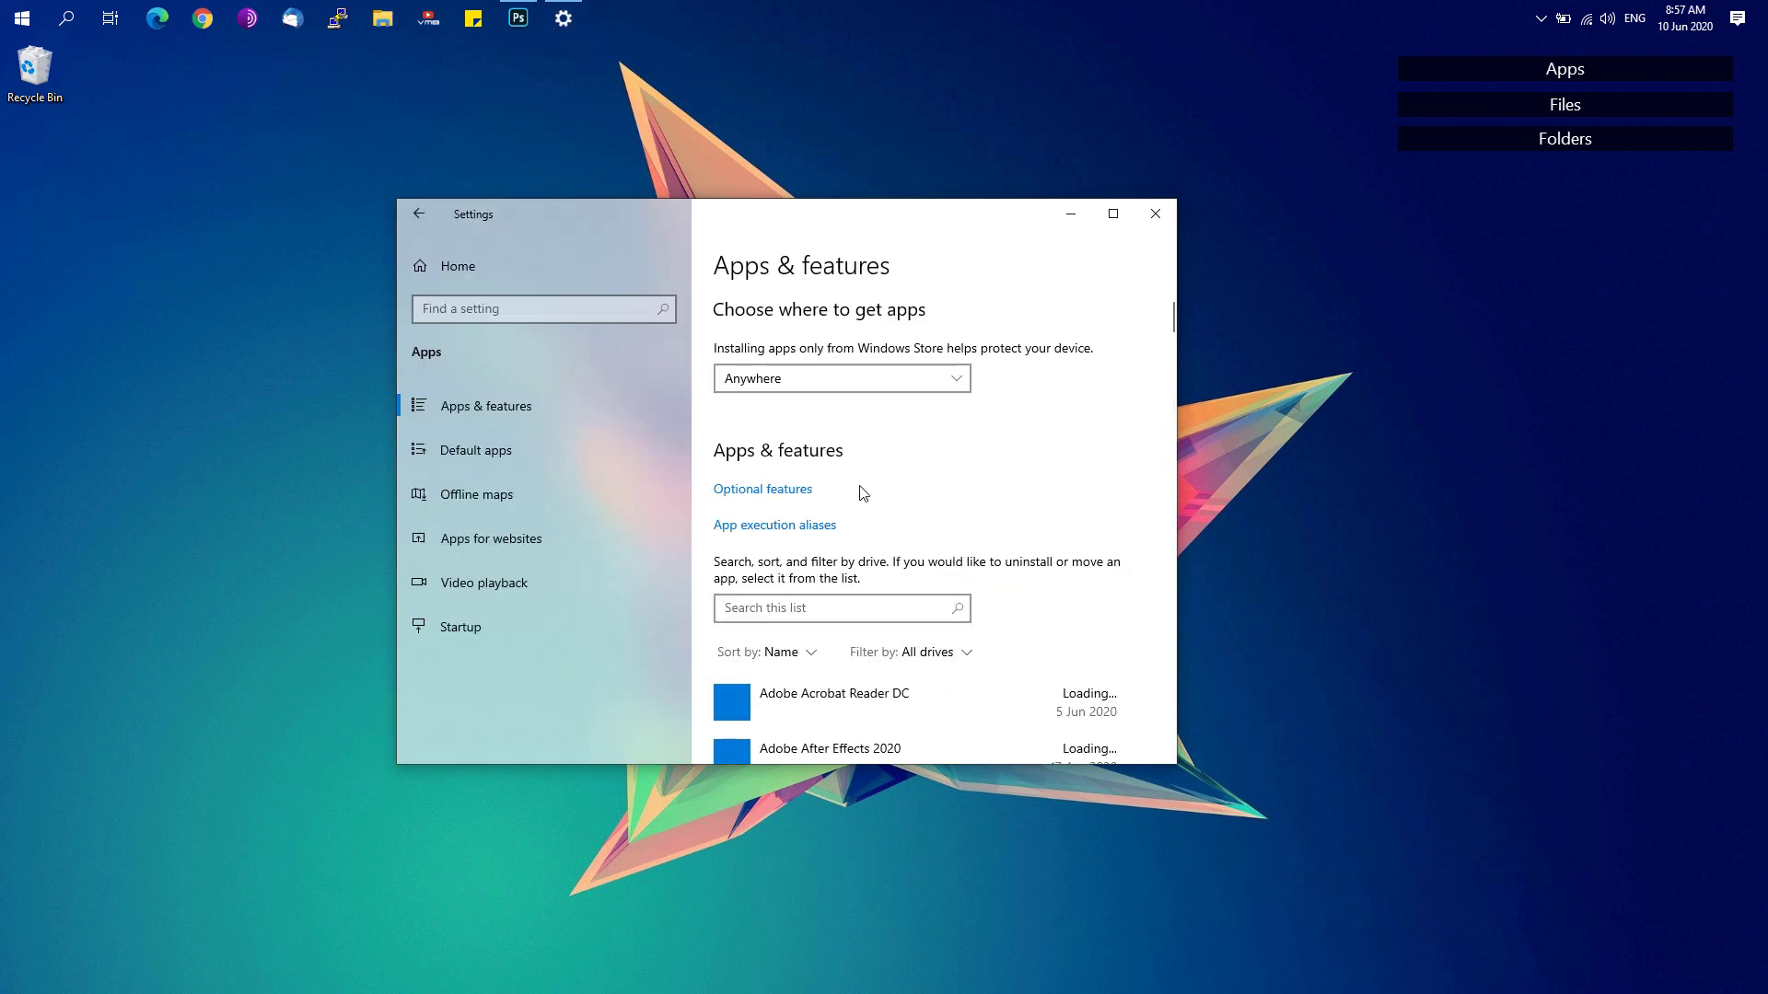
click(803, 612)
text(google chrome)
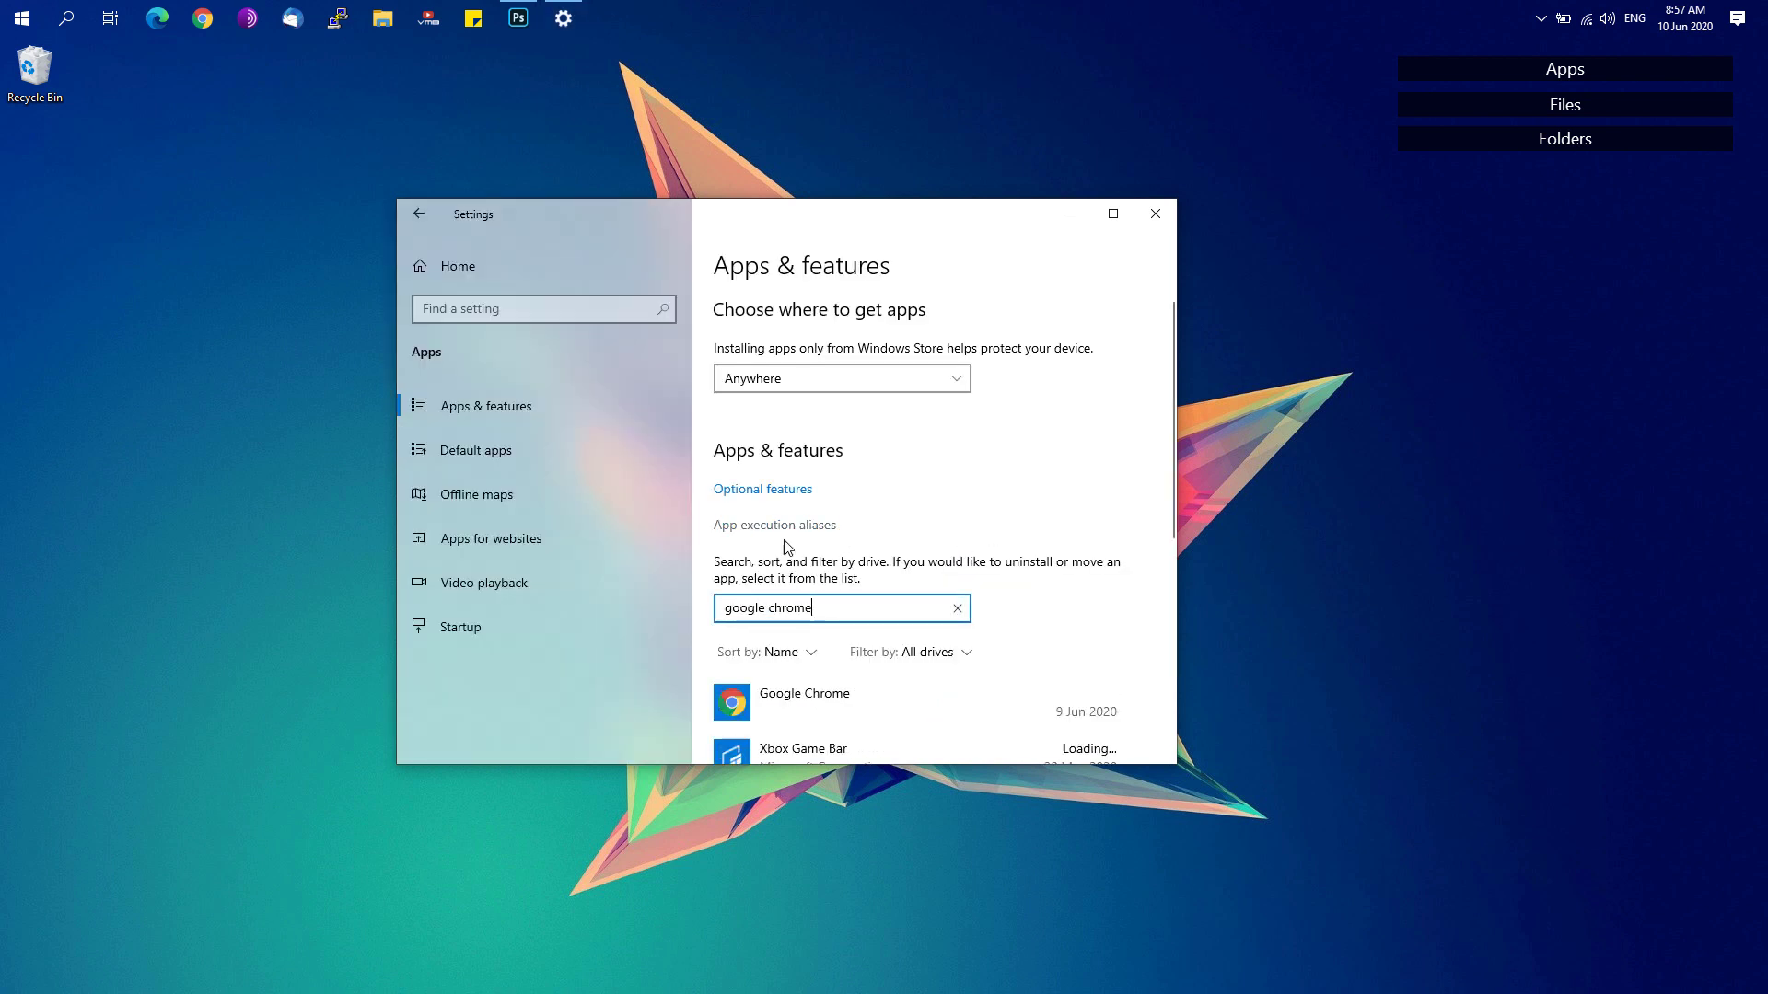
Uninstall Google Chrome with 'Also delete your browsing data' ticked, then close Settings
click(847, 624)
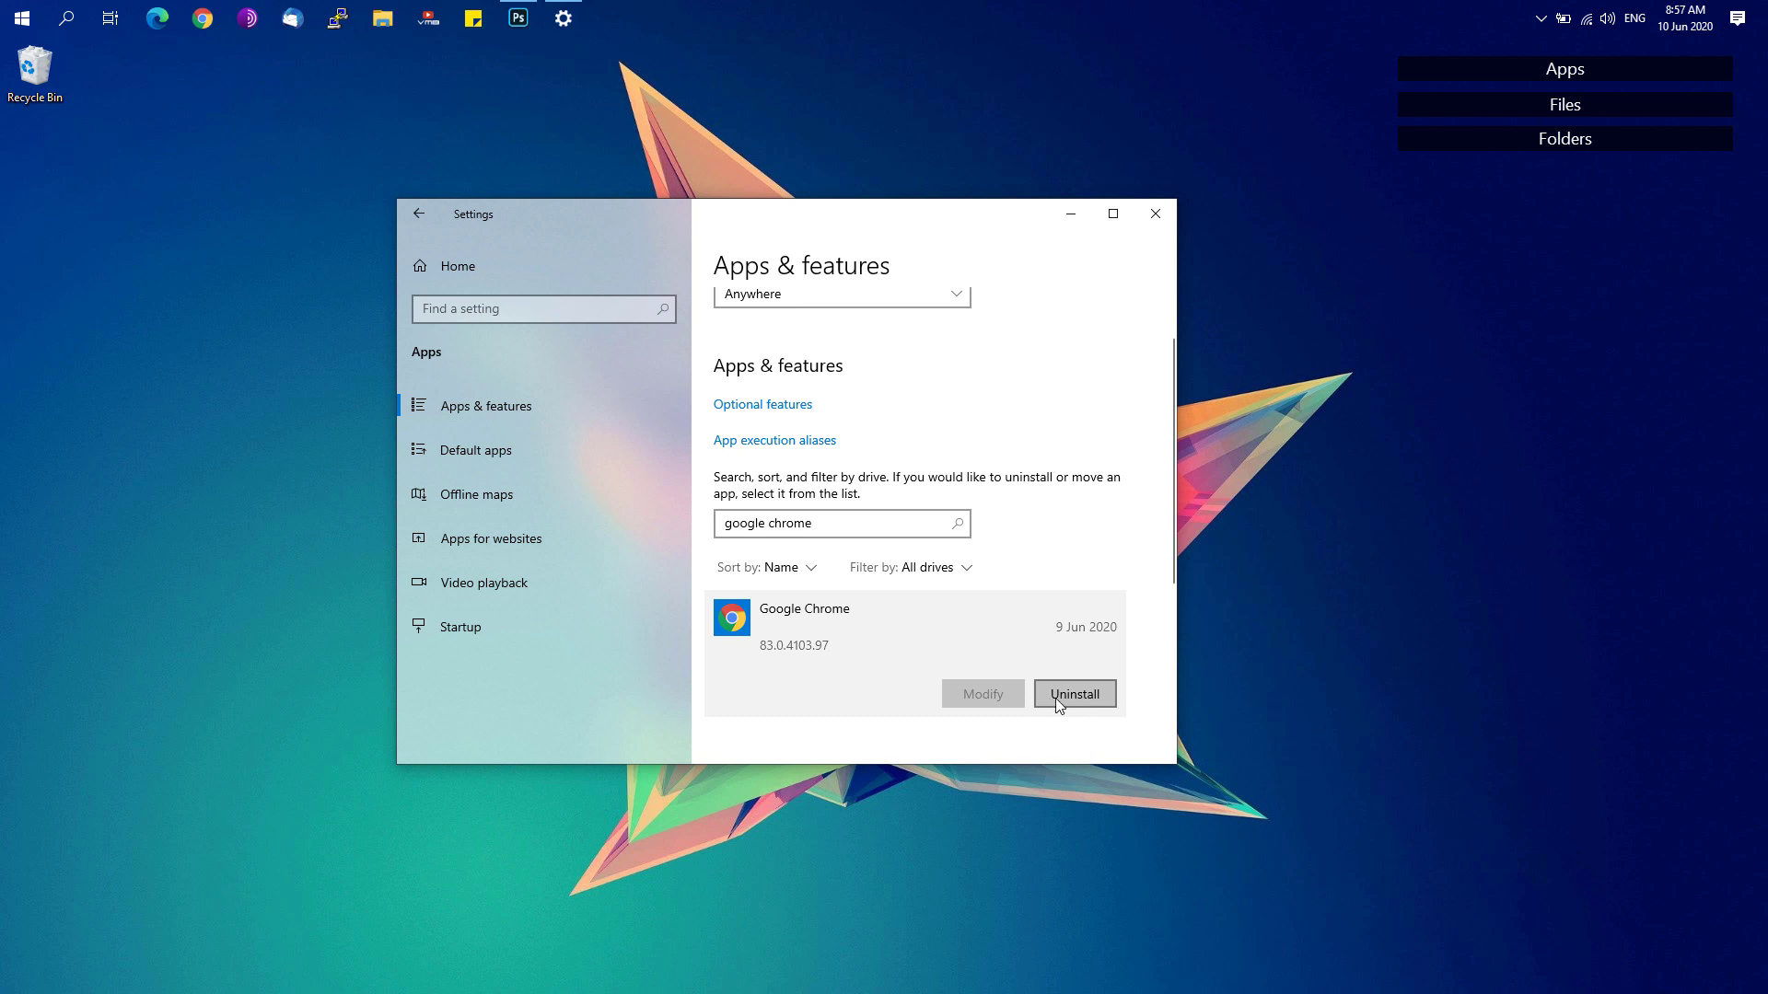
click(1056, 698)
click(1140, 648)
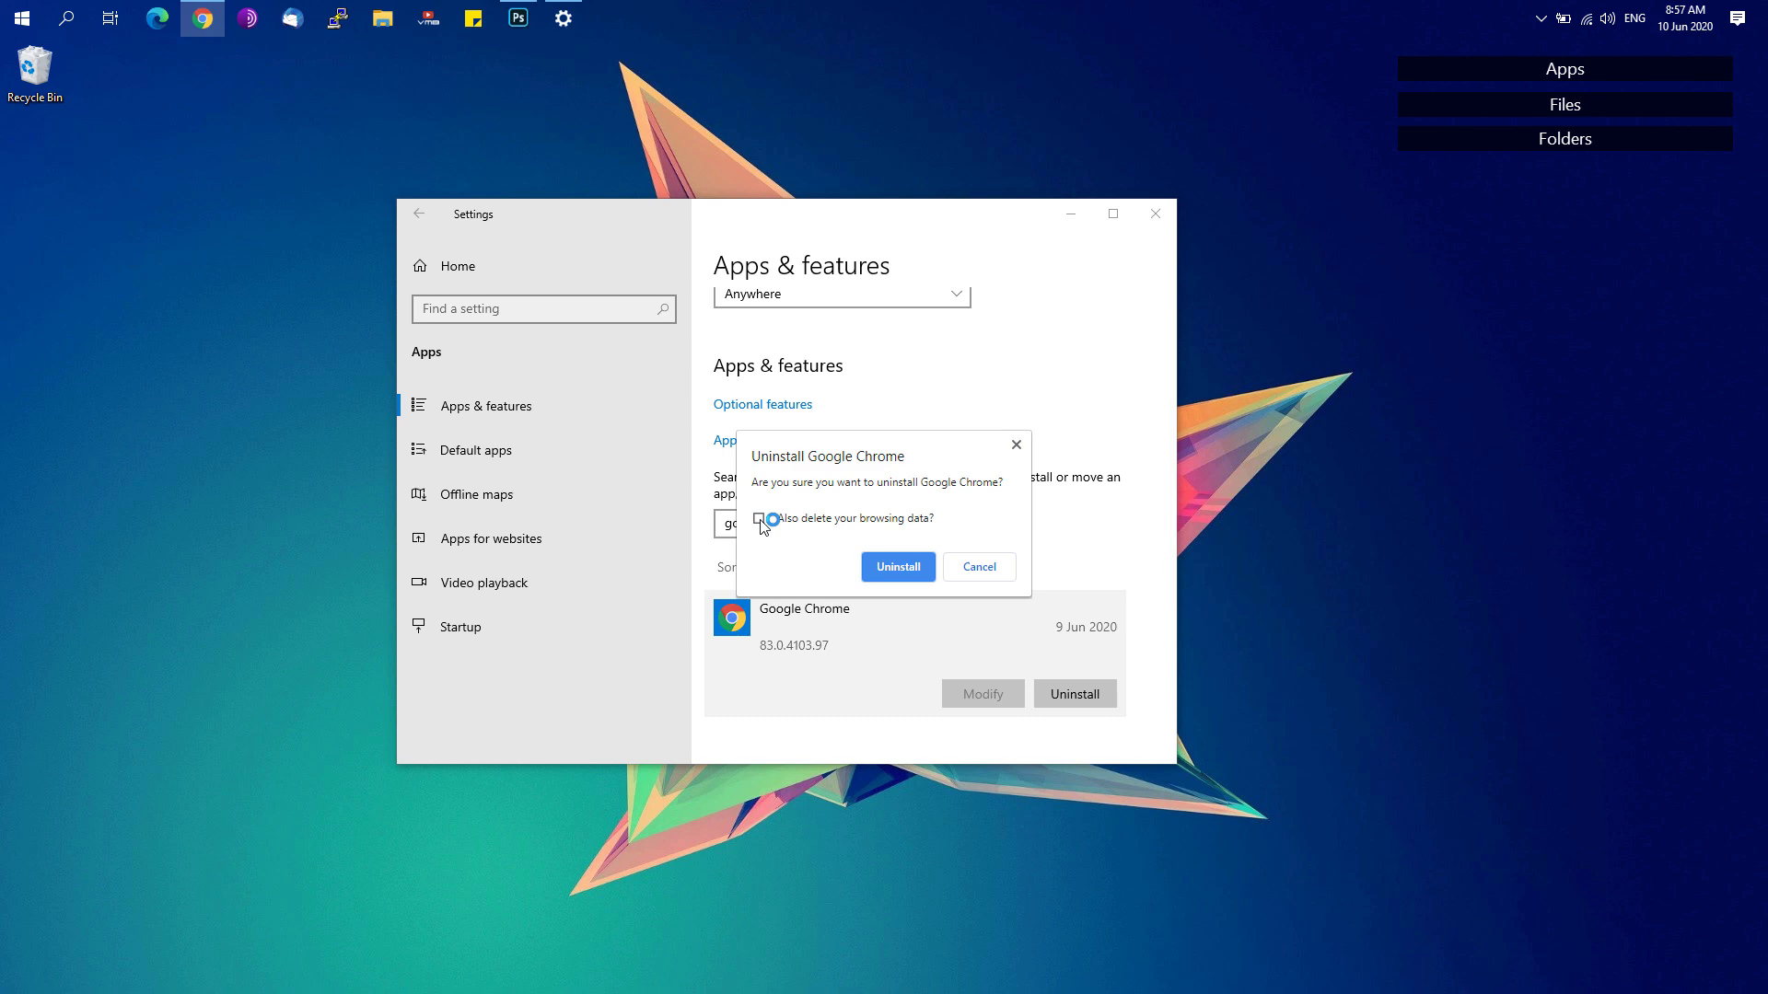
click(761, 520)
click(897, 567)
click(1155, 214)
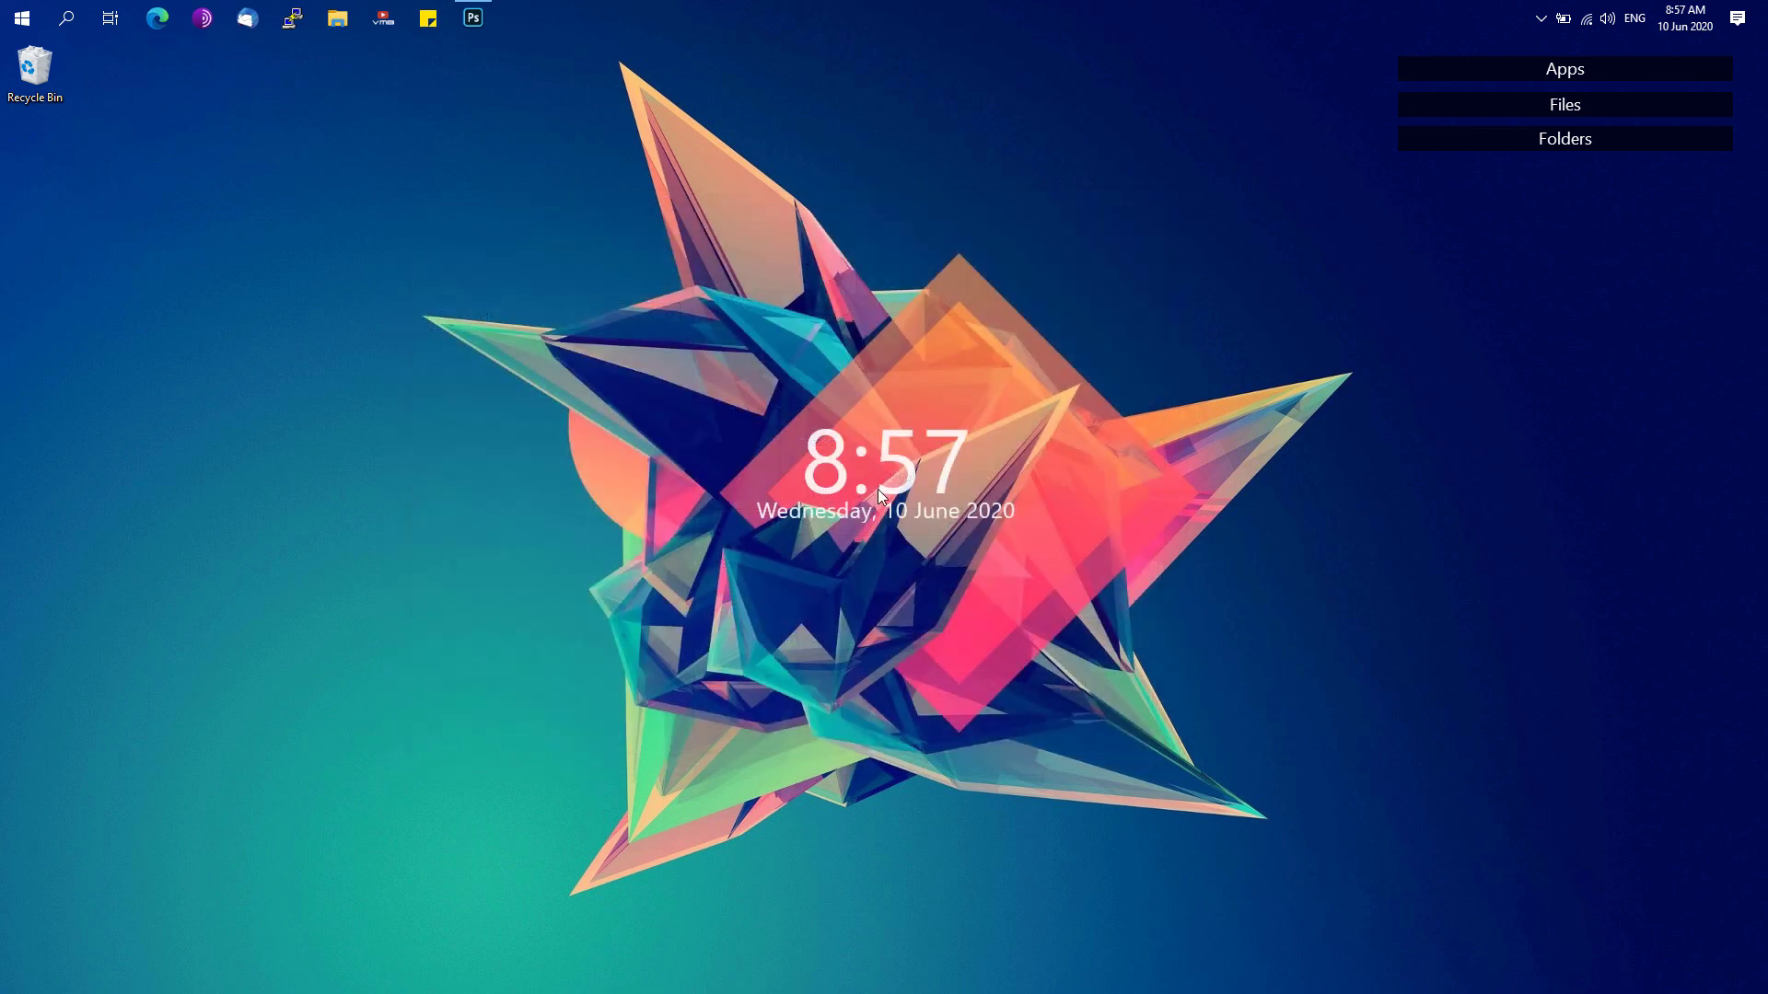